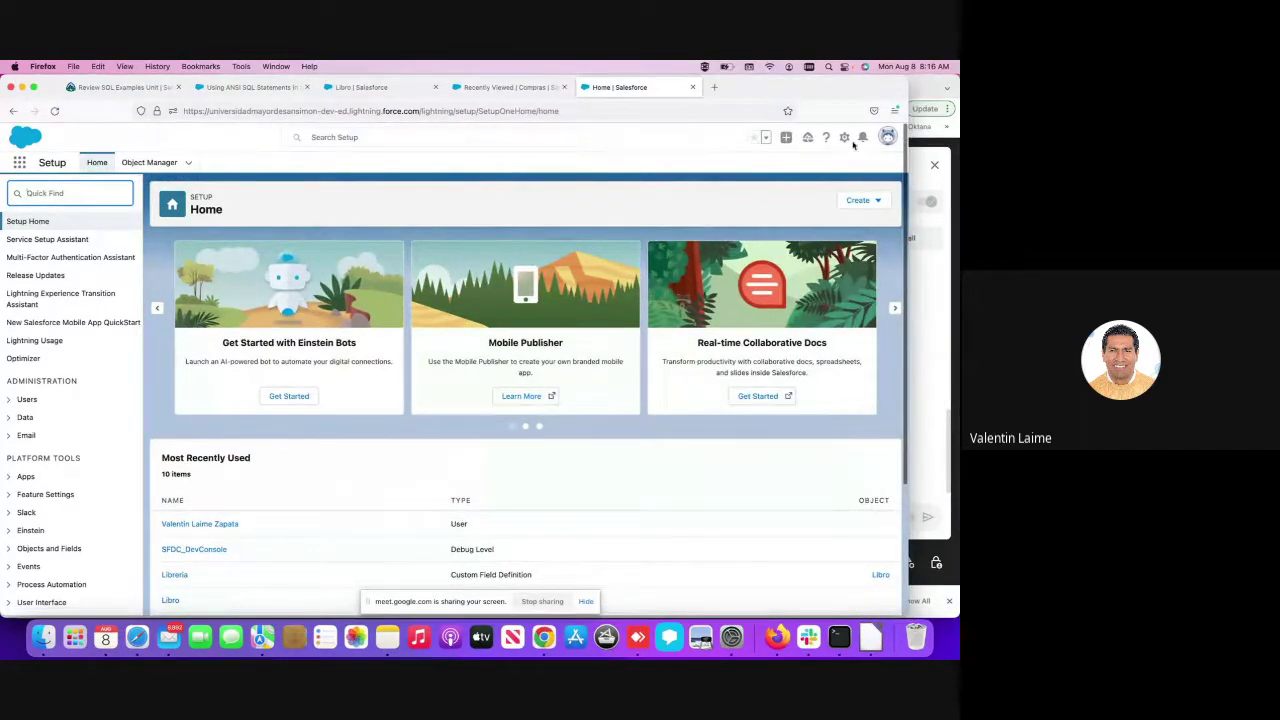
- Look through the setup navigation categories under Administration, Platform Tools and Settings
click(844, 137)
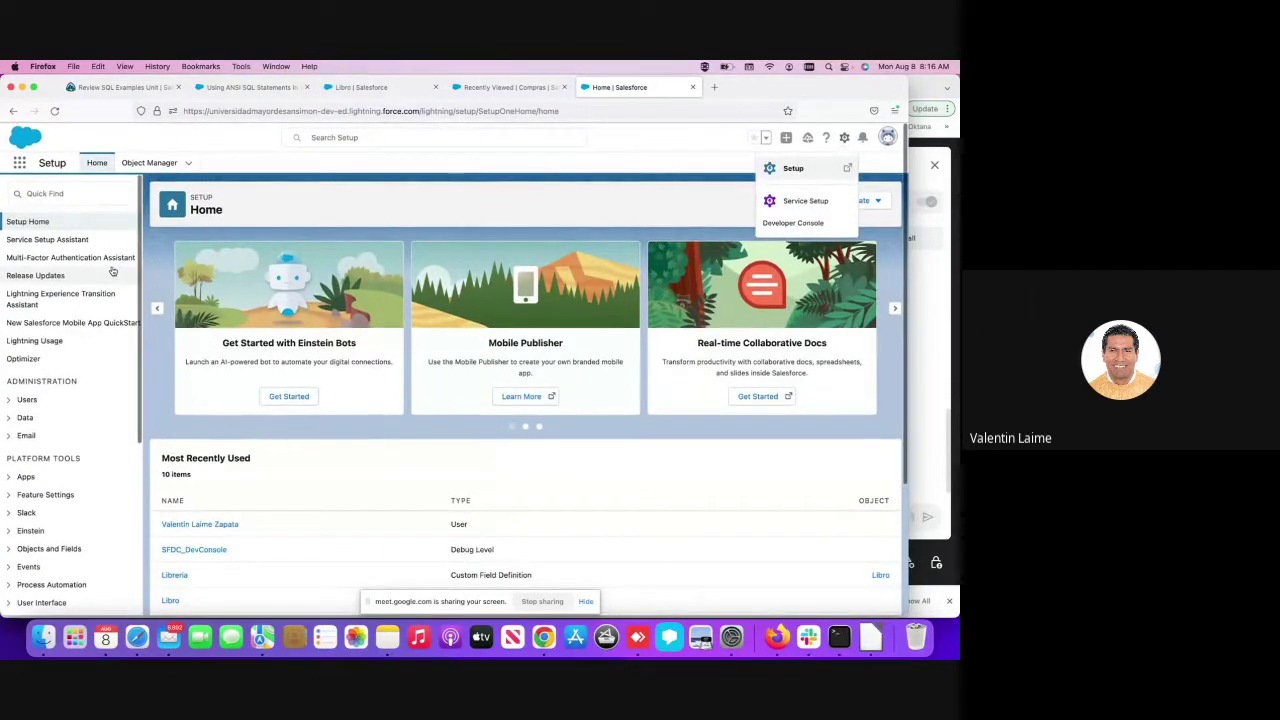
scroll(112, 270, down, 5)
scroll(112, 270, down, 2)
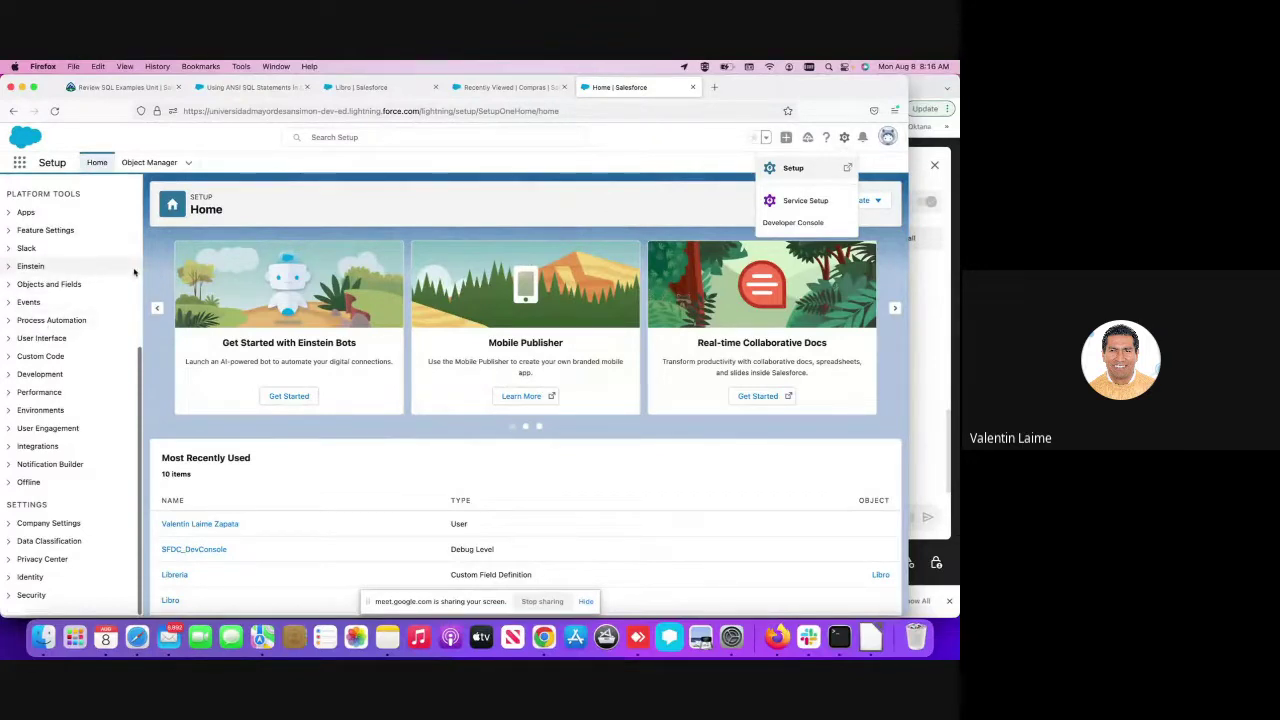
scroll(98, 290, up, 5)
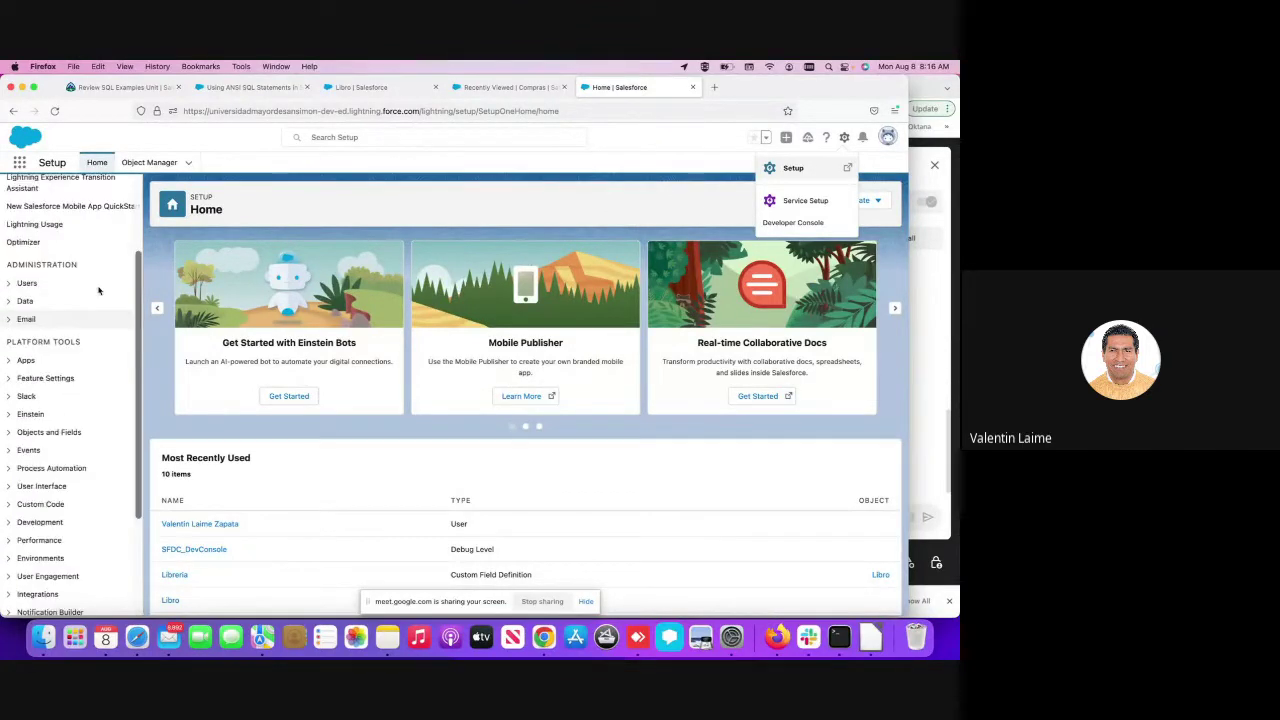
scroll(97, 301, down, 5)
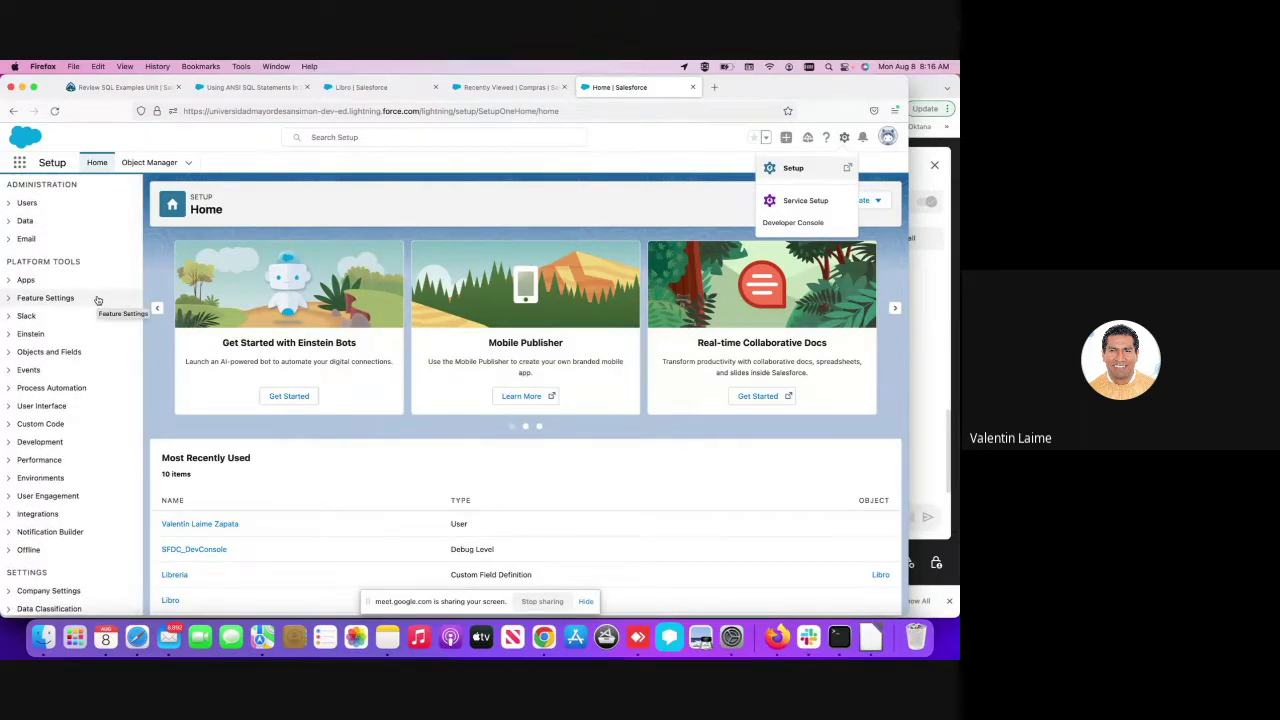
scroll(97, 300, up, 4)
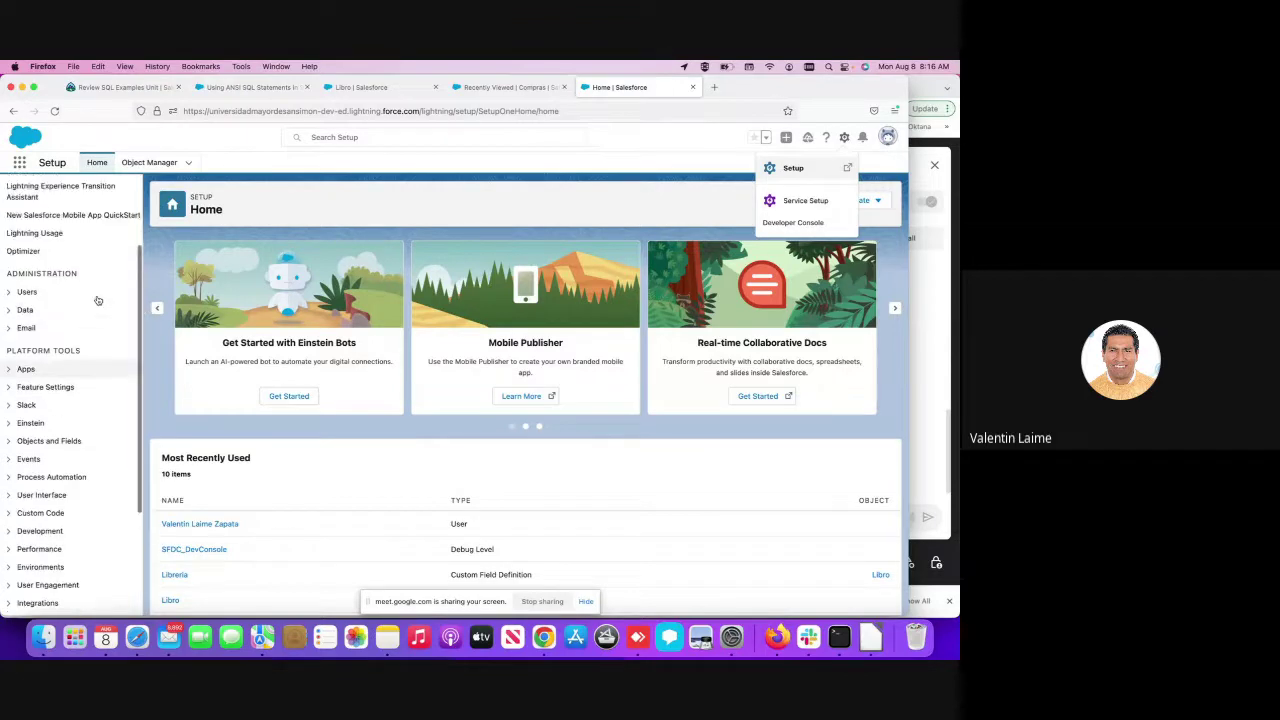
scroll(97, 300, up, 2)
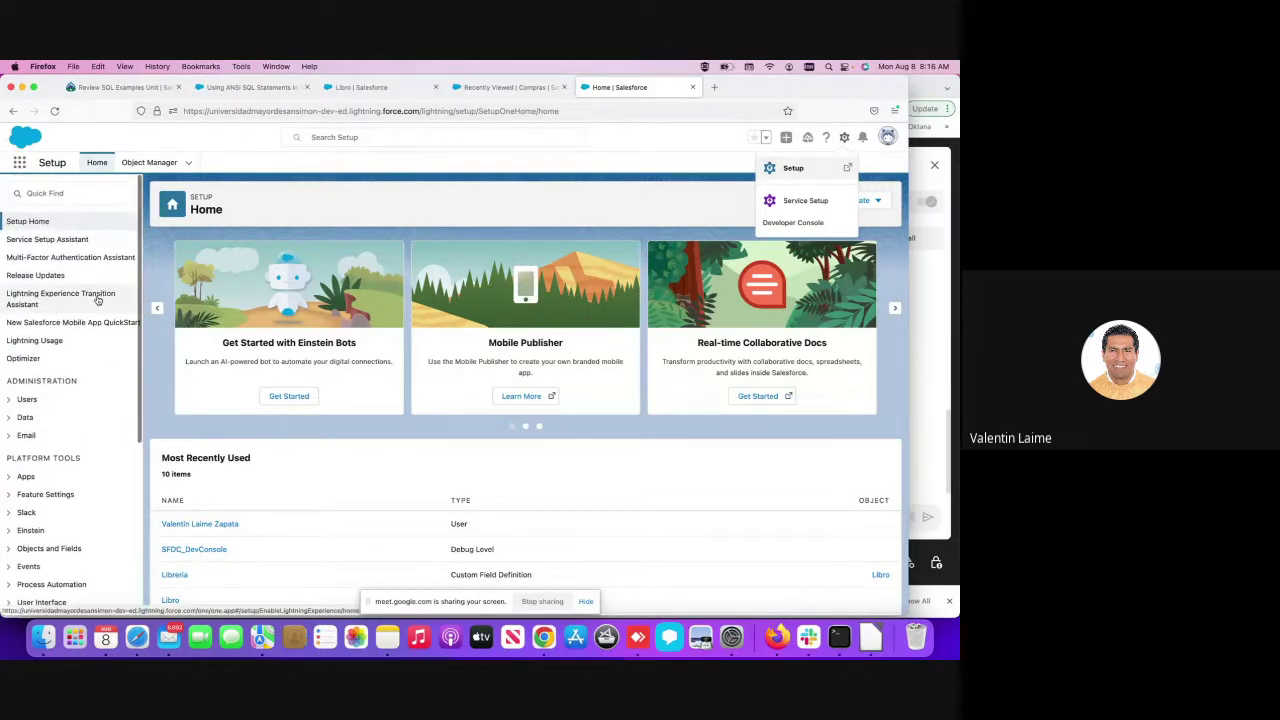
scroll(97, 300, down, 2)
scroll(97, 300, down, 3)
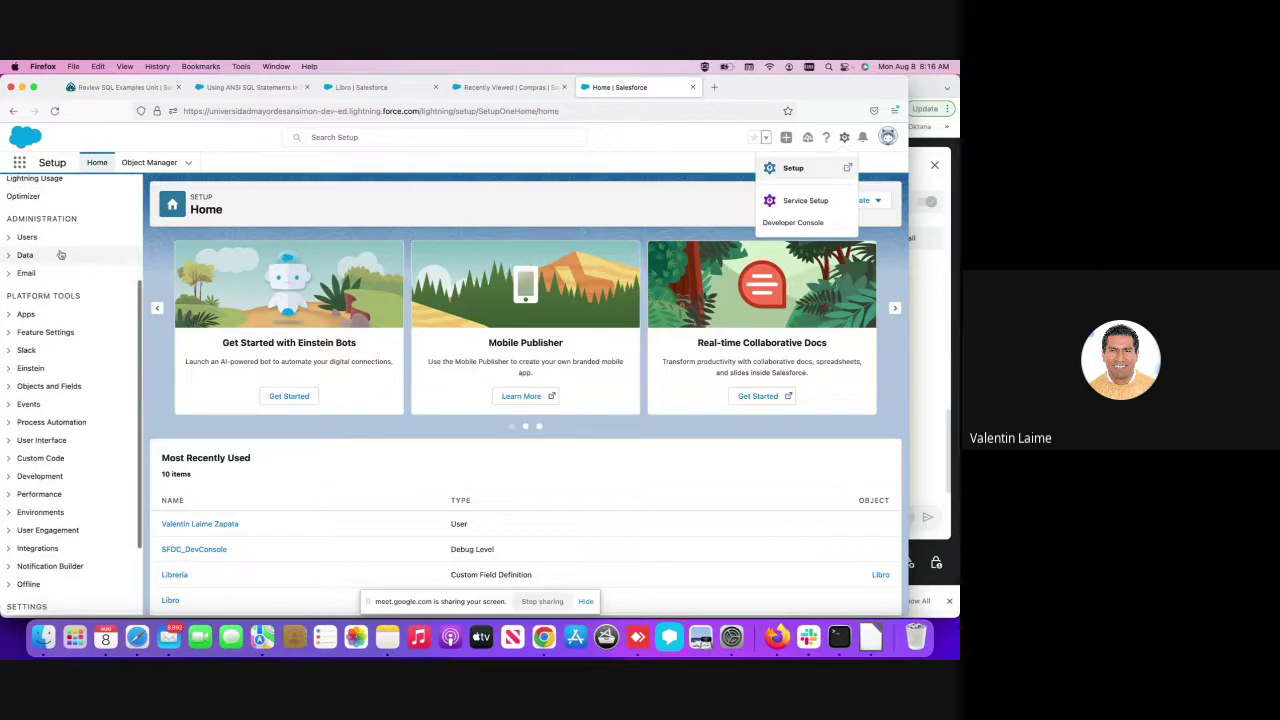
- Expand the Users group under Administration and open the list of all users
click(86, 226)
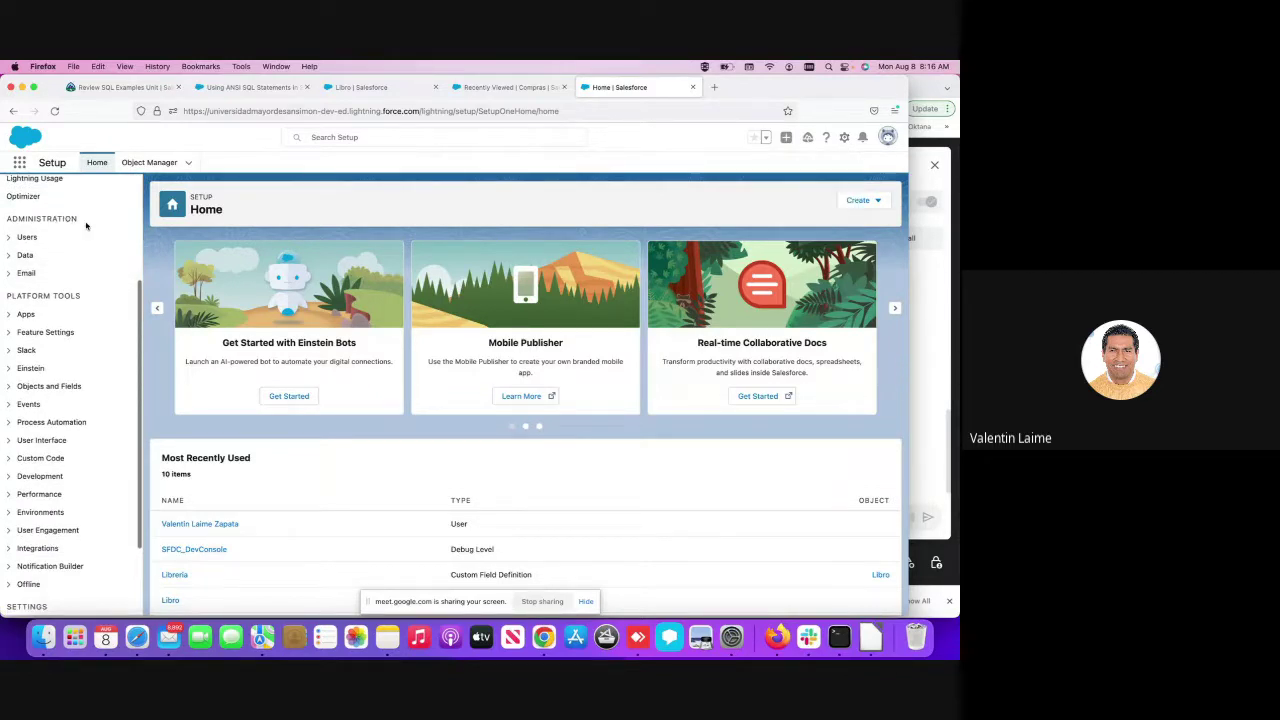
drag(7, 218, 89, 222)
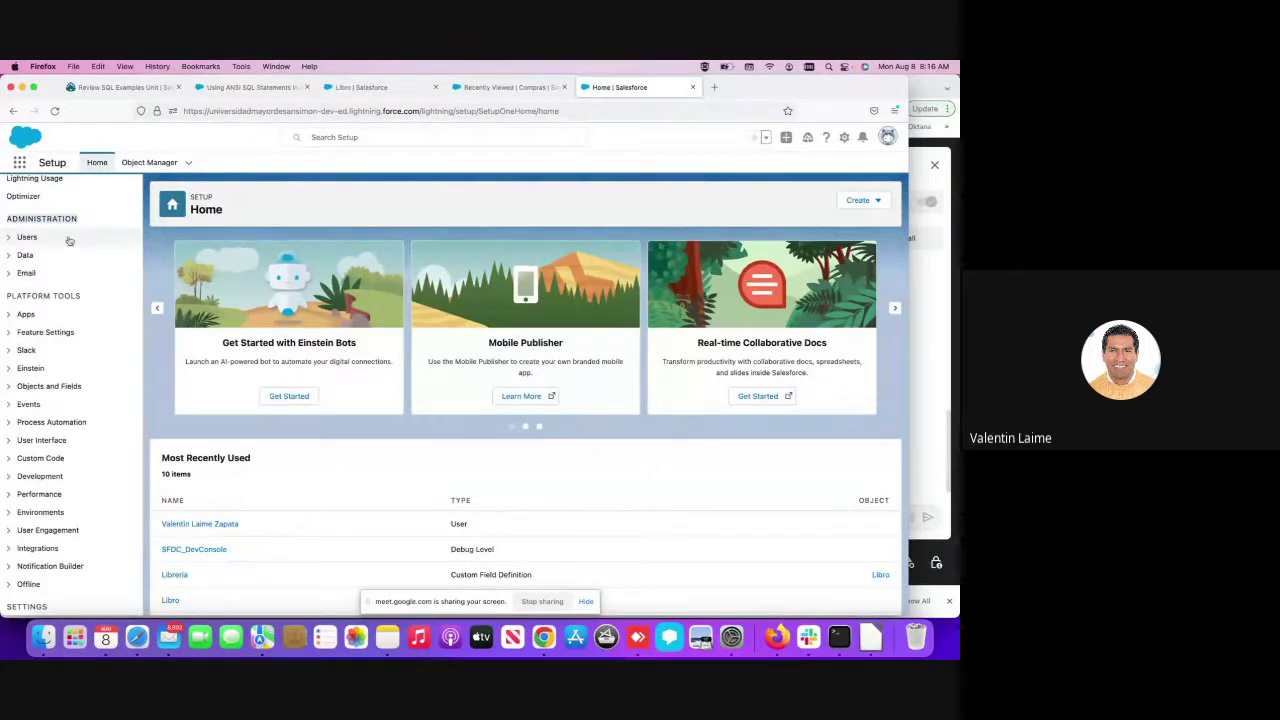
click(11, 239)
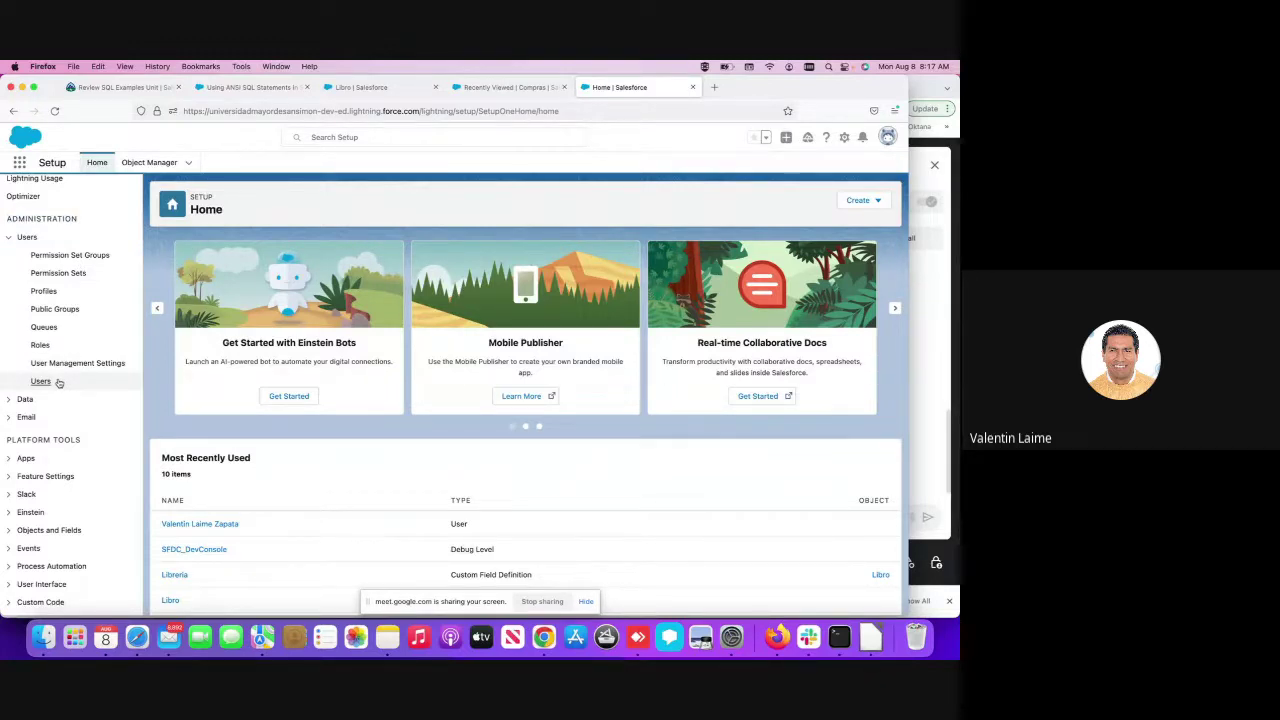
scroll(52, 392, up, 1)
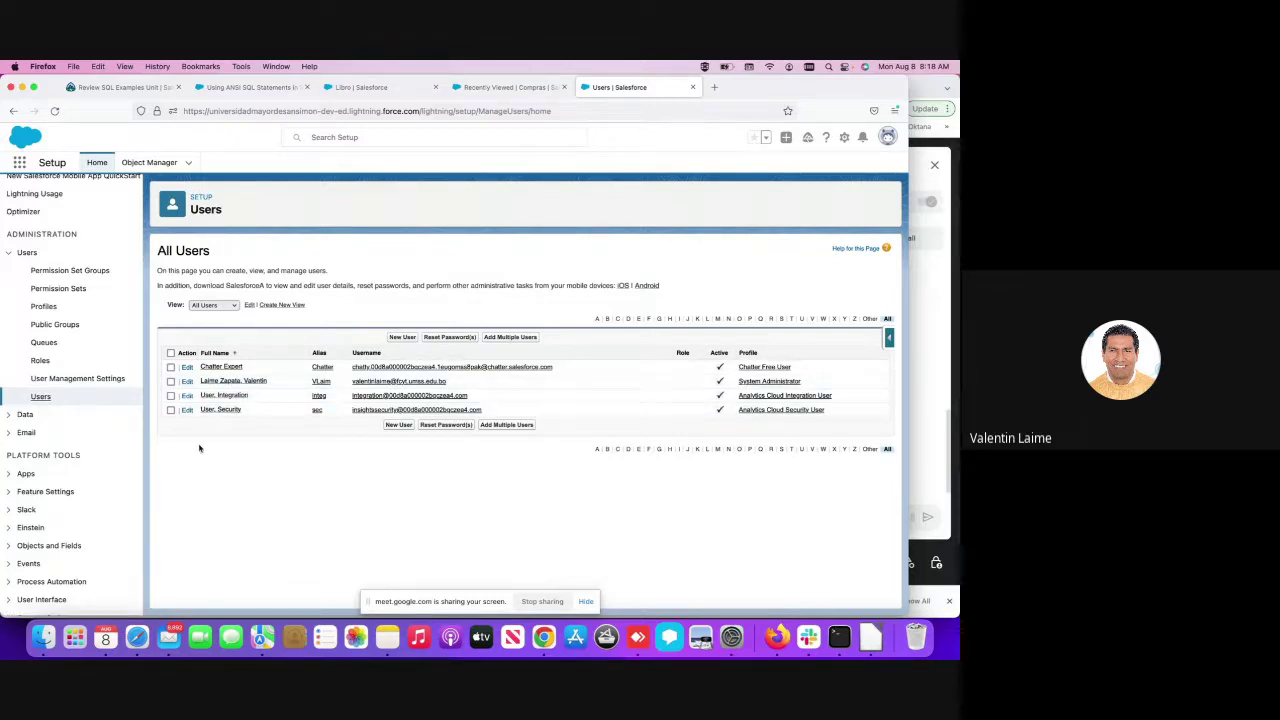
- Open a blank new user form, review its fields down to the approver settings, and return to the all-users list
click(403, 338)
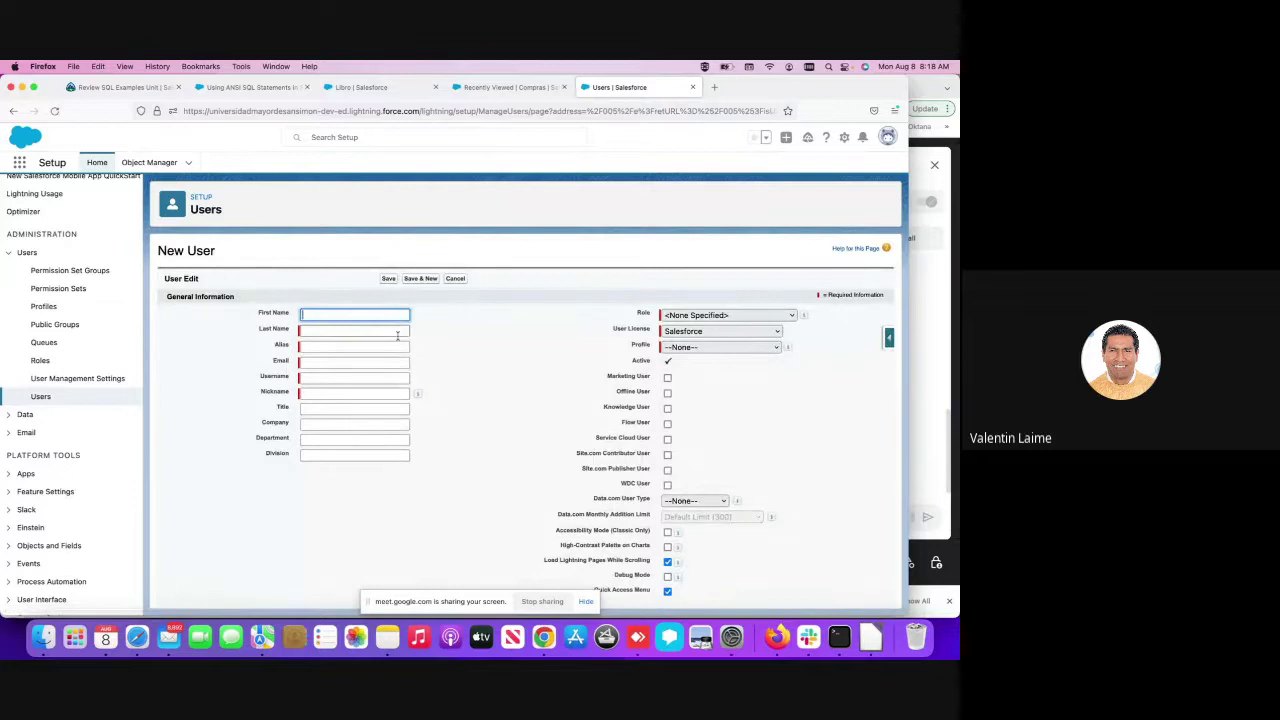
scroll(367, 335, down, 10)
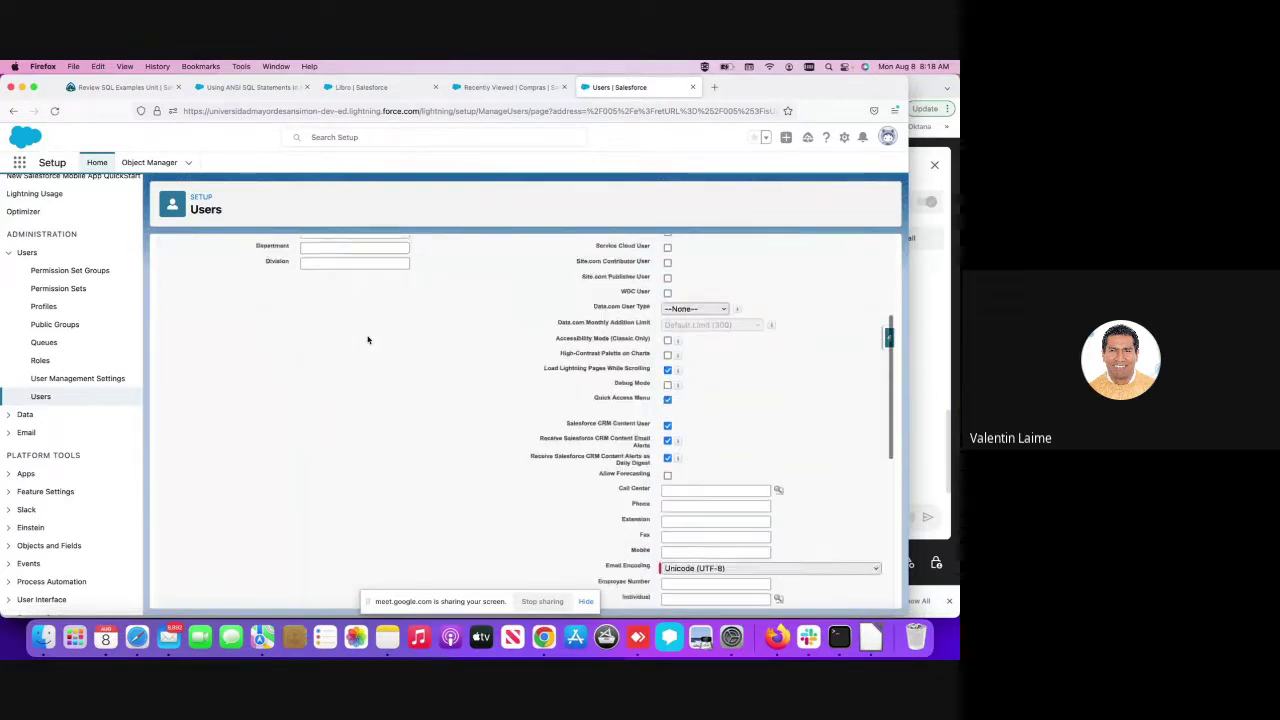
scroll(367, 340, down, 3)
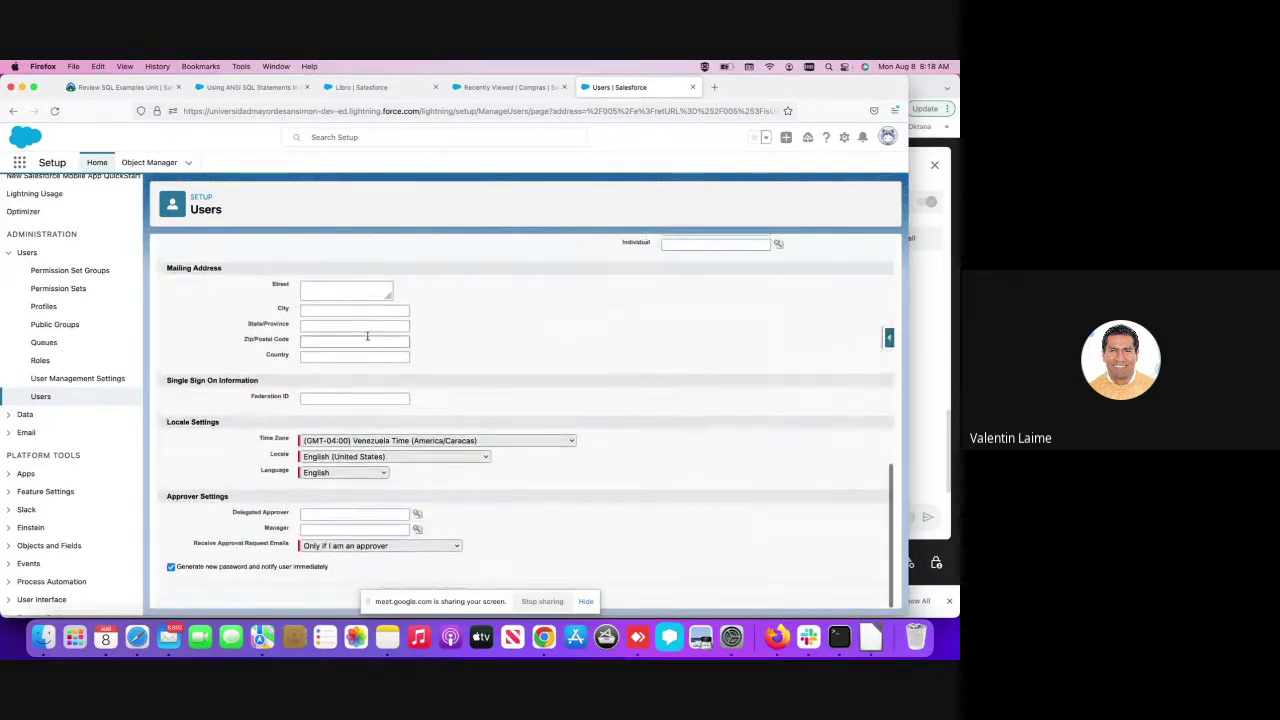
scroll(367, 340, up, 6)
scroll(367, 340, up, 5)
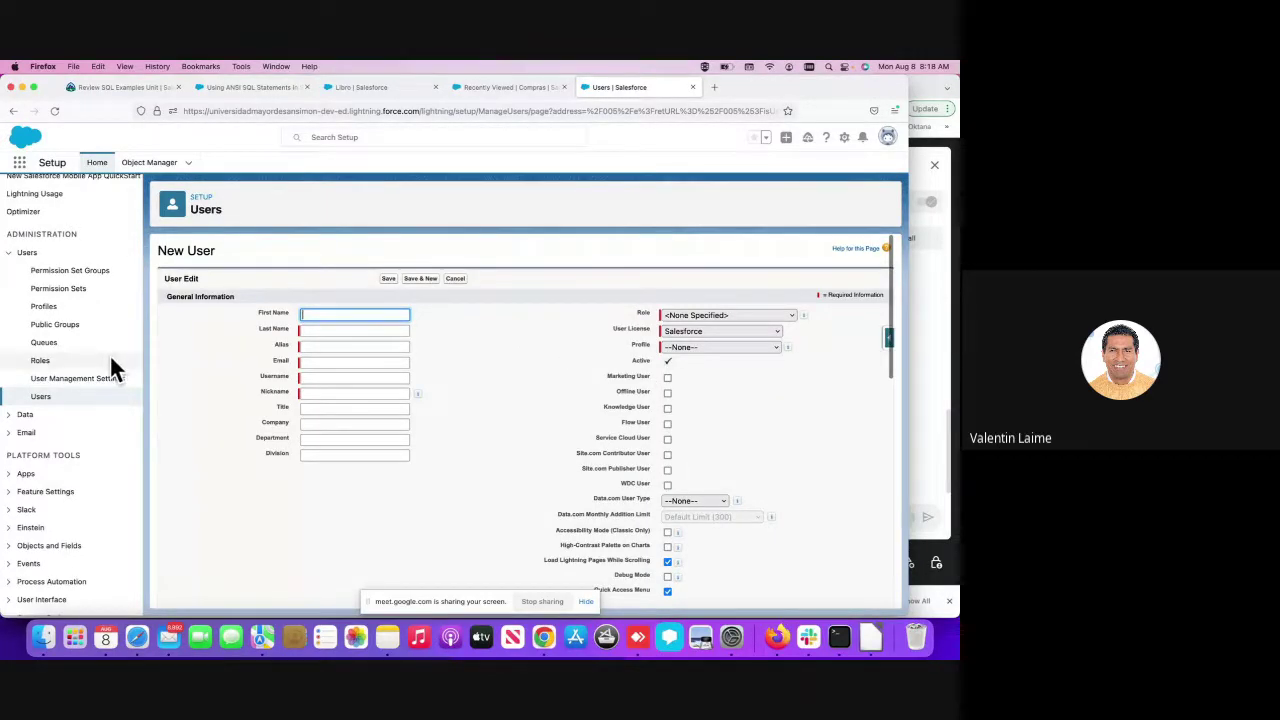
click(50, 398)
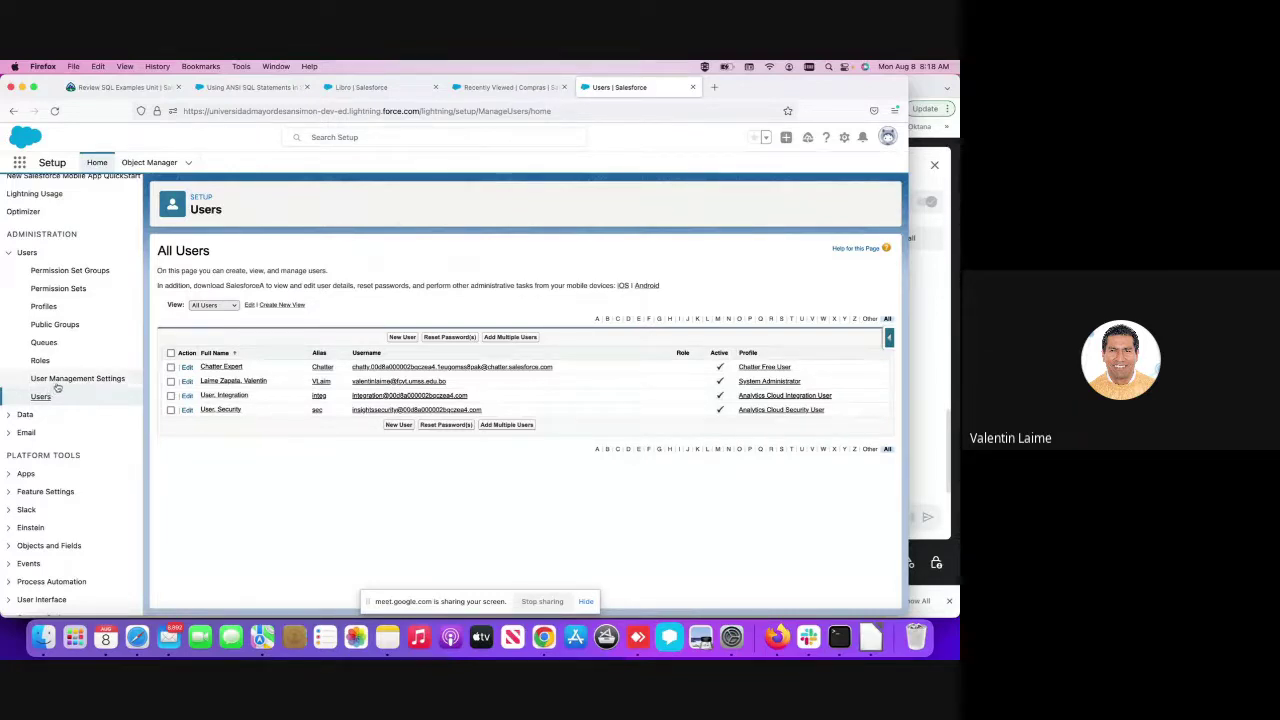
- Open the Roles setup page and switch the sample role hierarchy to Company Size-based Sample
scroll(63, 383, up, 1)
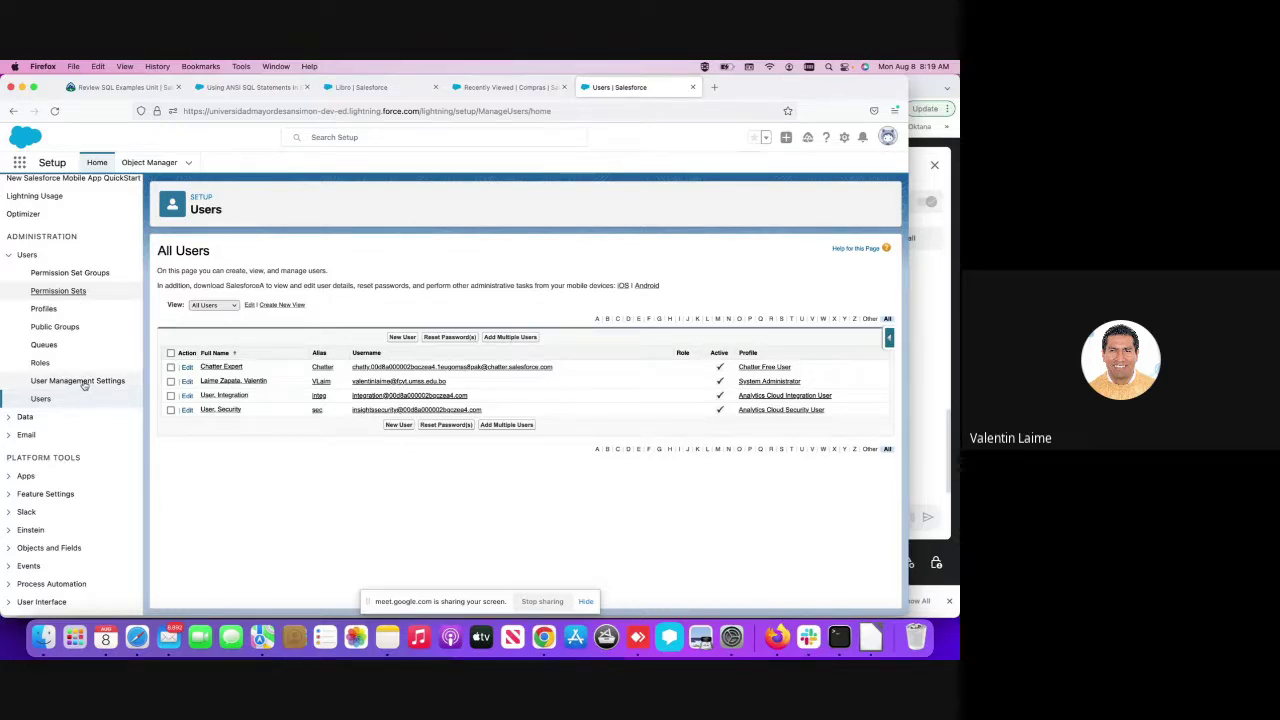
scroll(80, 382, up, 1)
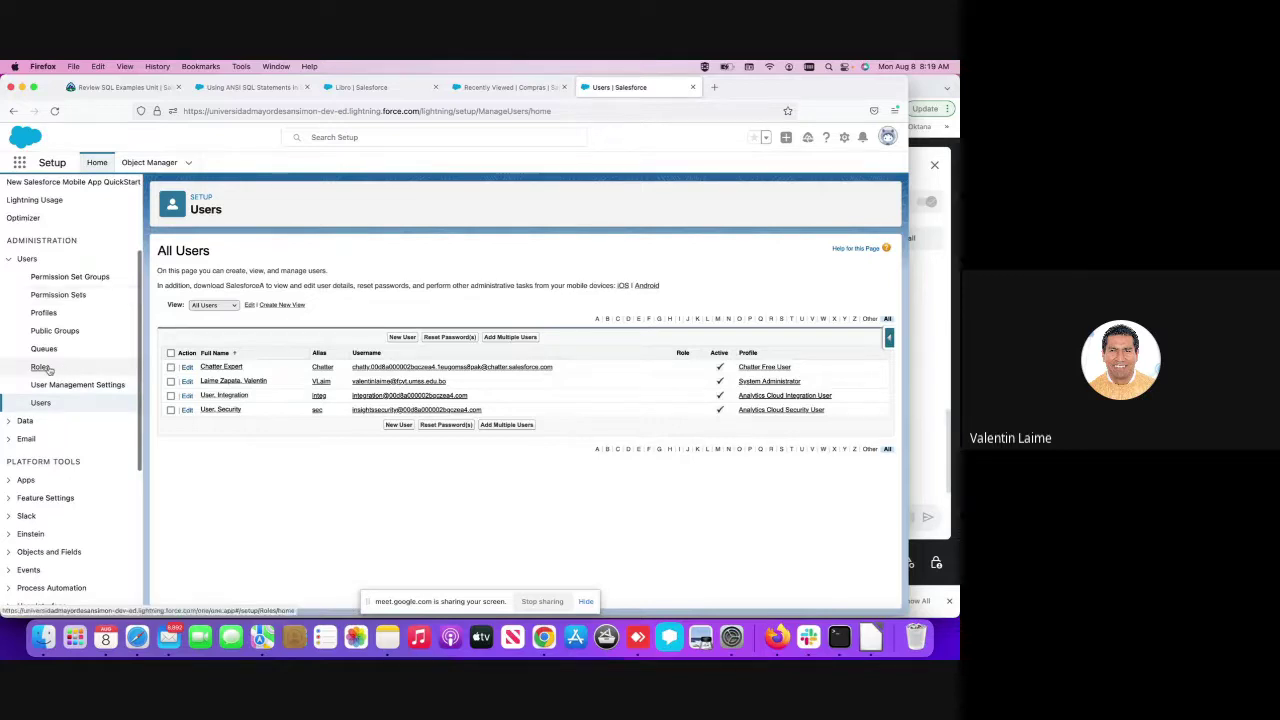
click(41, 367)
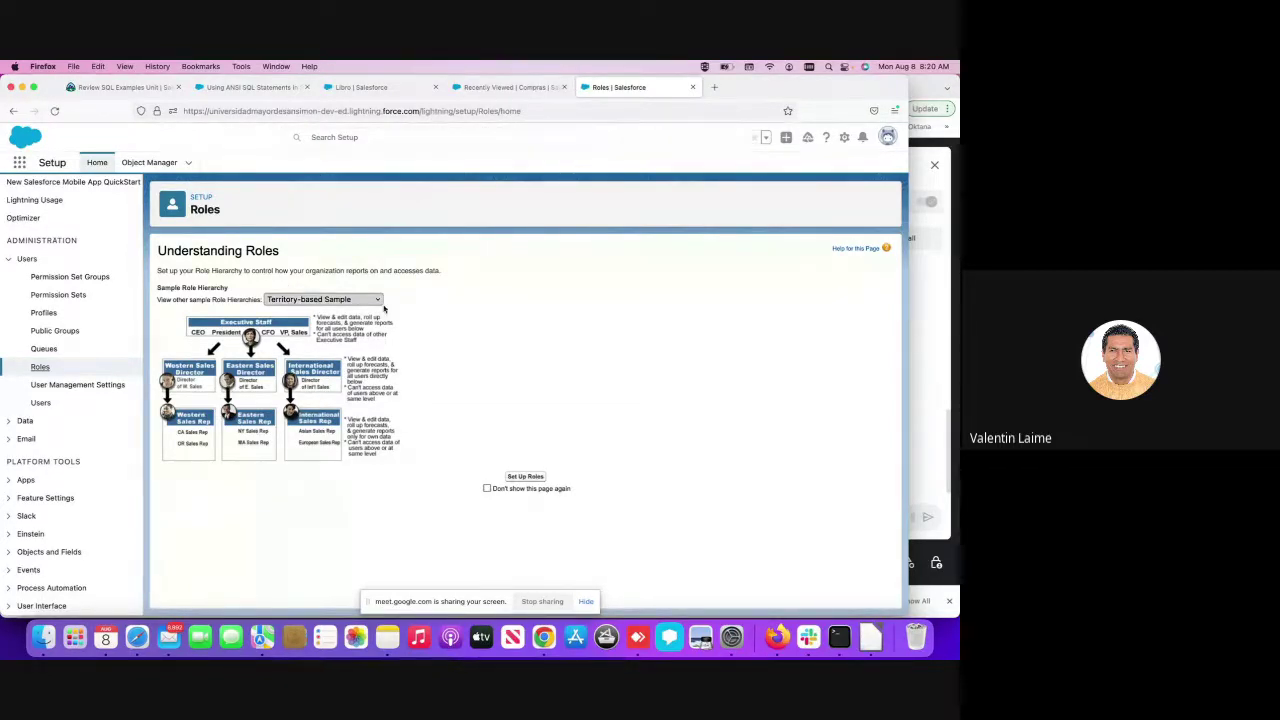
click(40, 367)
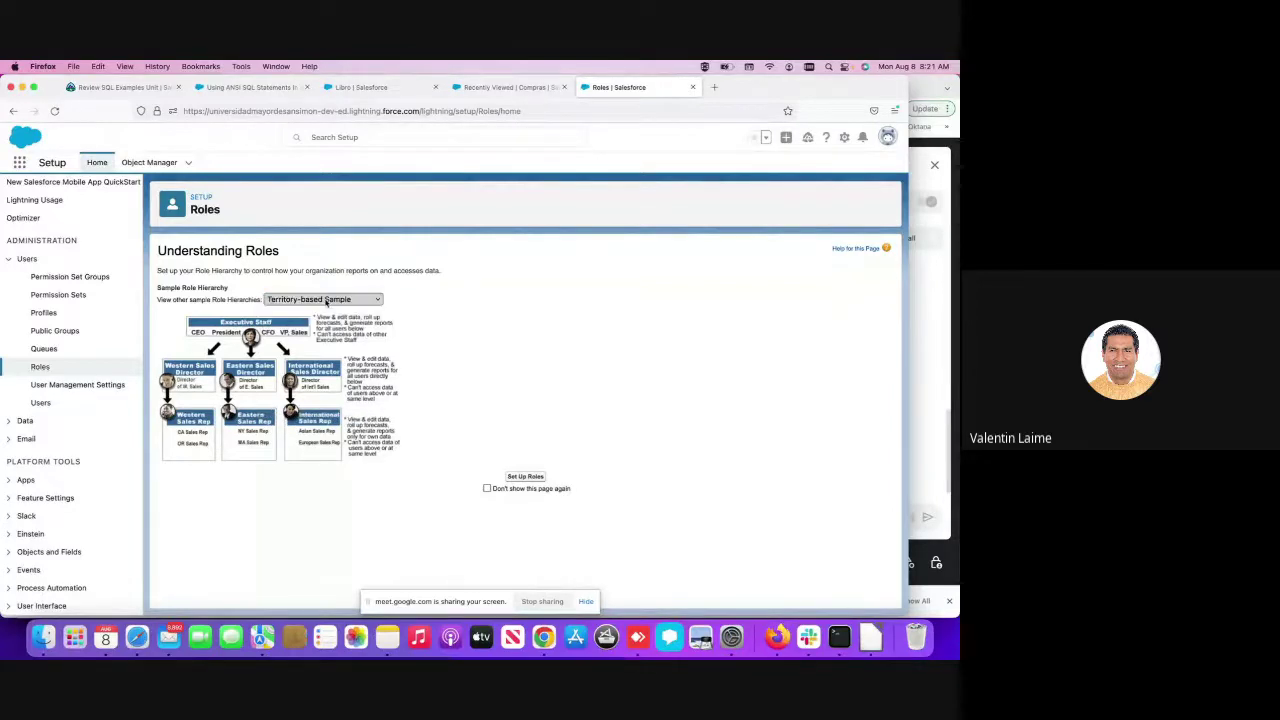
click(326, 300)
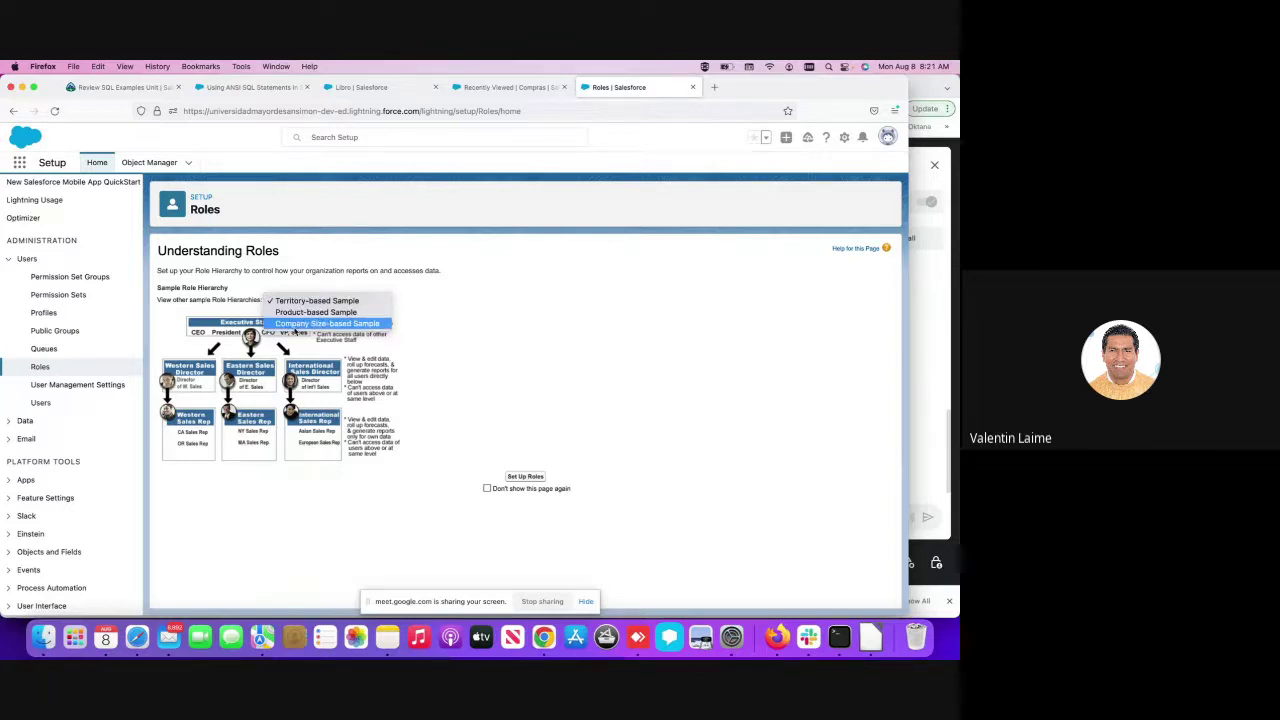
click(296, 325)
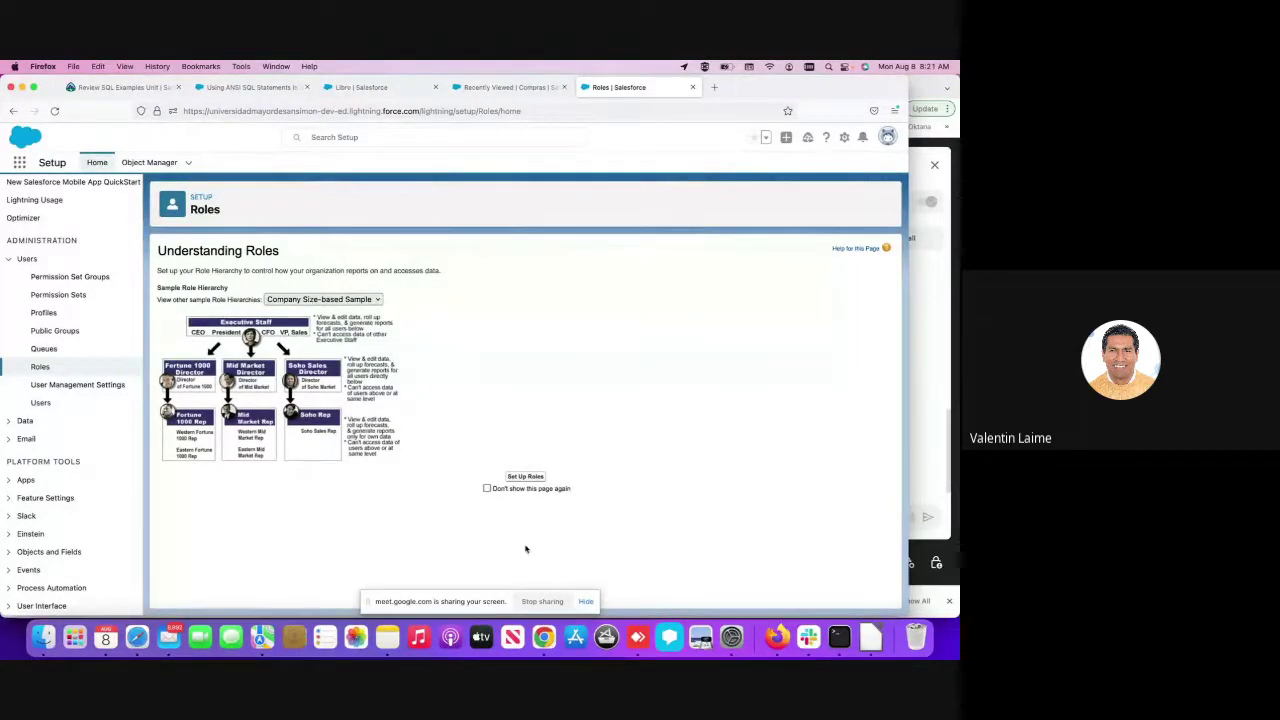
- Hide the screen-sharing notice and switch back to the Firefox window with the Salesforce Roles page
click(589, 601)
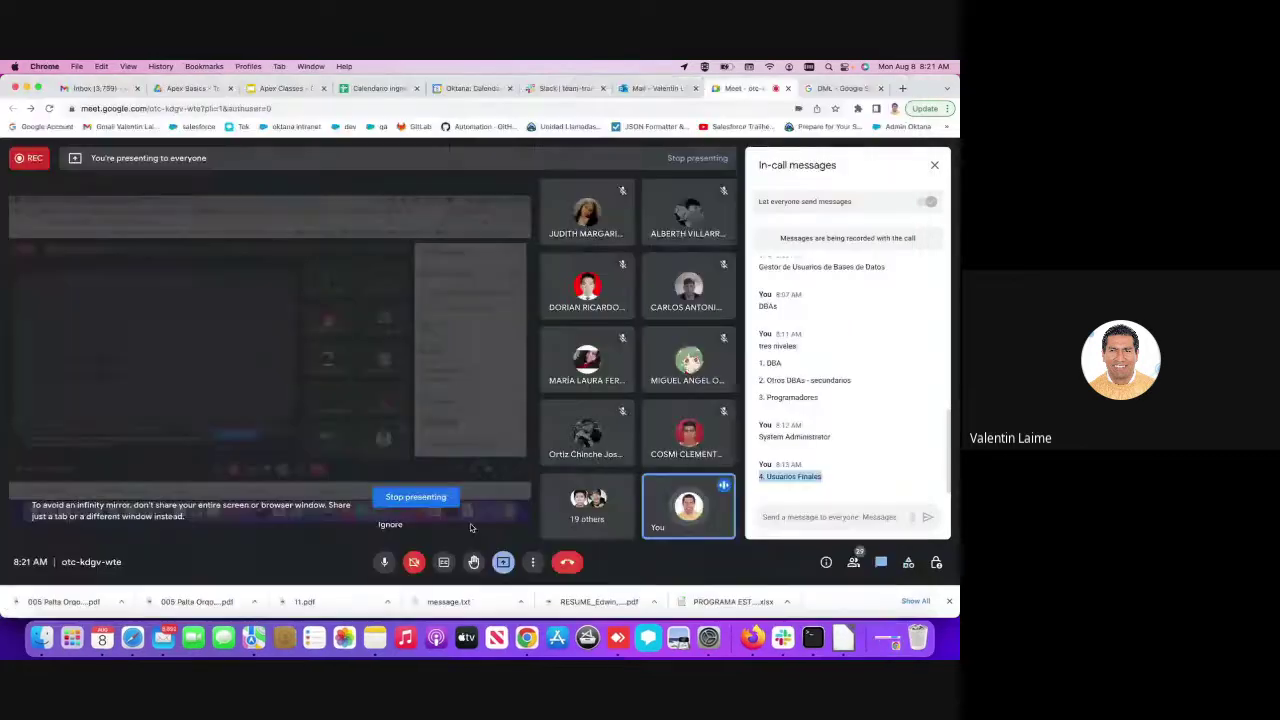
click(134, 640)
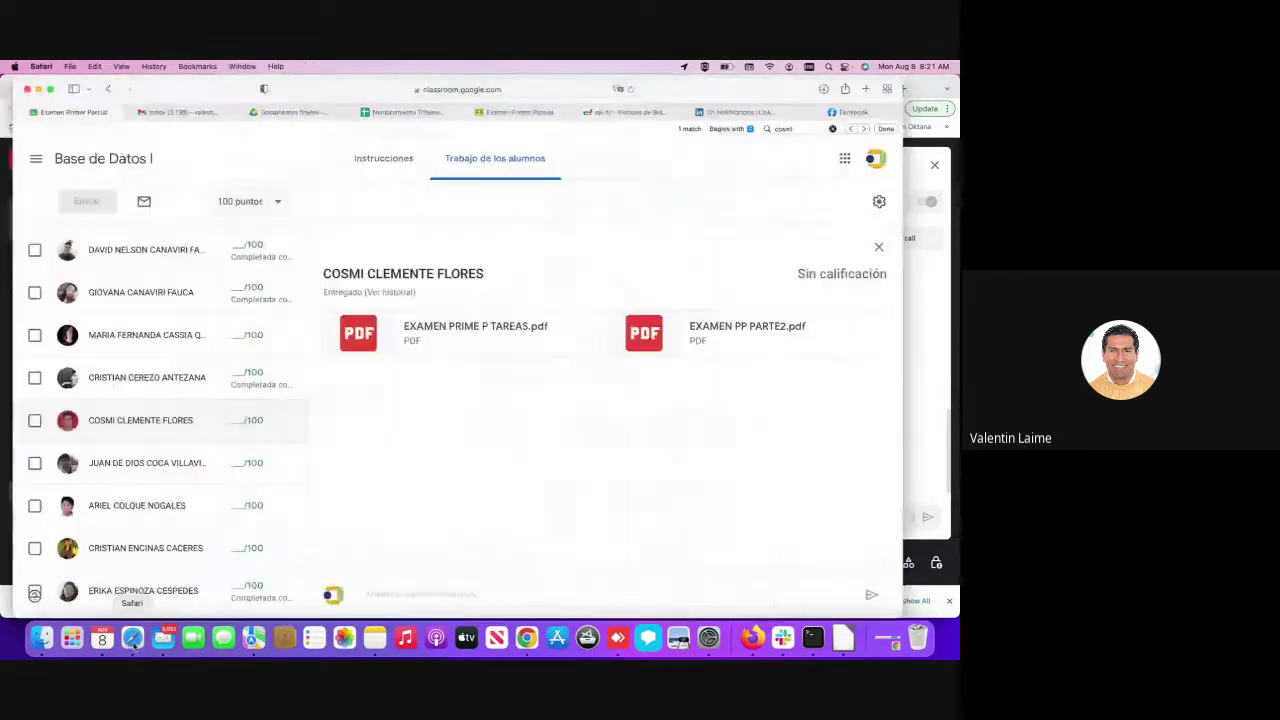
key(ctrl+Up)
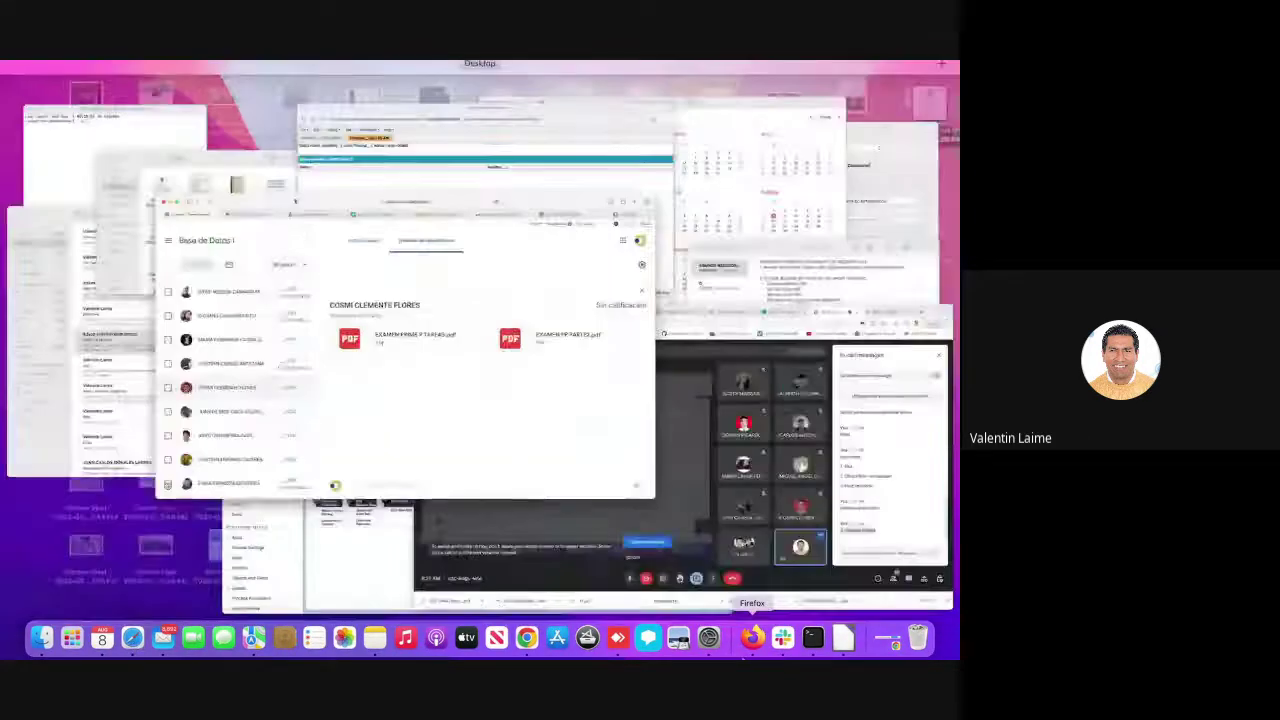
click(583, 606)
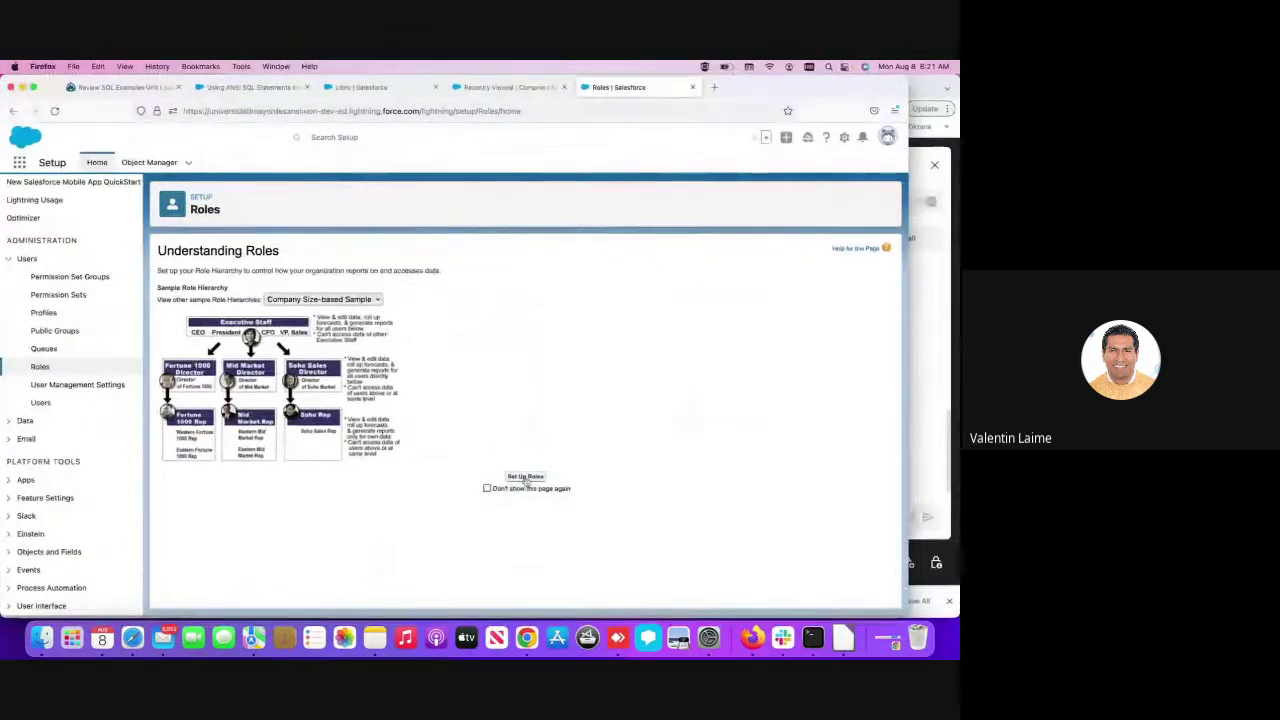
- Open the organization's role hierarchy for setup and start a new role beneath CEO
click(525, 477)
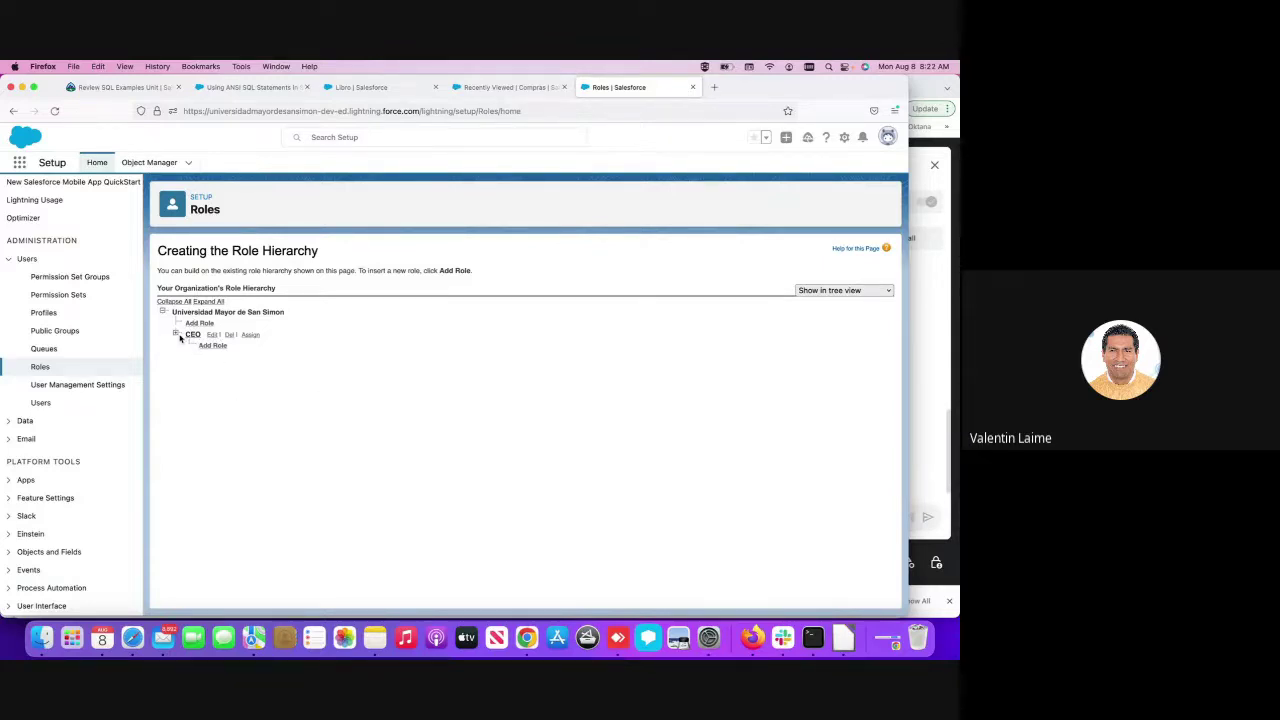
drag(174, 312, 300, 313)
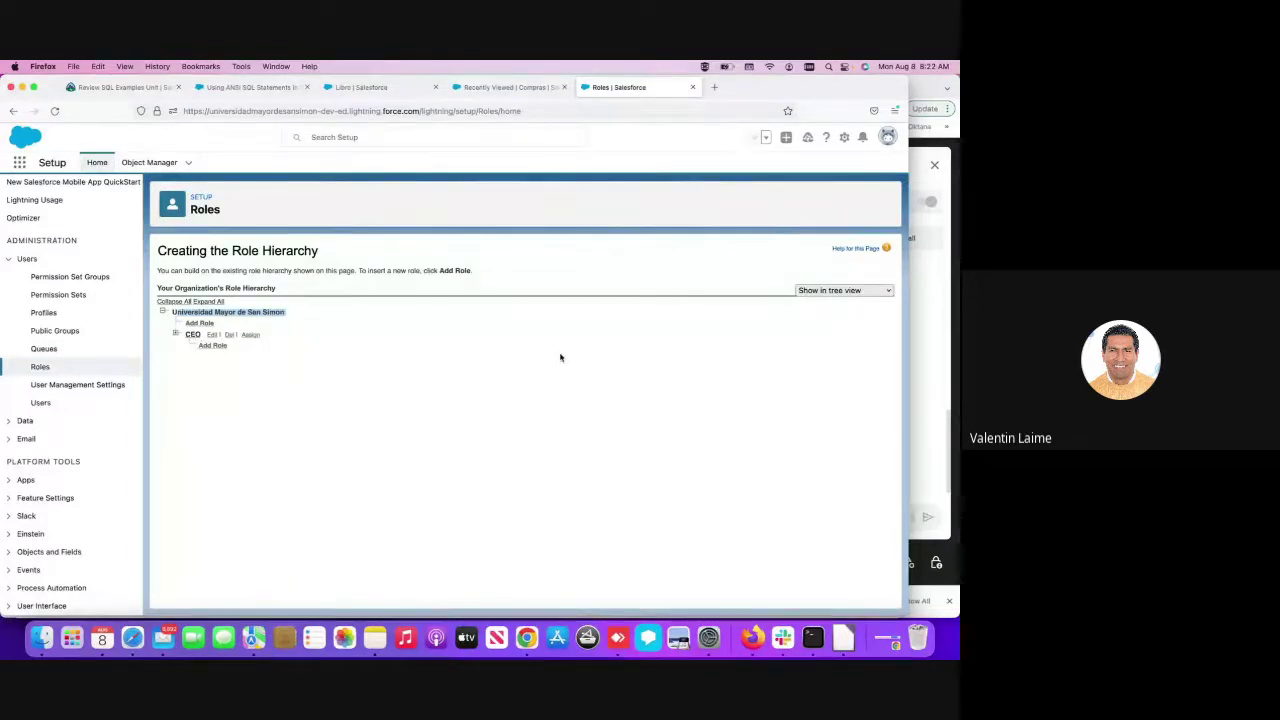
click(216, 346)
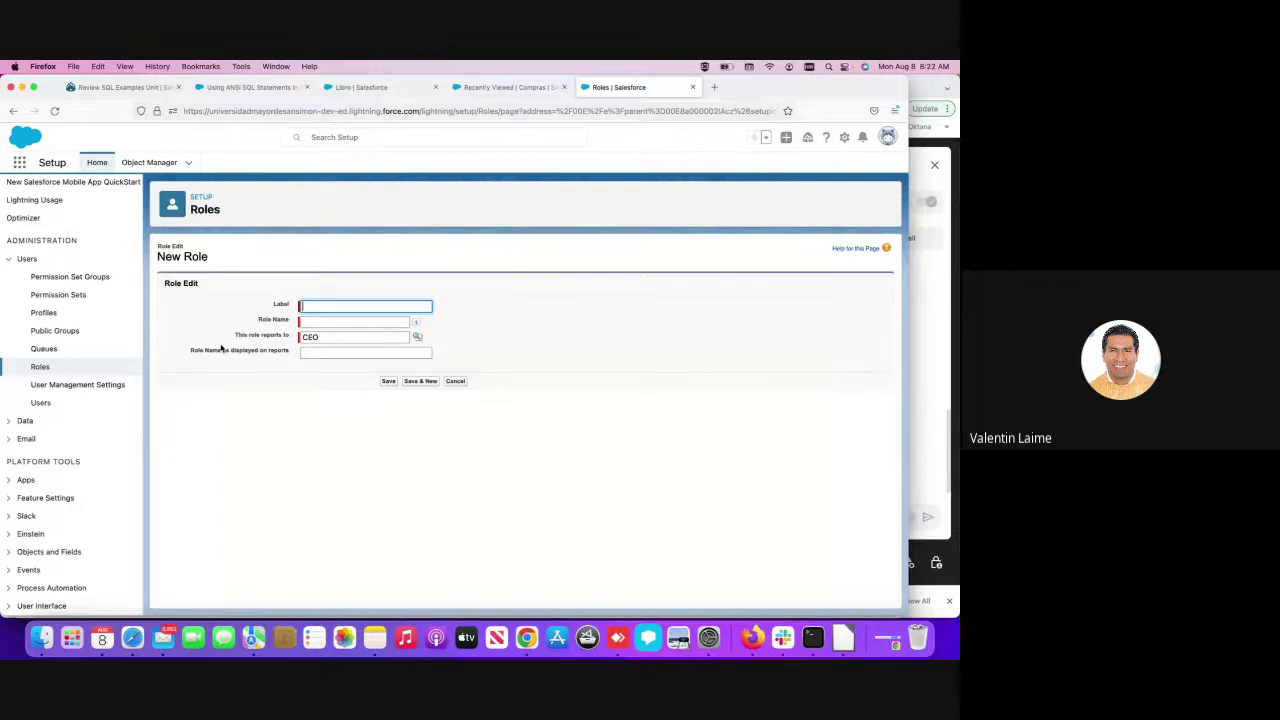
- Label the new role "Director Fin anzas" and let its role name fill in as Director_Fin_anzas
click(331, 321)
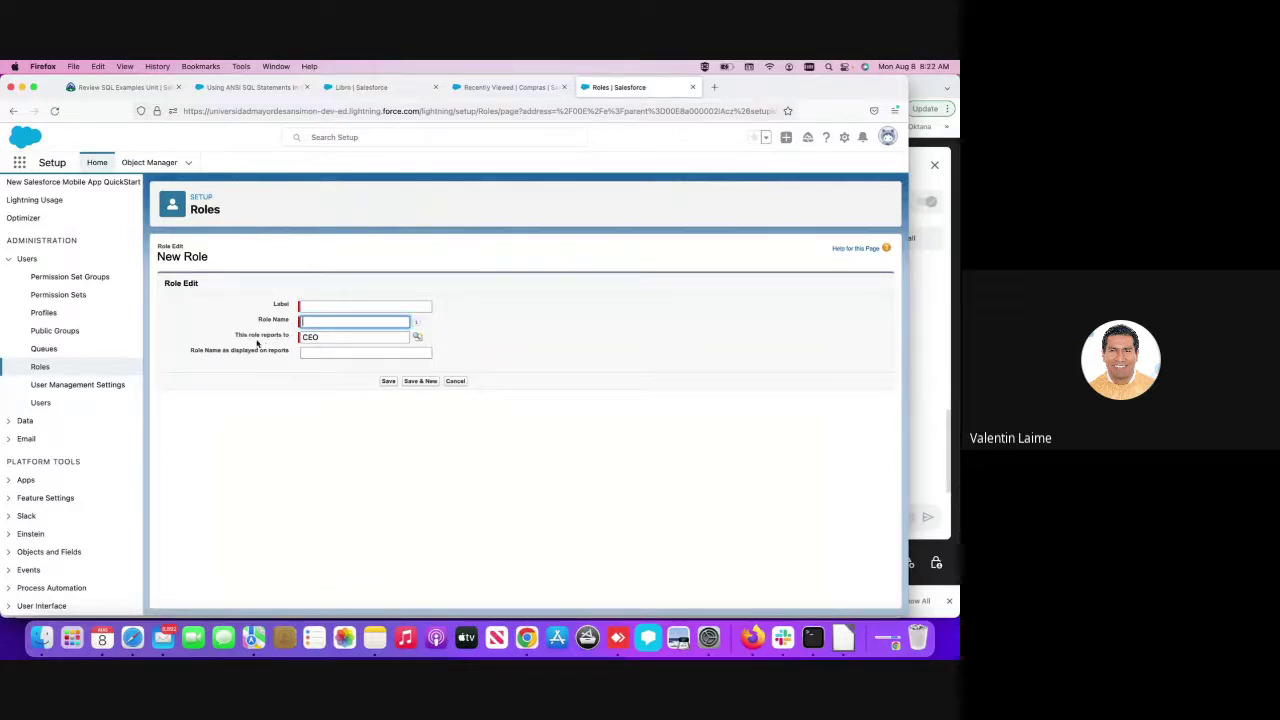
drag(235, 335, 291, 339)
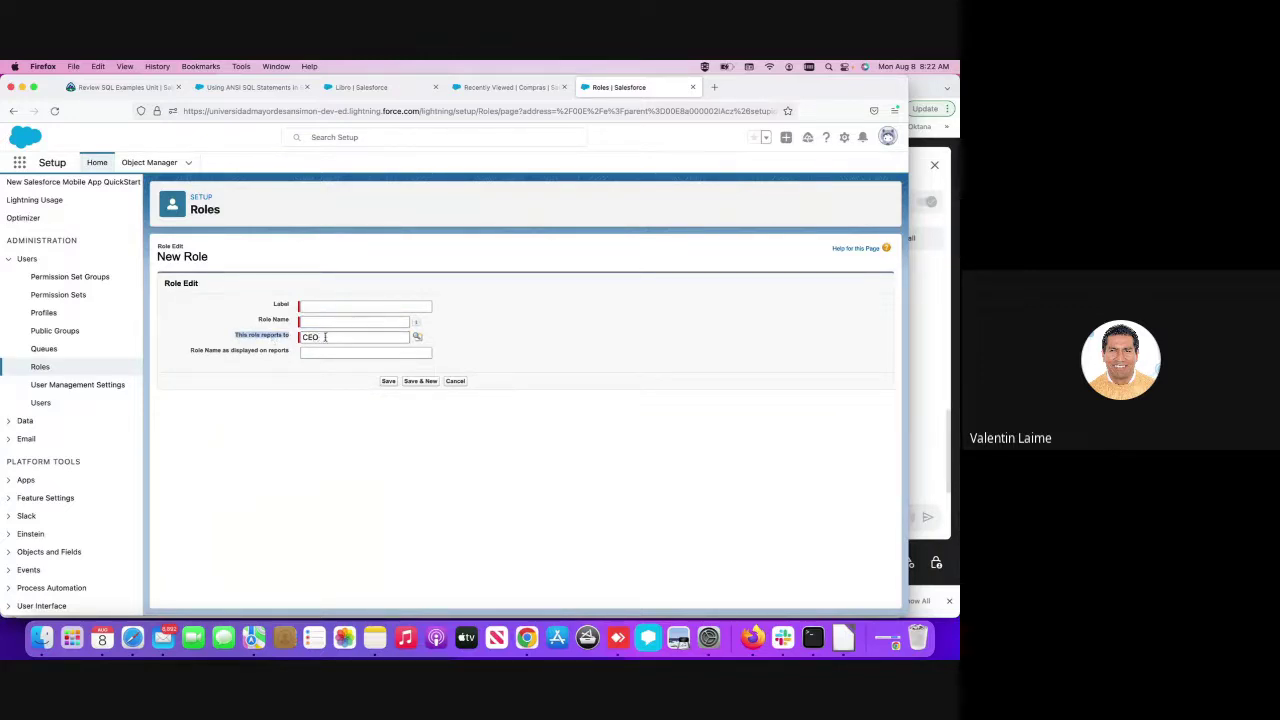
click(321, 355)
click(318, 306)
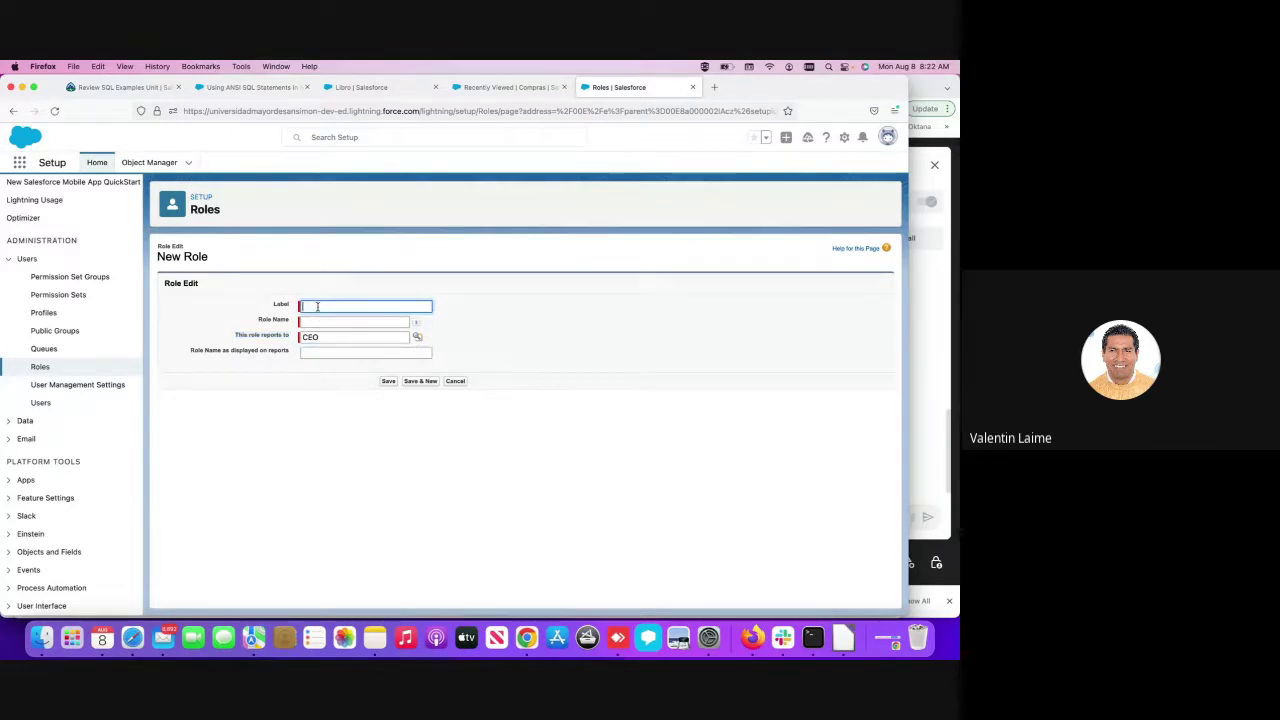
text(Di)
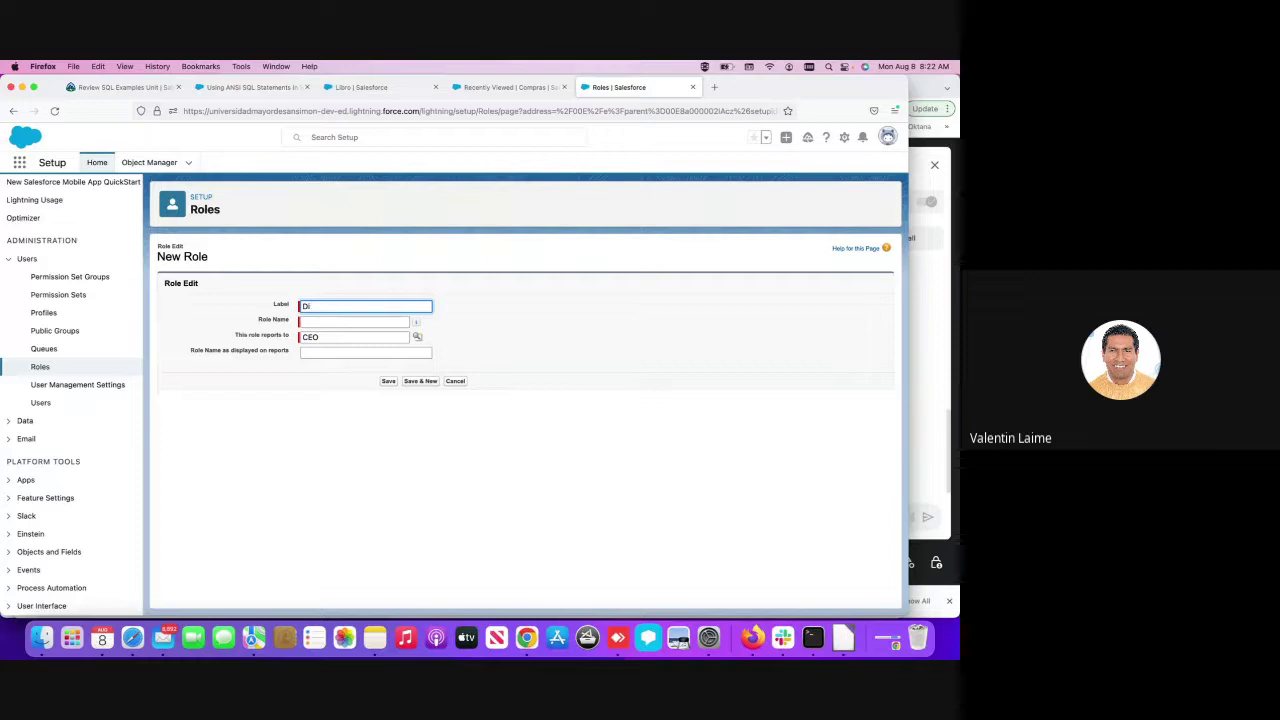
text(rector Fin anzas)
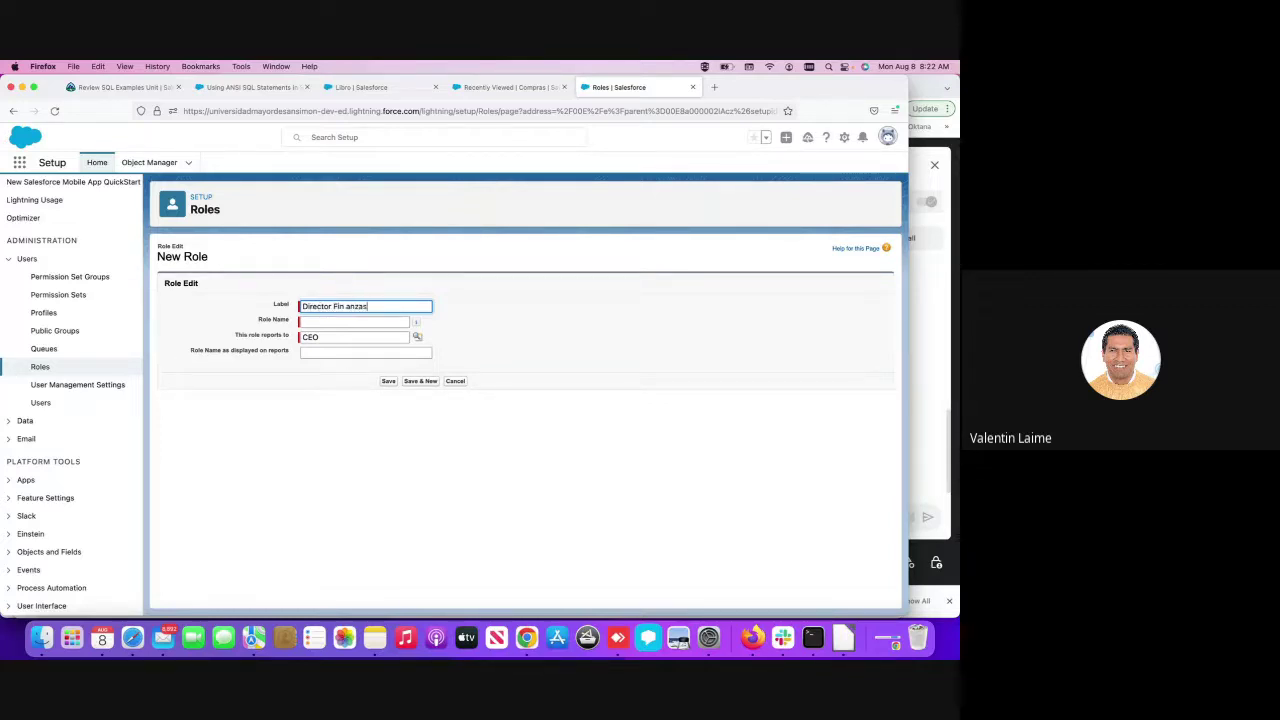
double_click(333, 322)
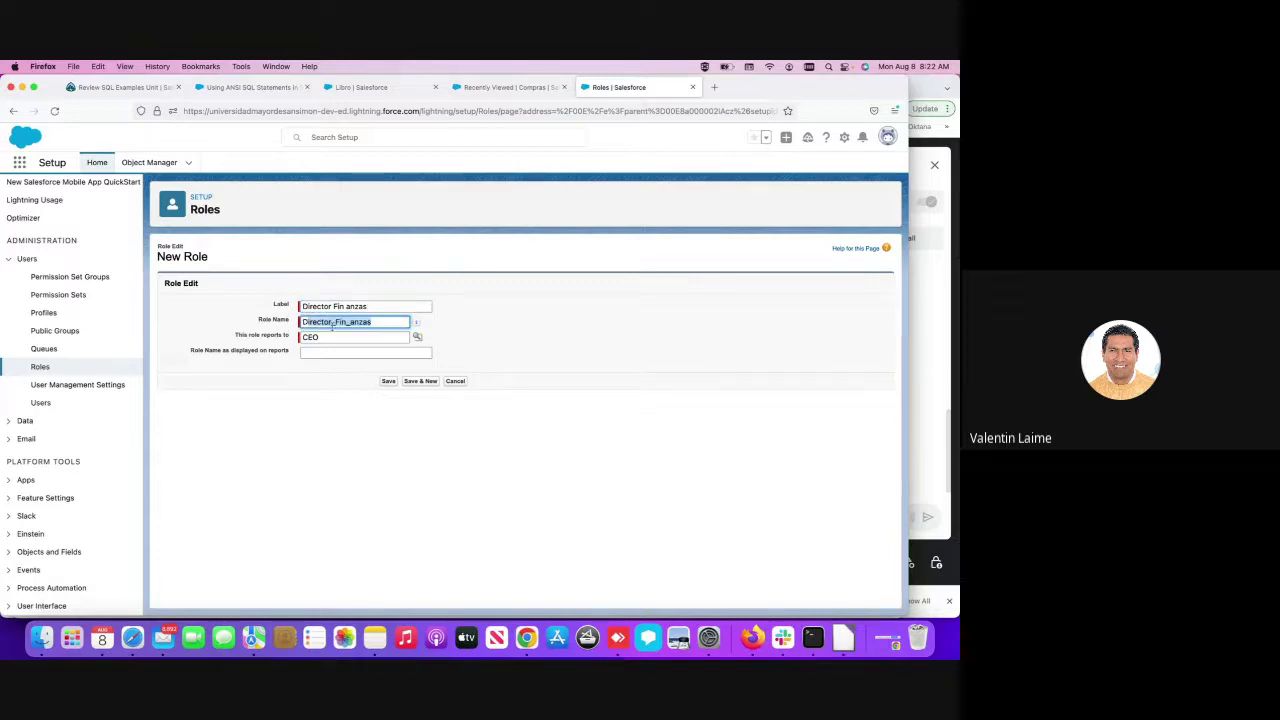
- Replace the new role's Role Name with "Finanzas"
key(BackSpace)
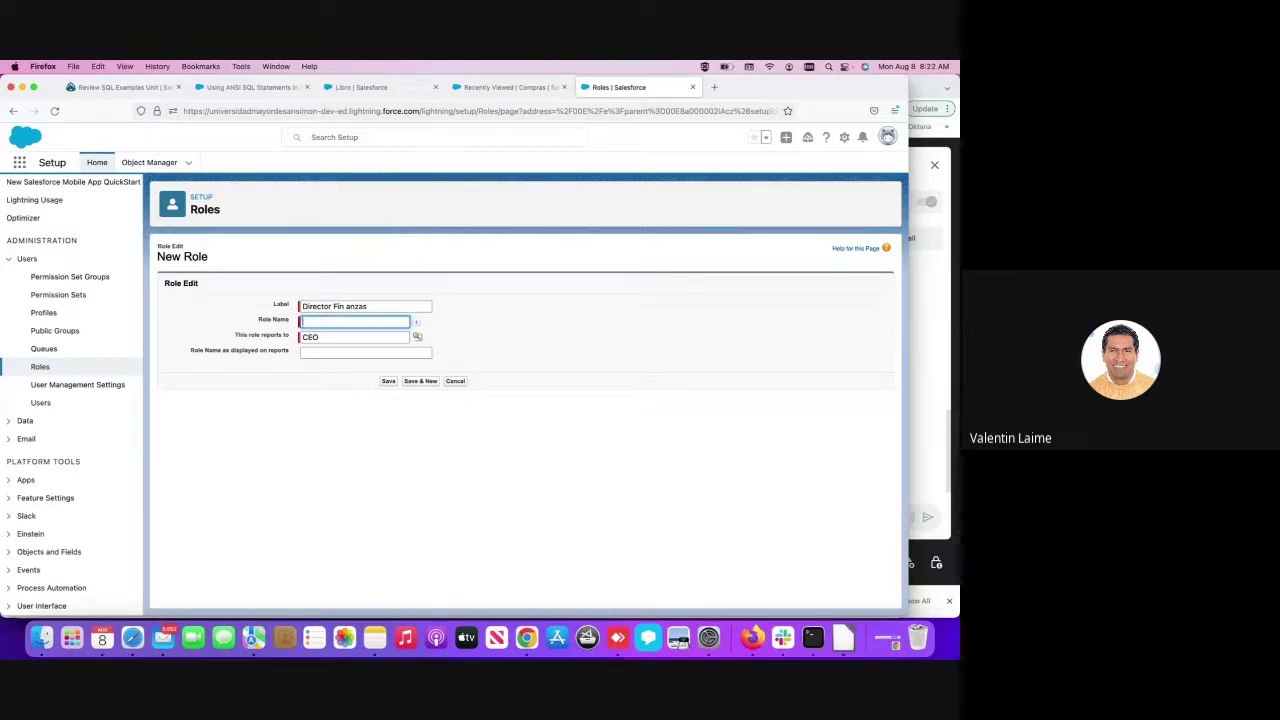
text(Finanzas)
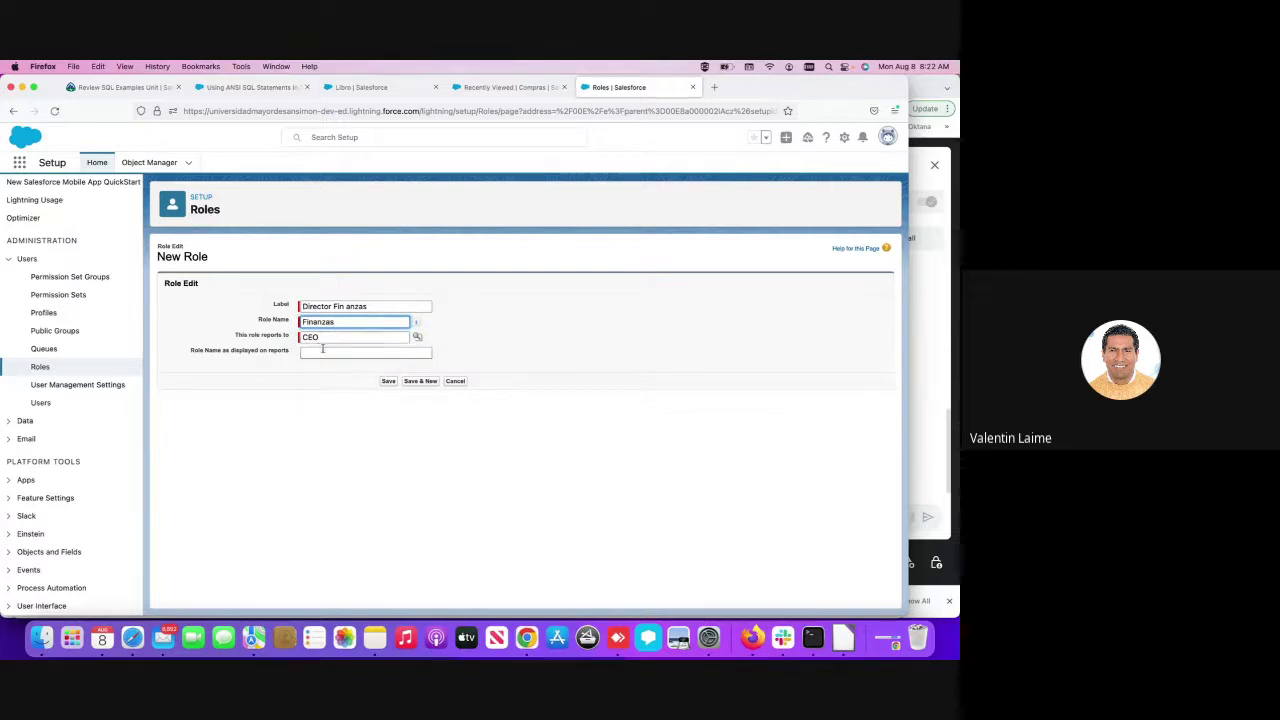
click(316, 338)
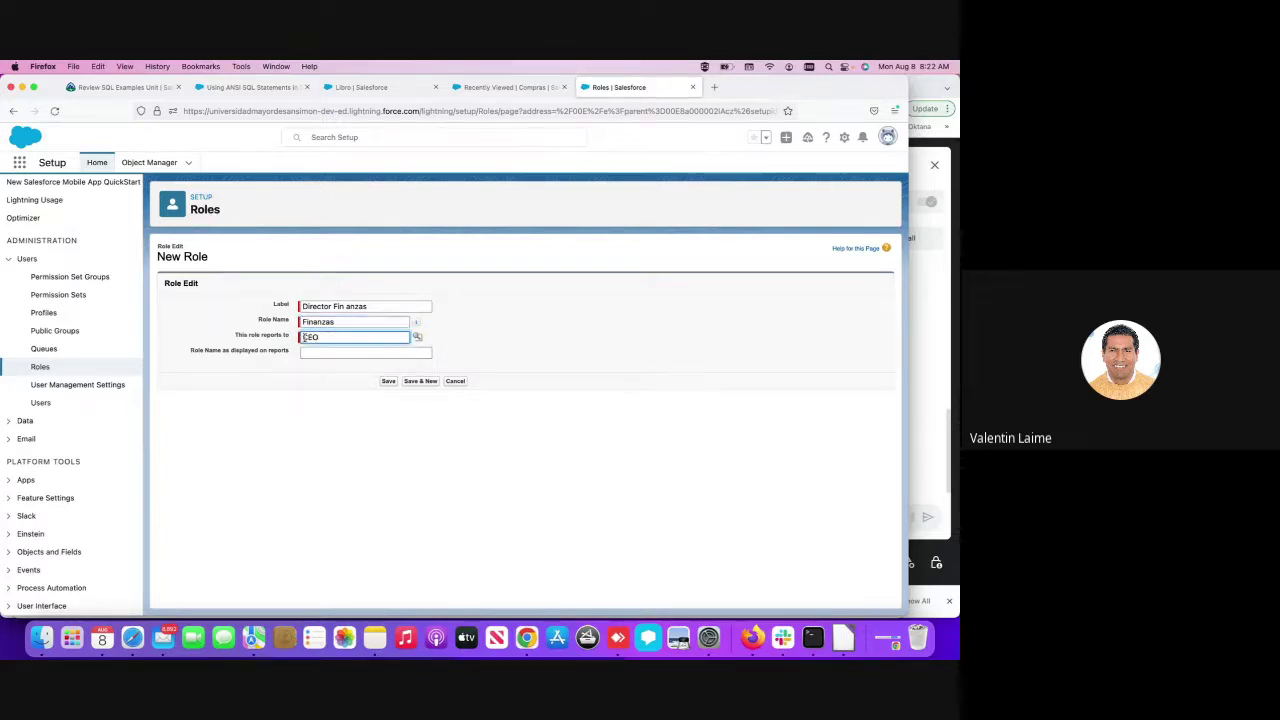
click(325, 353)
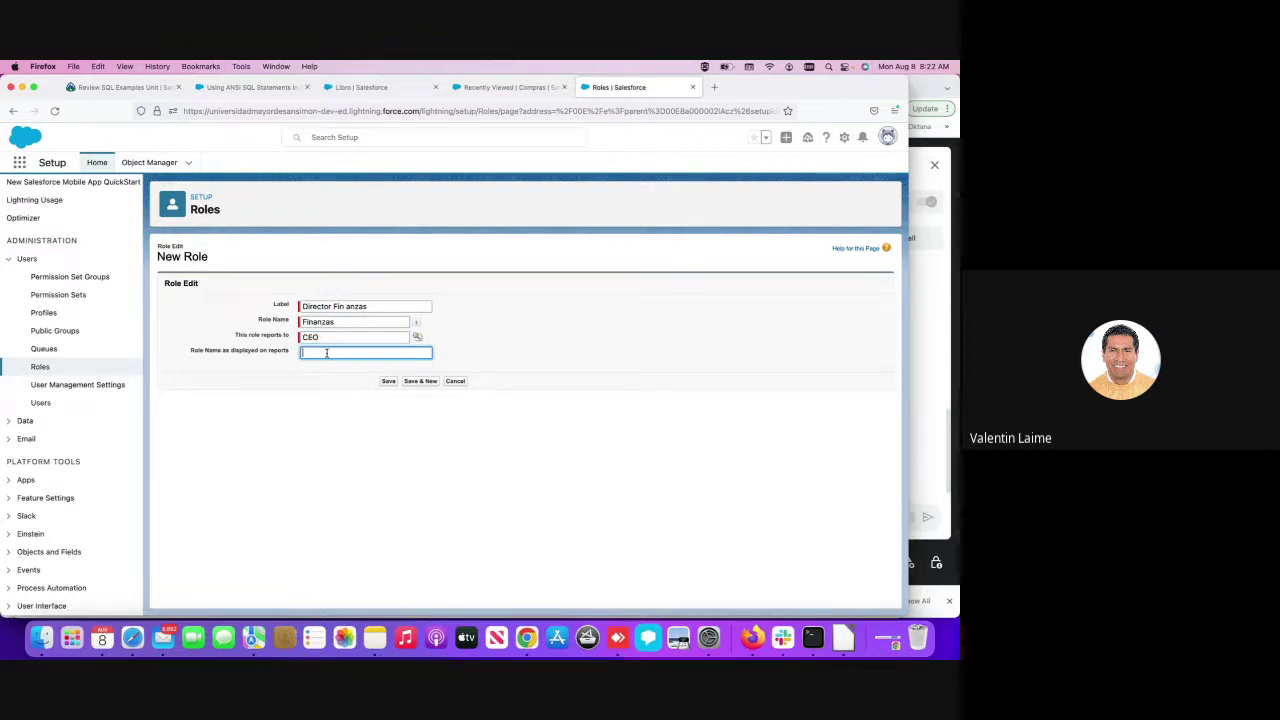
- Correct the role's label to "Director Finanzas", use the same text as the role name displayed on reports, and save the role
click(347, 306)
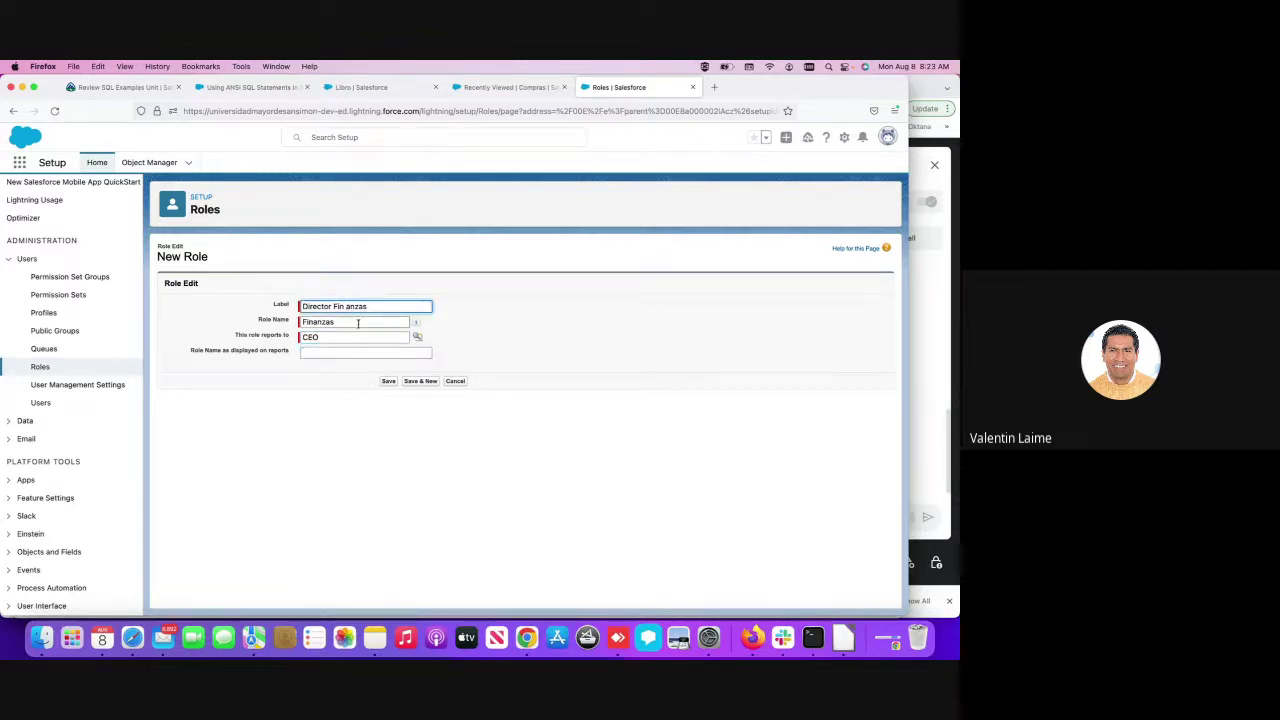
drag(371, 307, 265, 307)
key(super+c)
click(318, 352)
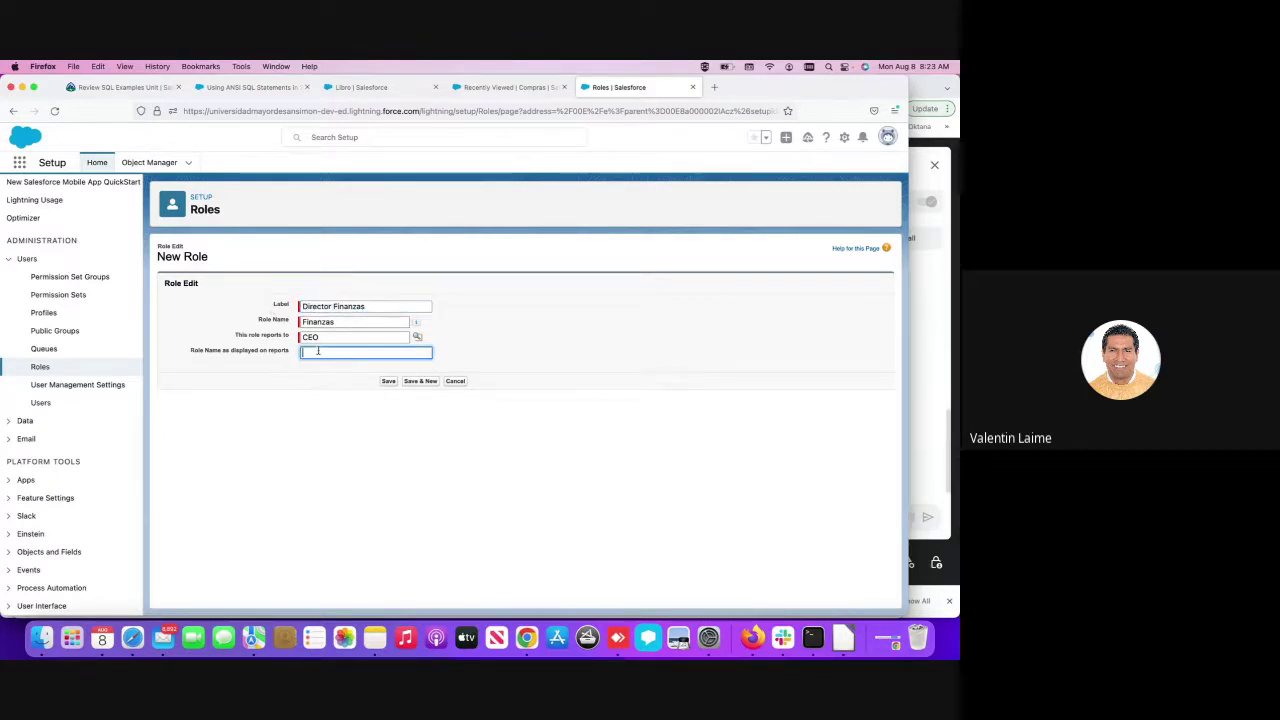
key(super+v)
click(387, 384)
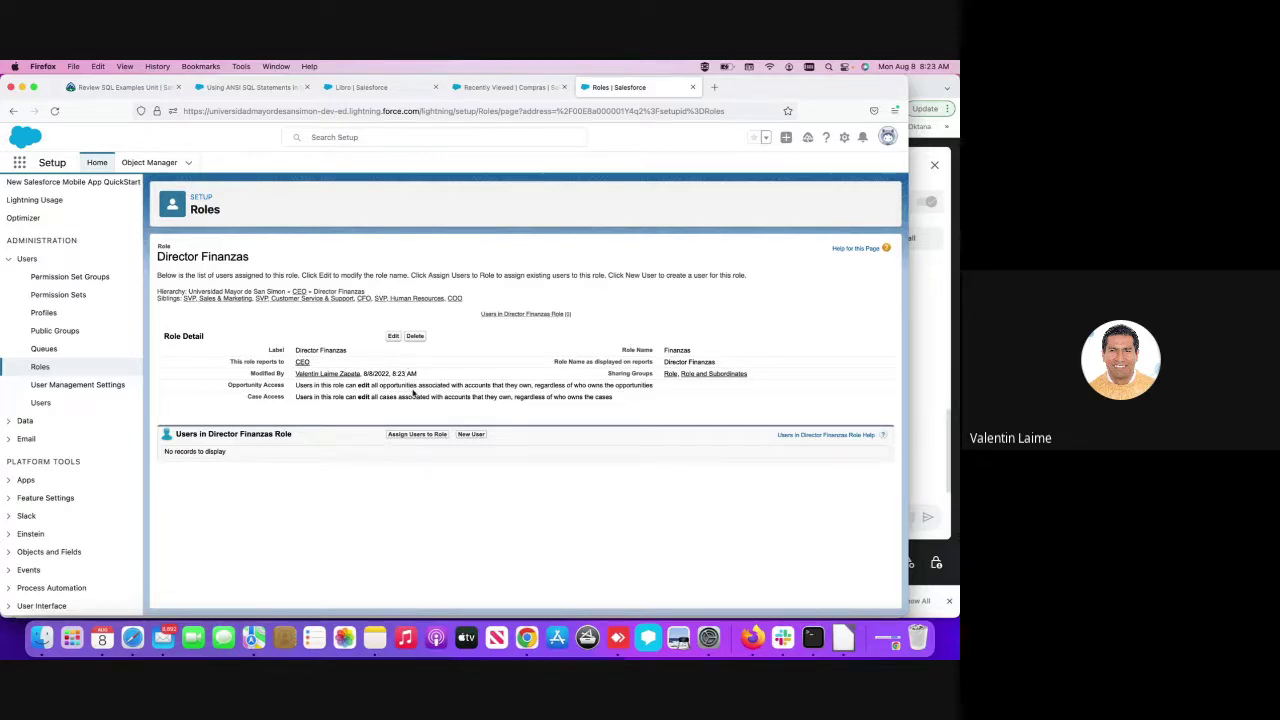
- Reopen the Roles page with the Company Size-based Sample, and expand the roles under CEO in the organization's hierarchy
click(41, 367)
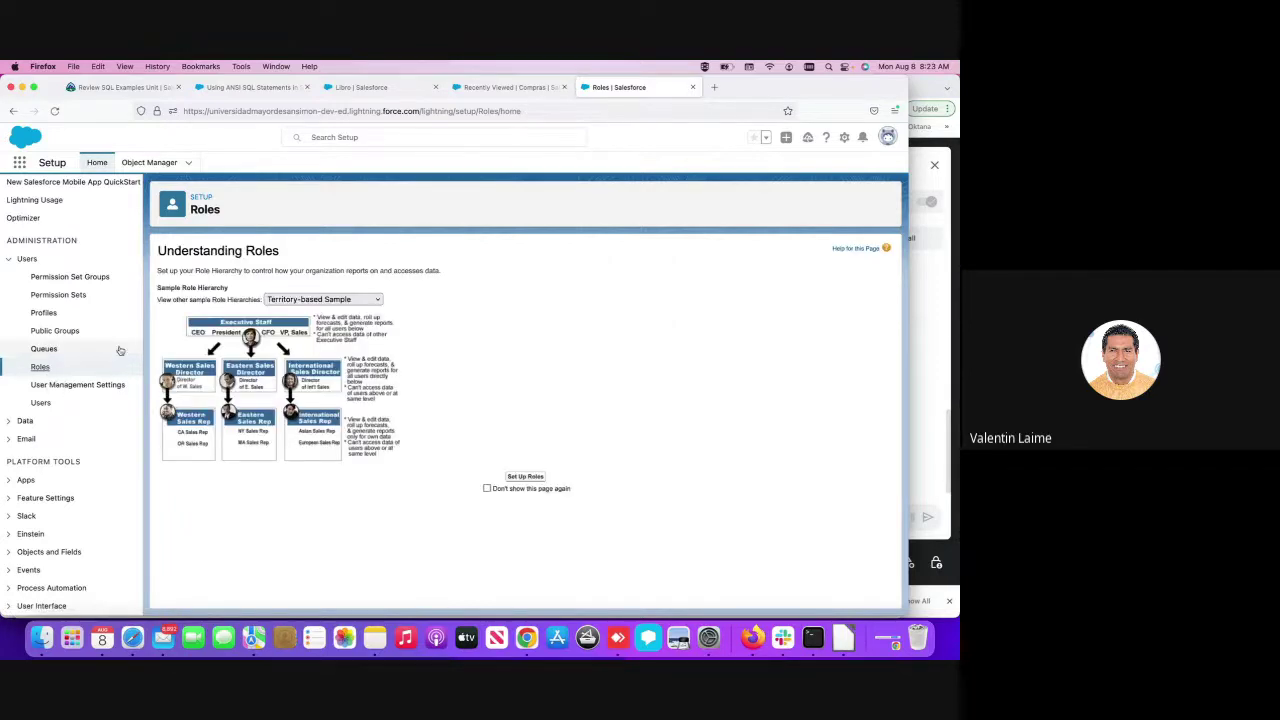
click(365, 300)
click(360, 304)
click(359, 302)
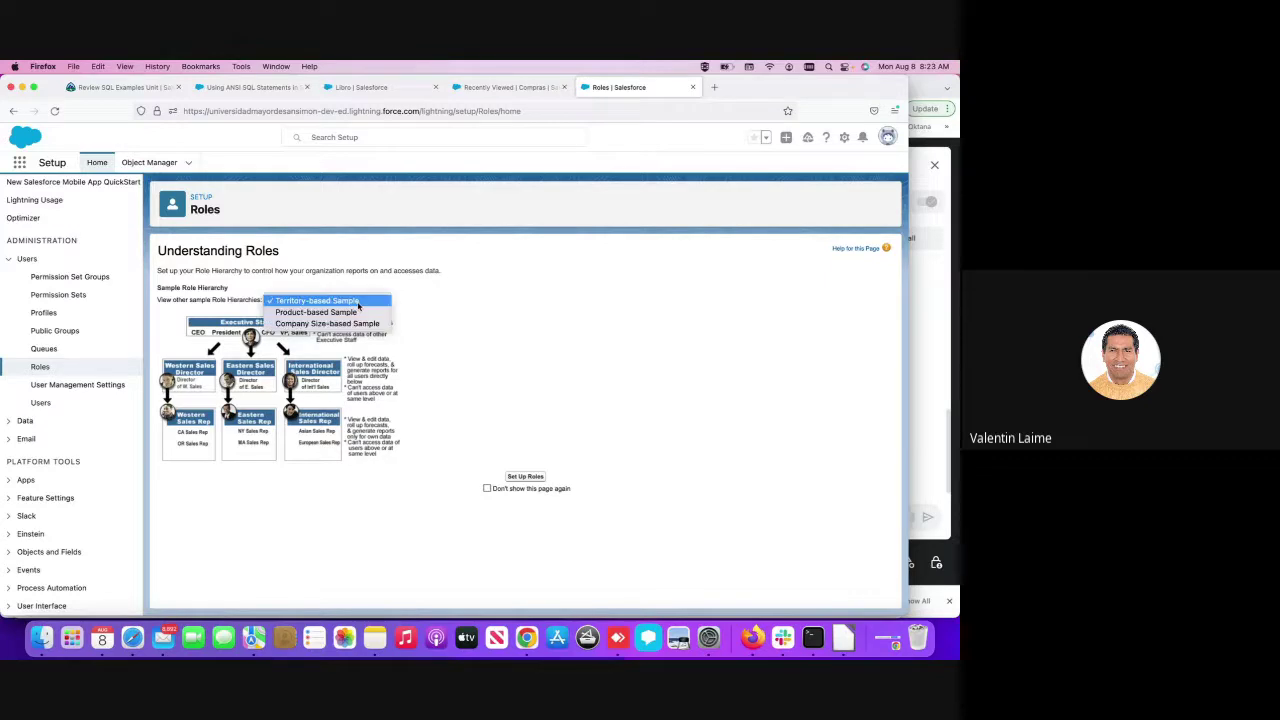
click(350, 330)
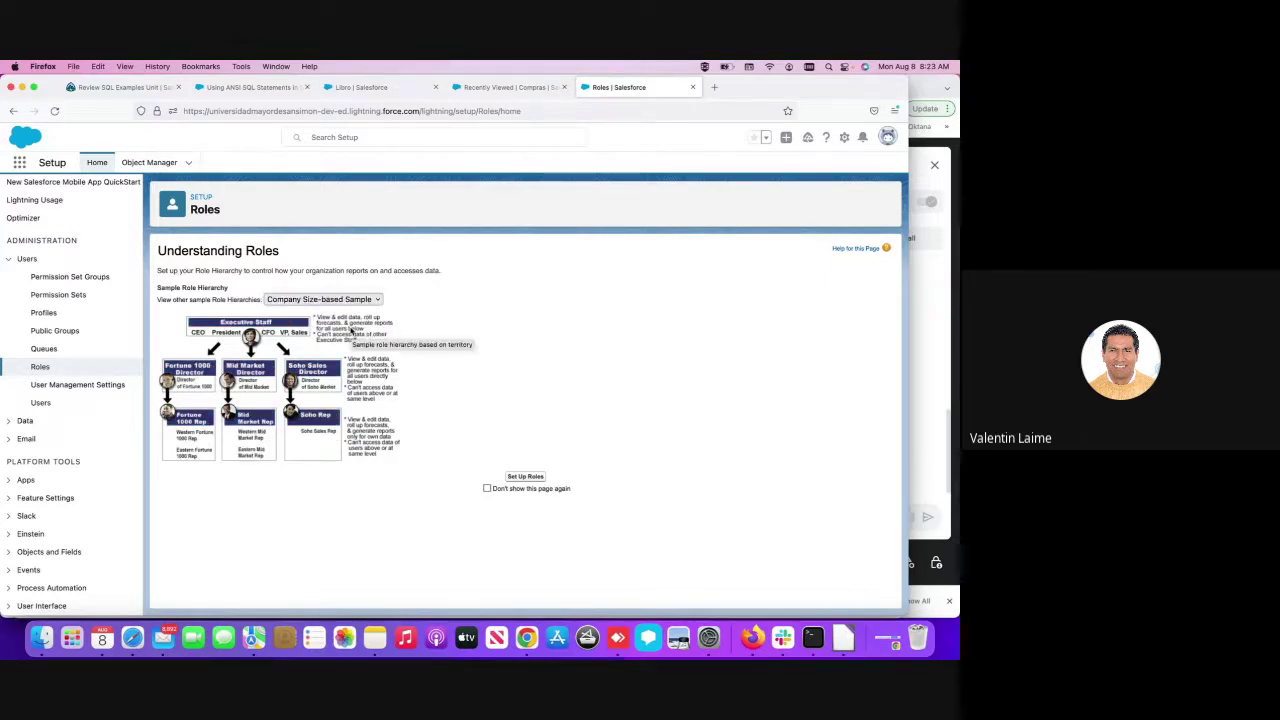
click(526, 477)
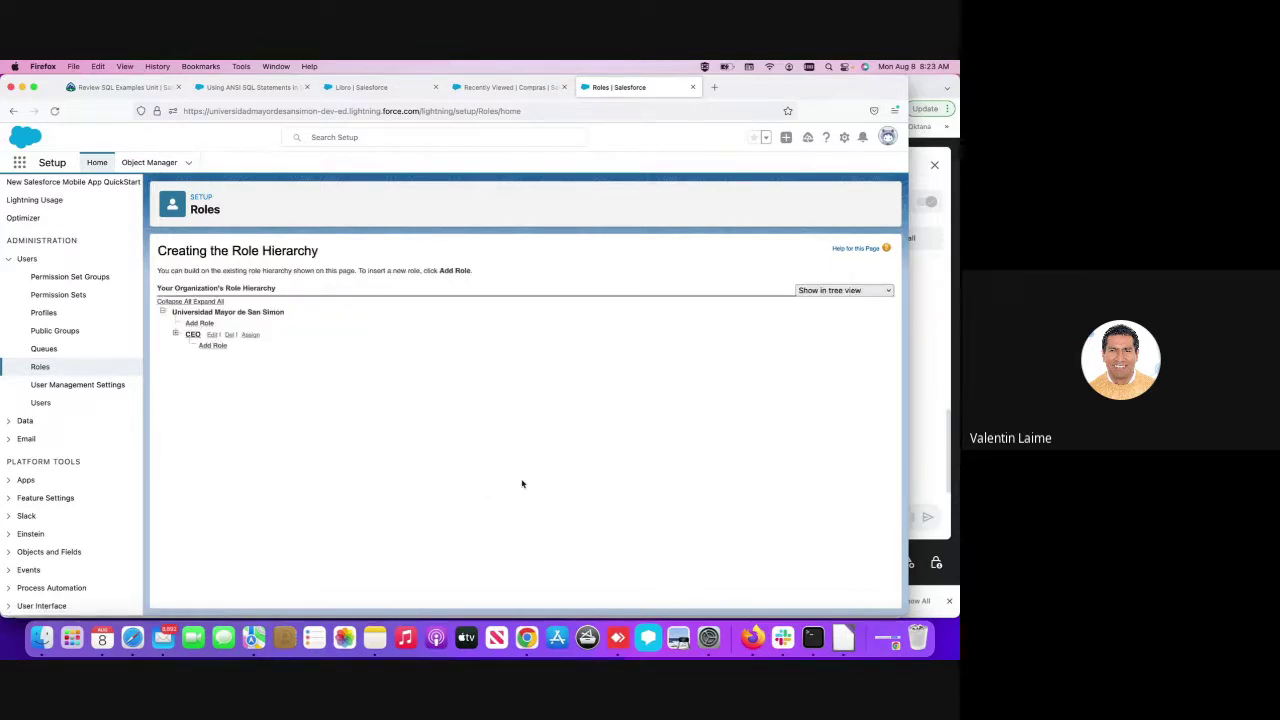
click(176, 335)
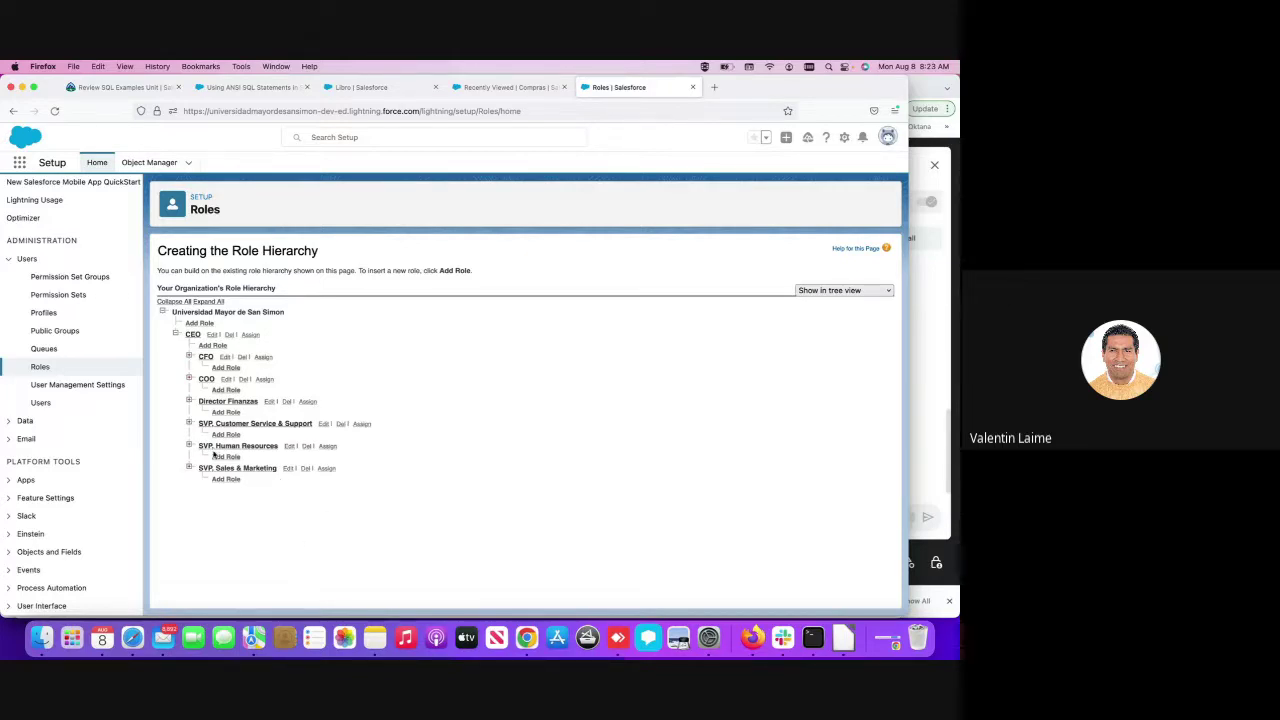
- Open the Profiles setup page and look through the list of existing profiles and their user licenses
click(40, 367)
scroll(48, 316, up, 1)
click(48, 316)
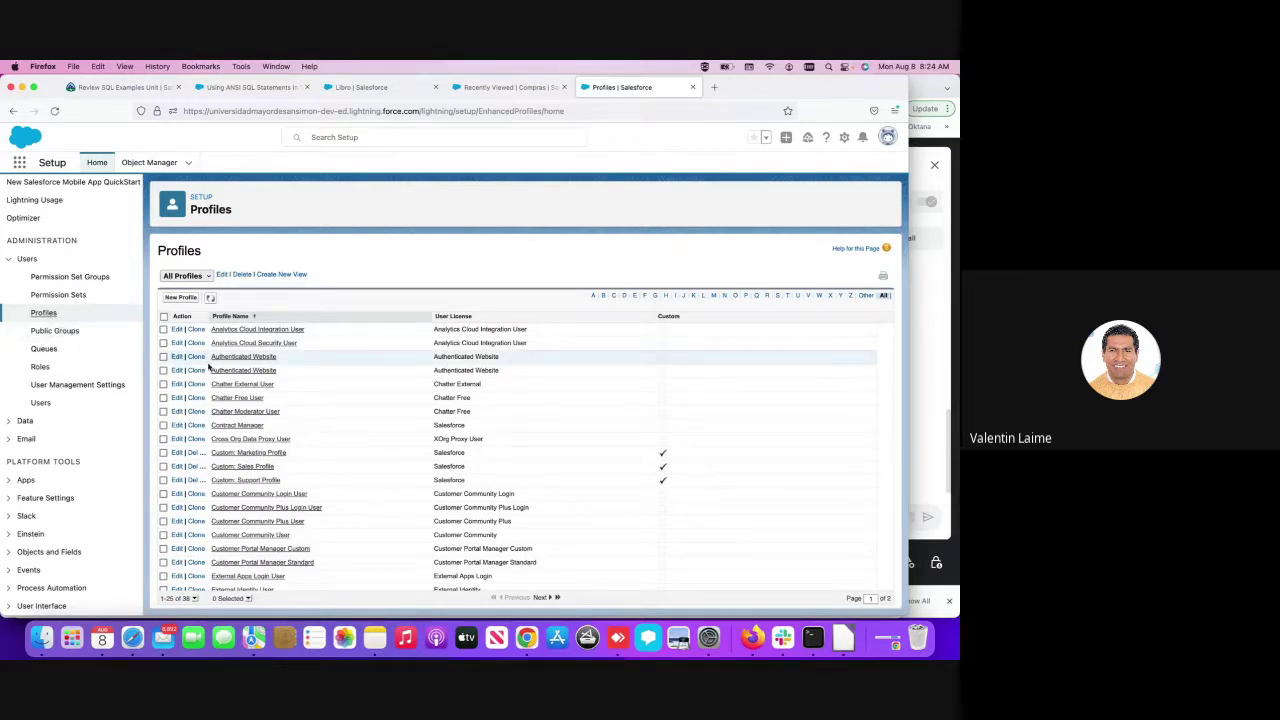
scroll(216, 370, down, 3)
scroll(216, 371, up, 3)
scroll(216, 370, down, 1)
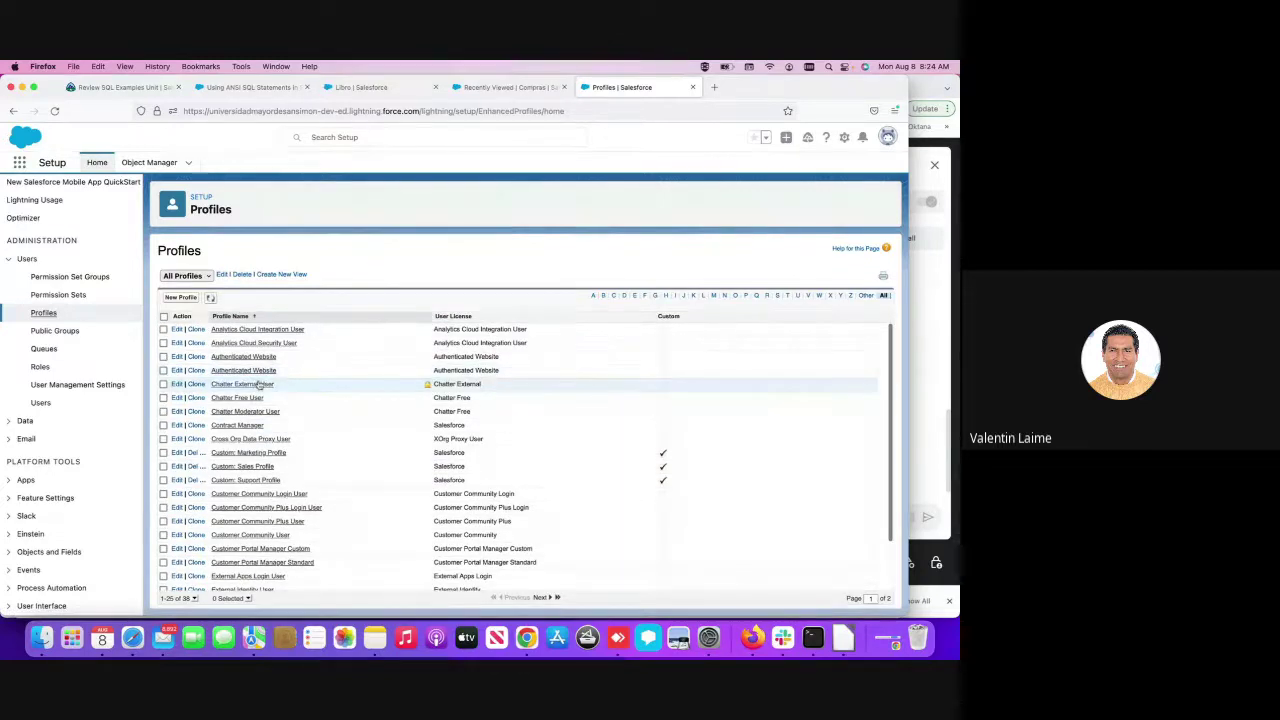
scroll(305, 386, down, 3)
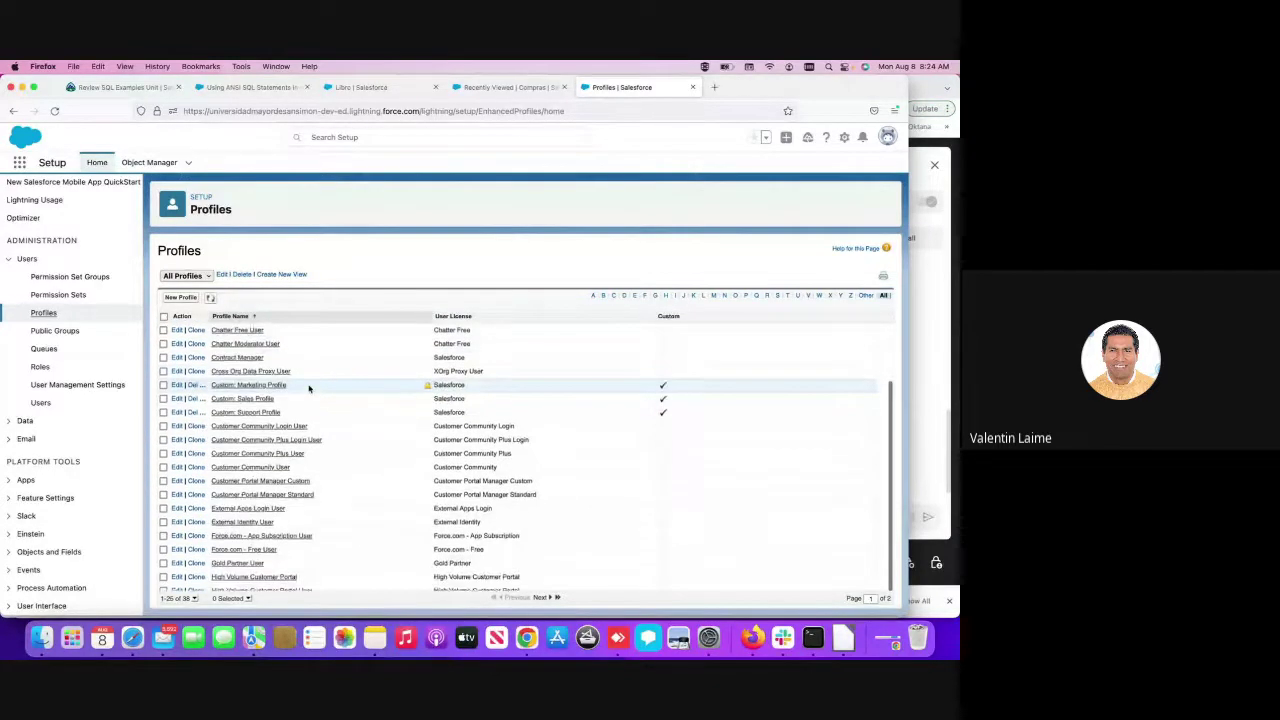
scroll(309, 386, up, 3)
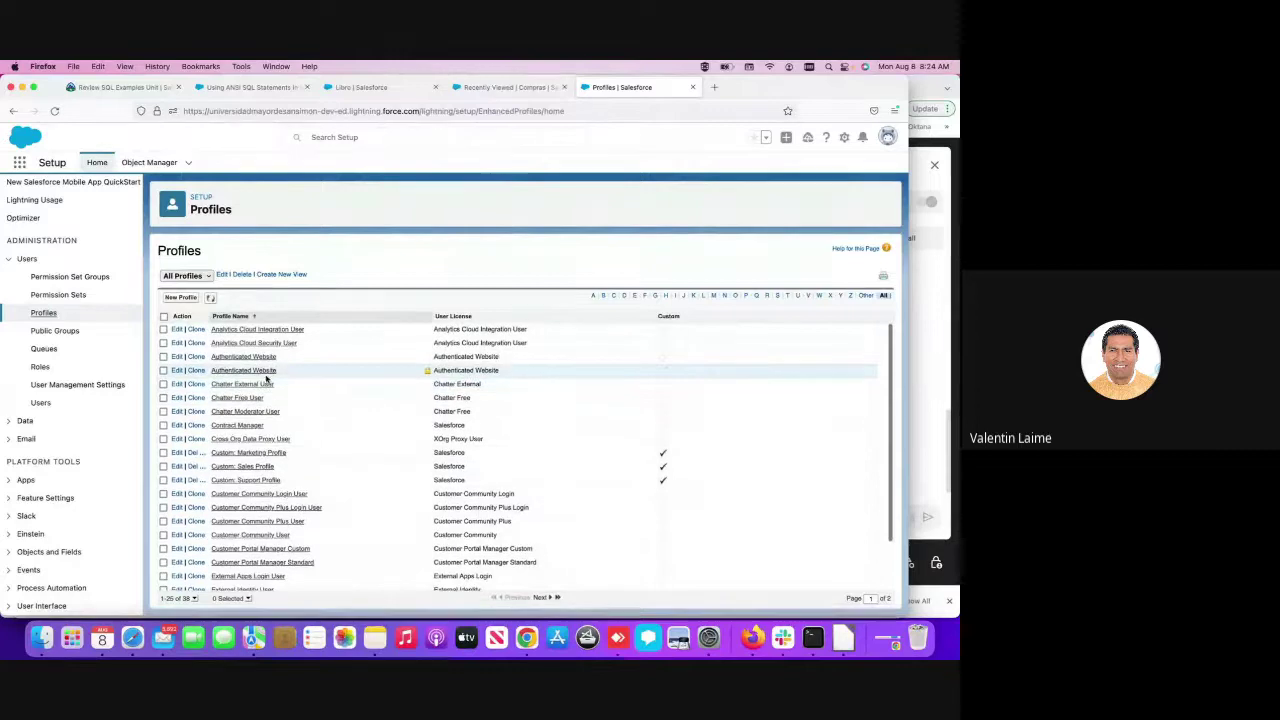
- Start a new profile and choose Custom: Sales Profile as the existing profile to clone from
click(178, 299)
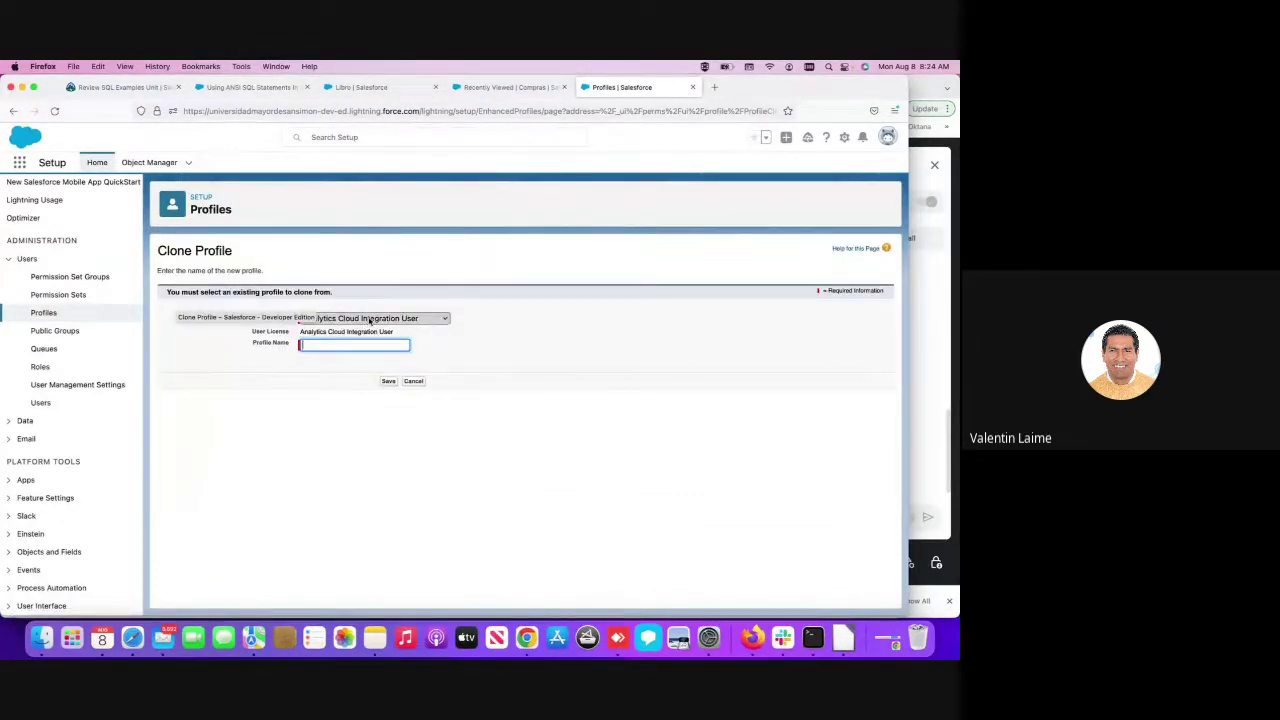
click(369, 319)
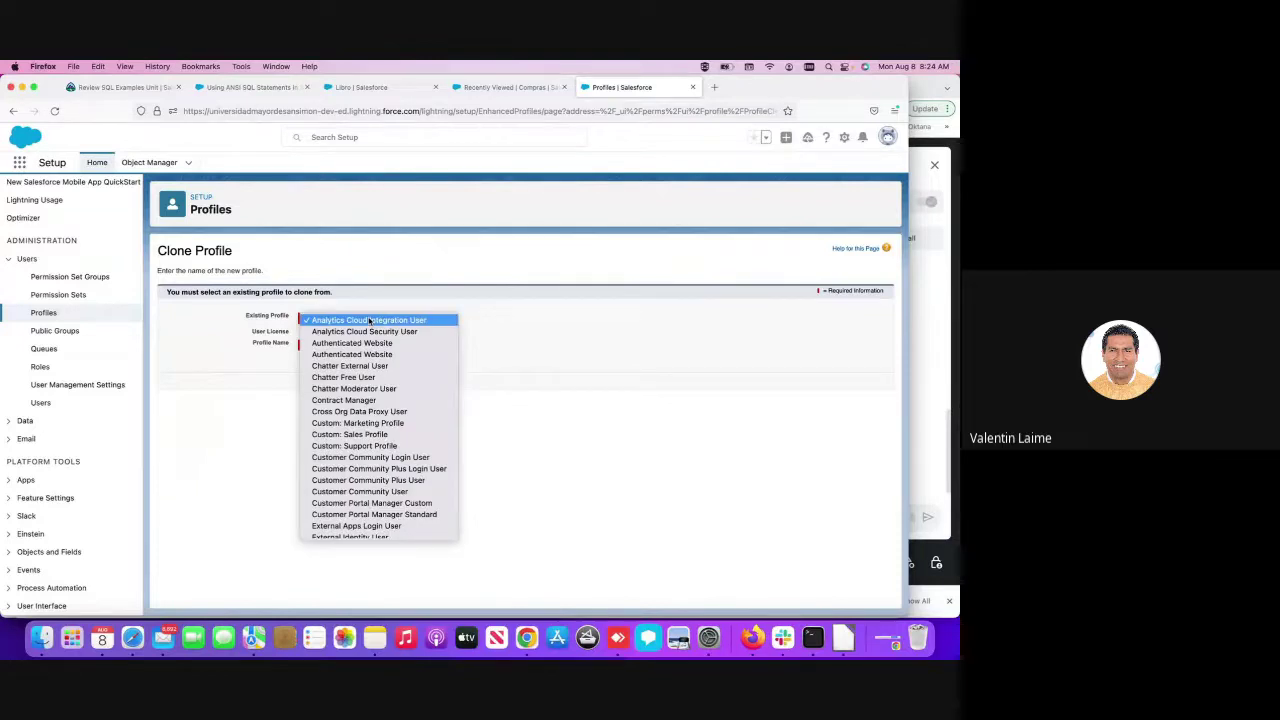
click(231, 336)
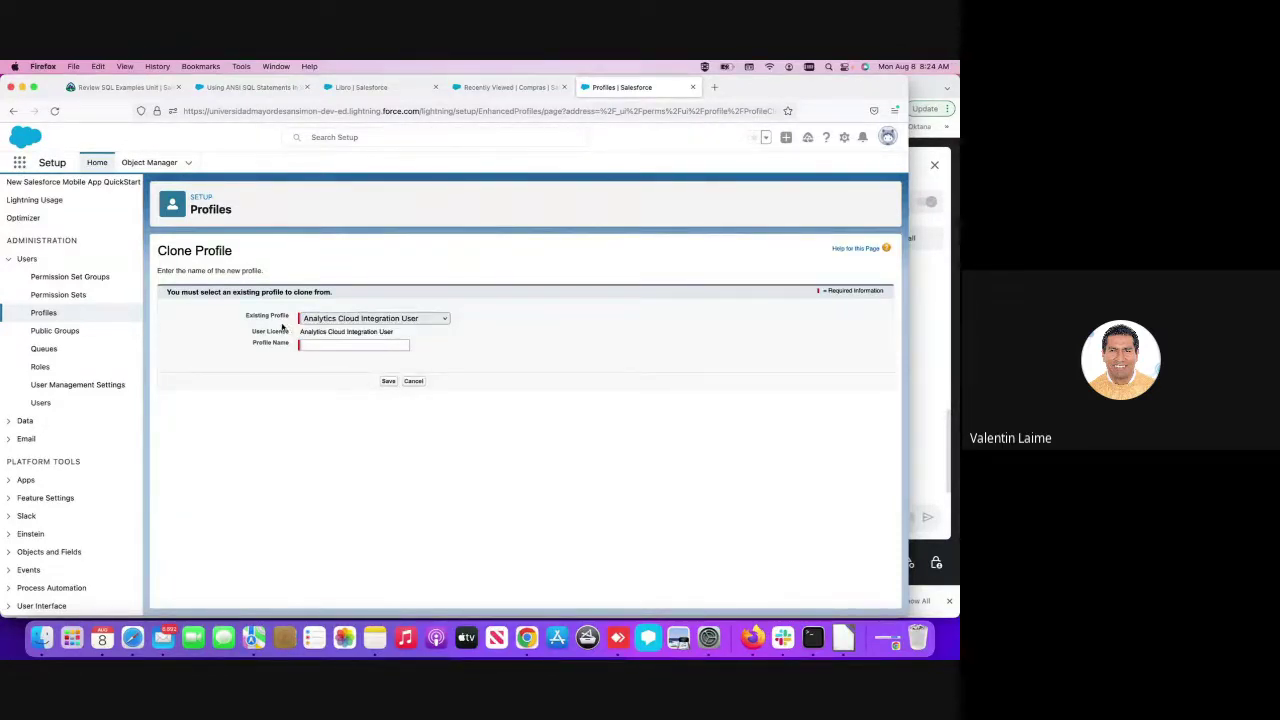
click(326, 322)
click(326, 322)
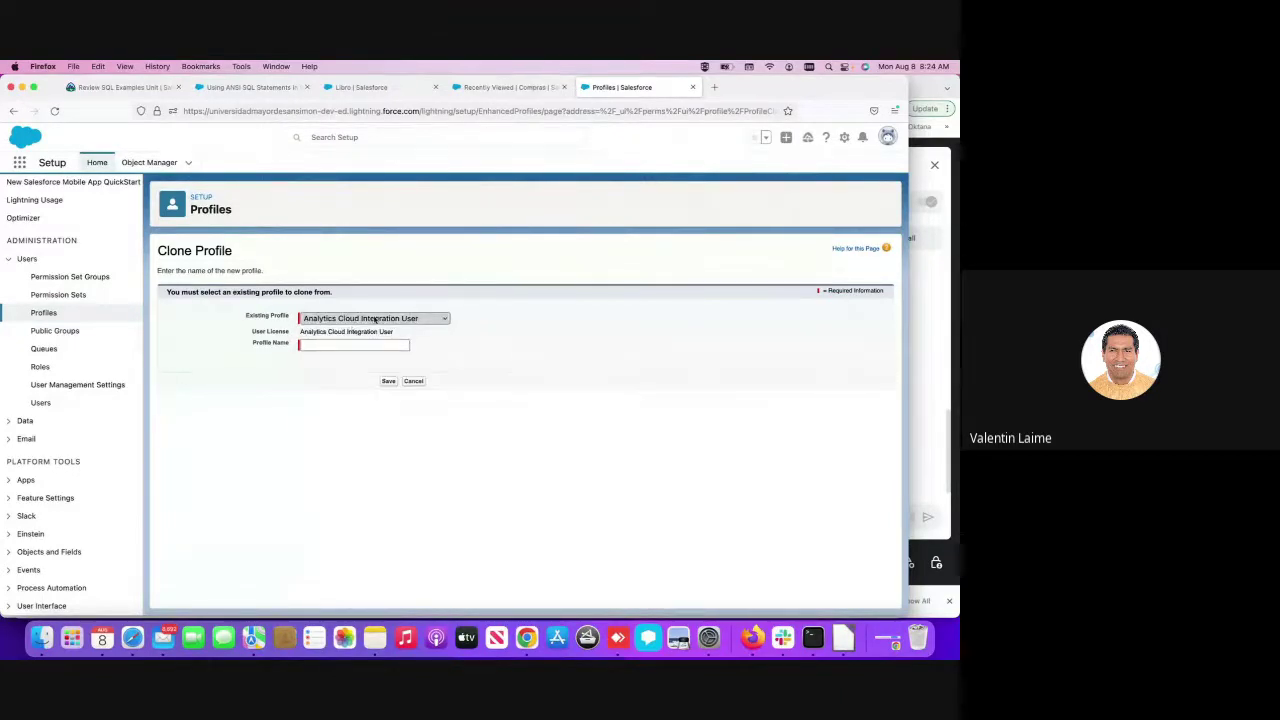
click(330, 320)
click(350, 434)
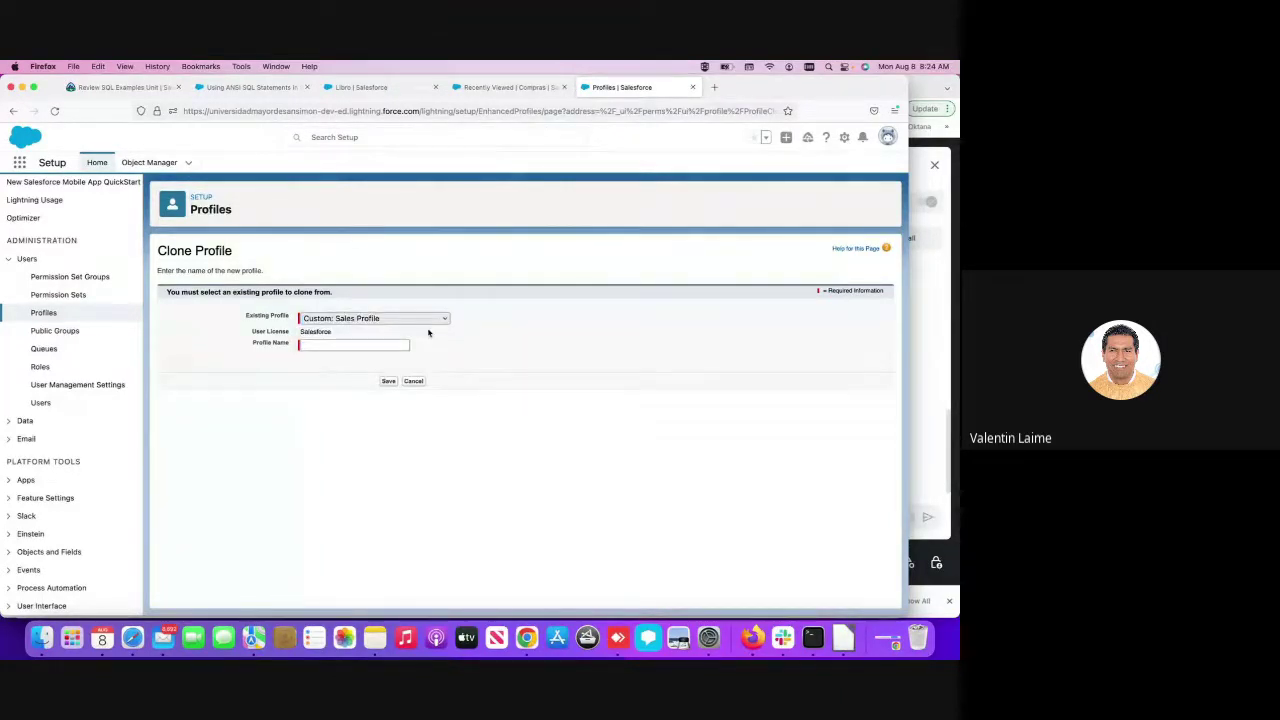
- Change the existing profile to clone from to System Administrator
click(430, 320)
click(430, 322)
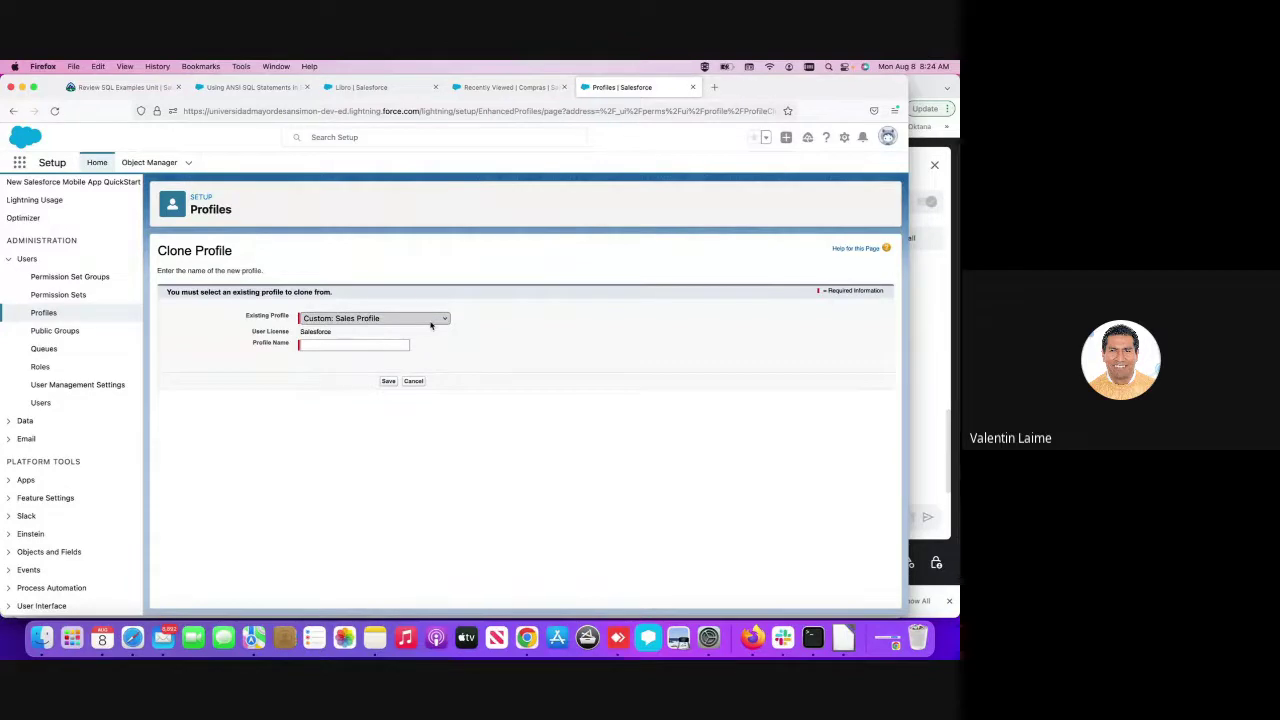
click(424, 320)
click(424, 322)
click(424, 320)
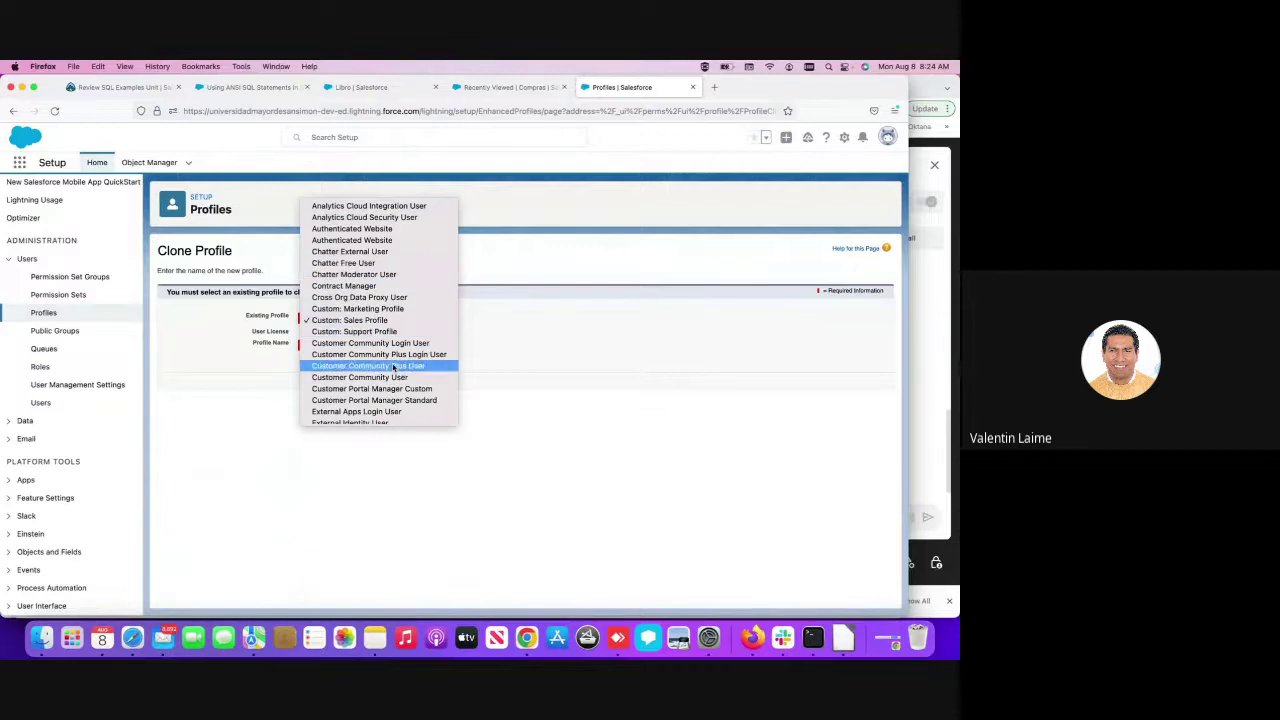
scroll(393, 368, down, 5)
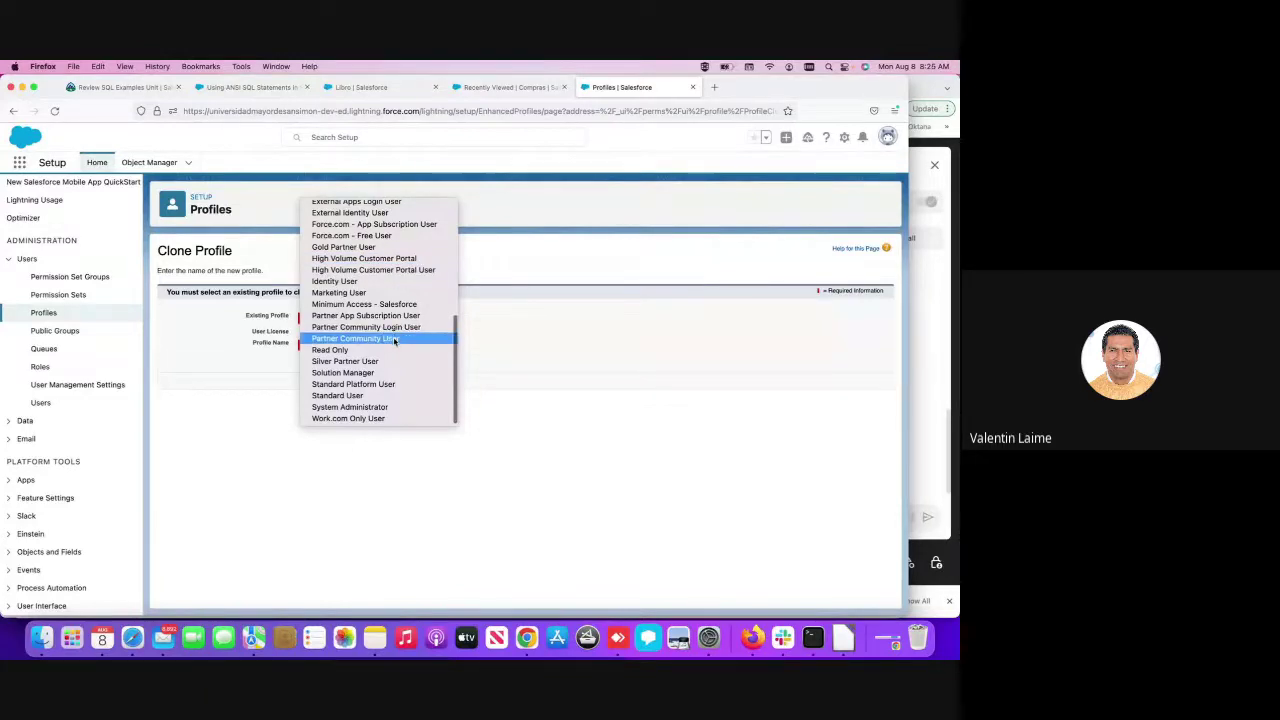
click(386, 407)
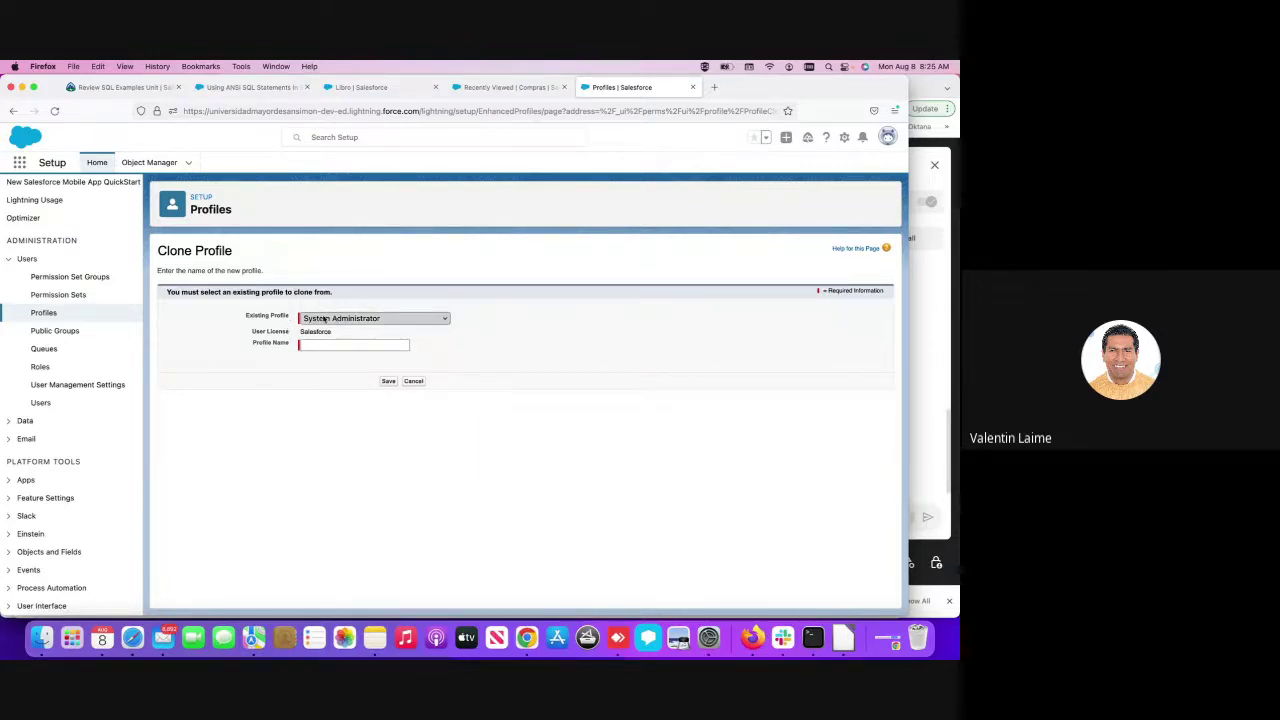
- Name the cloned profile "MiDeveloper" and save it
click(346, 345)
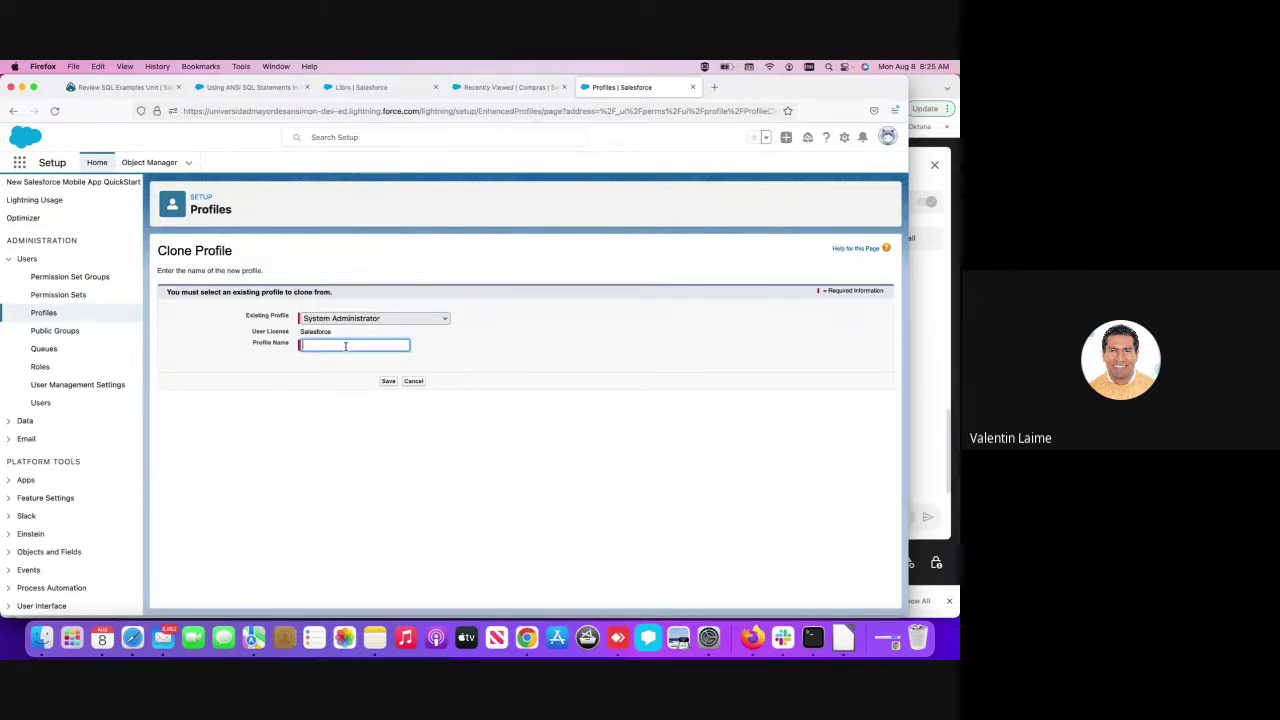
text(D)
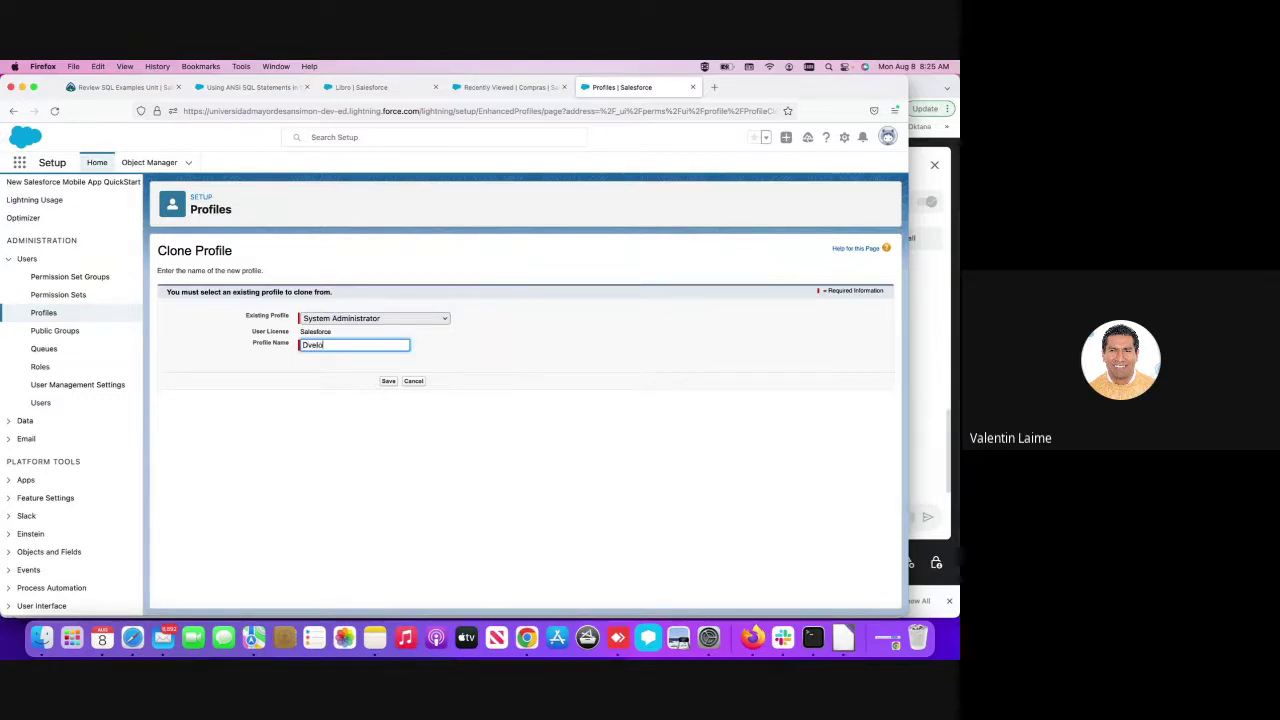
key(BackSpace)
text(MiDevelp)
key(BackSpace)
click(388, 381)
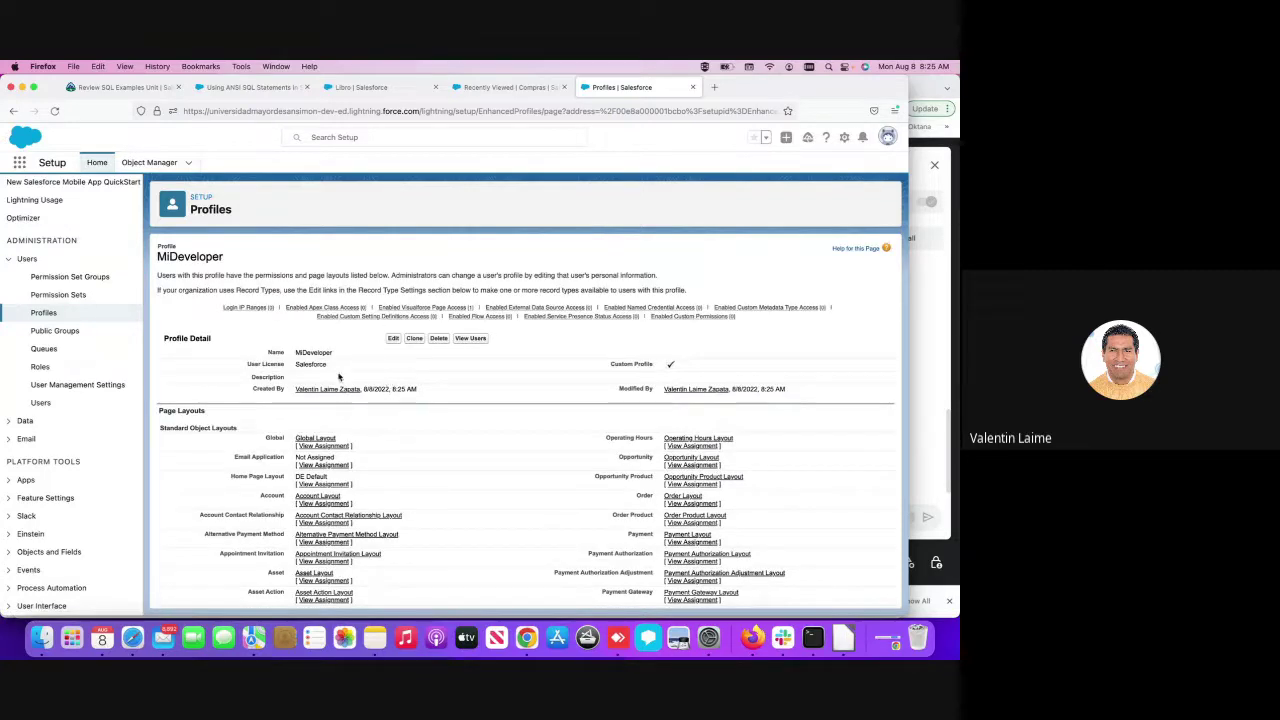
- Open the MiDeveloper profile for editing and bring up its Custom App Settings
drag(294, 352, 337, 355)
click(394, 339)
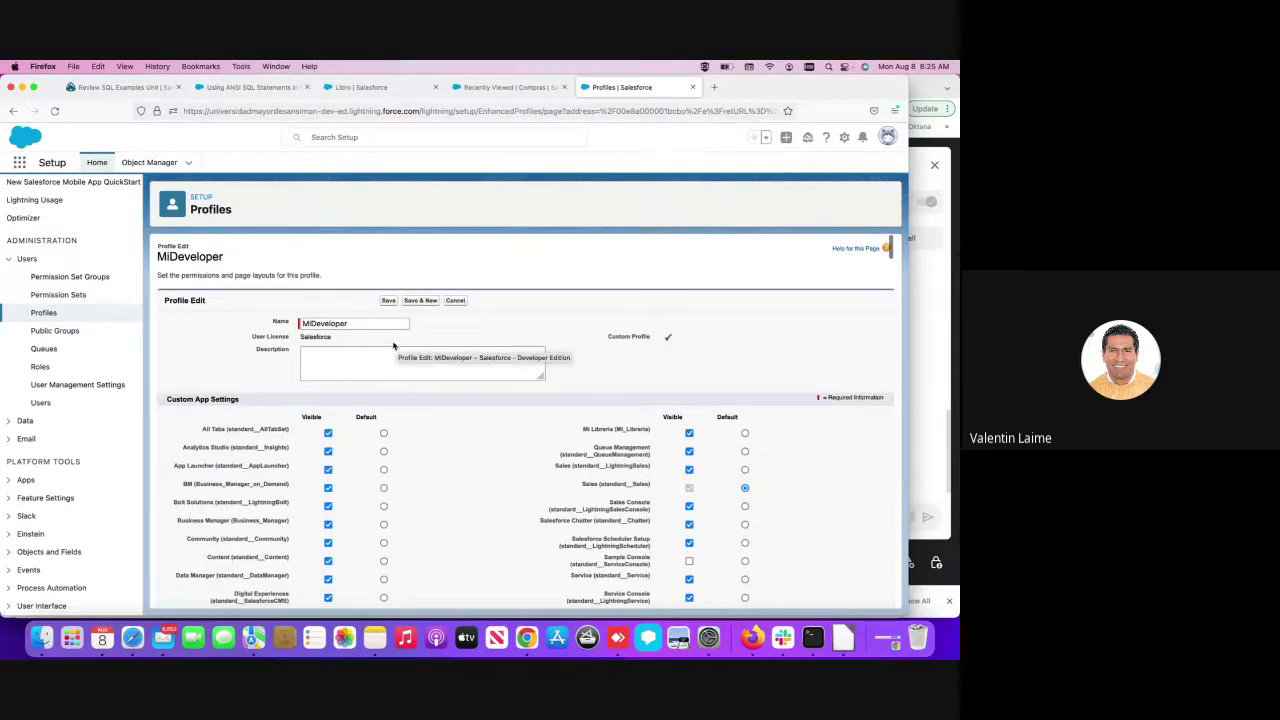
scroll(353, 385, down, 5)
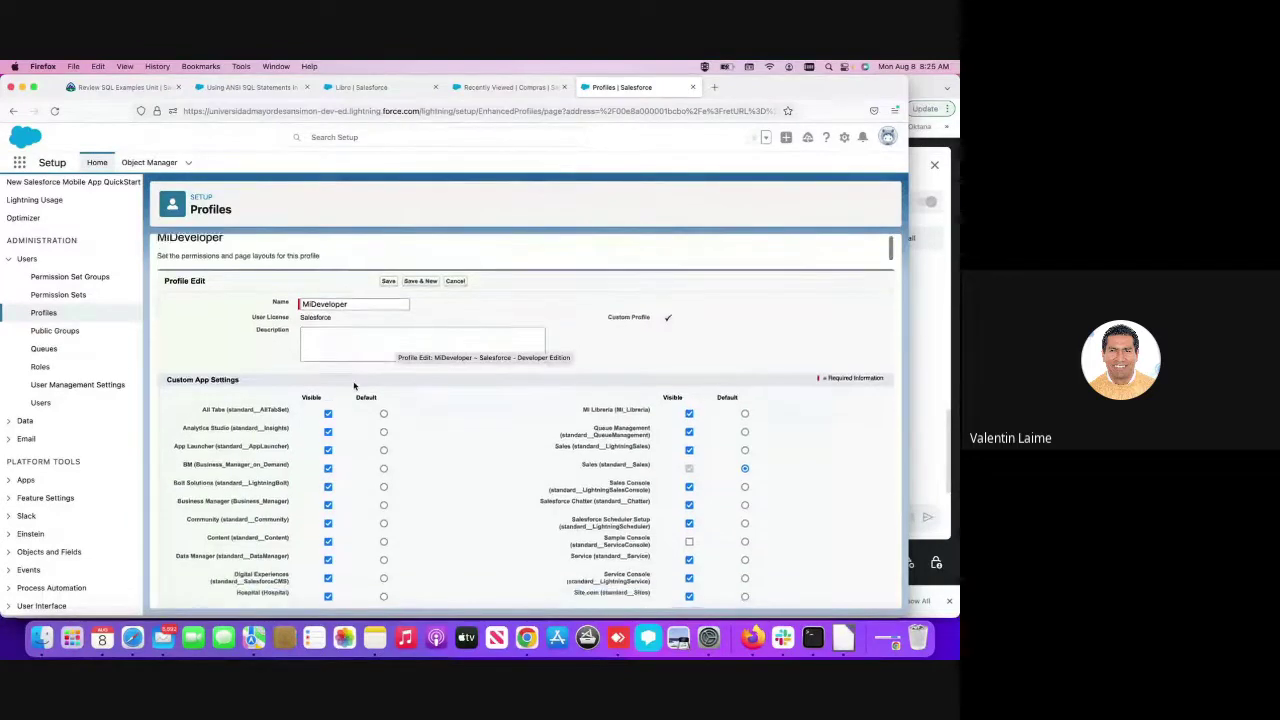
- Look through the profile's tab settings, administrative permissions and general user permissions
scroll(353, 385, down, 10)
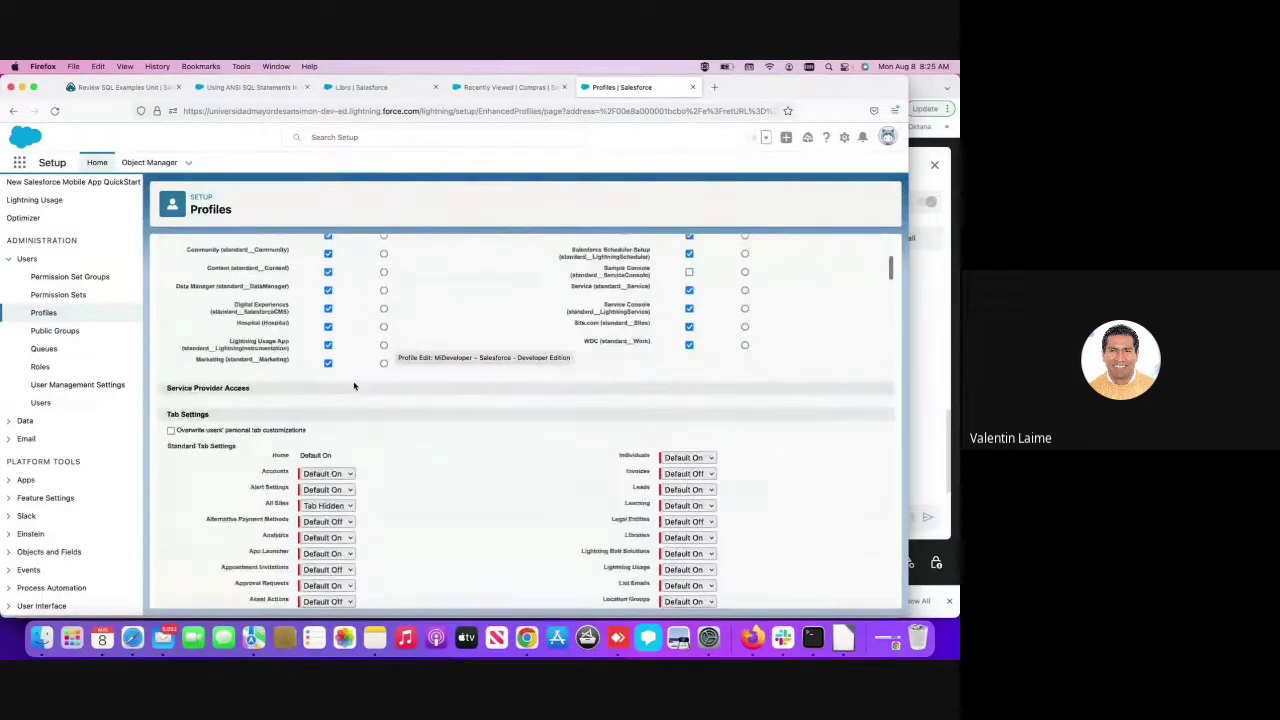
scroll(353, 385, down, 10)
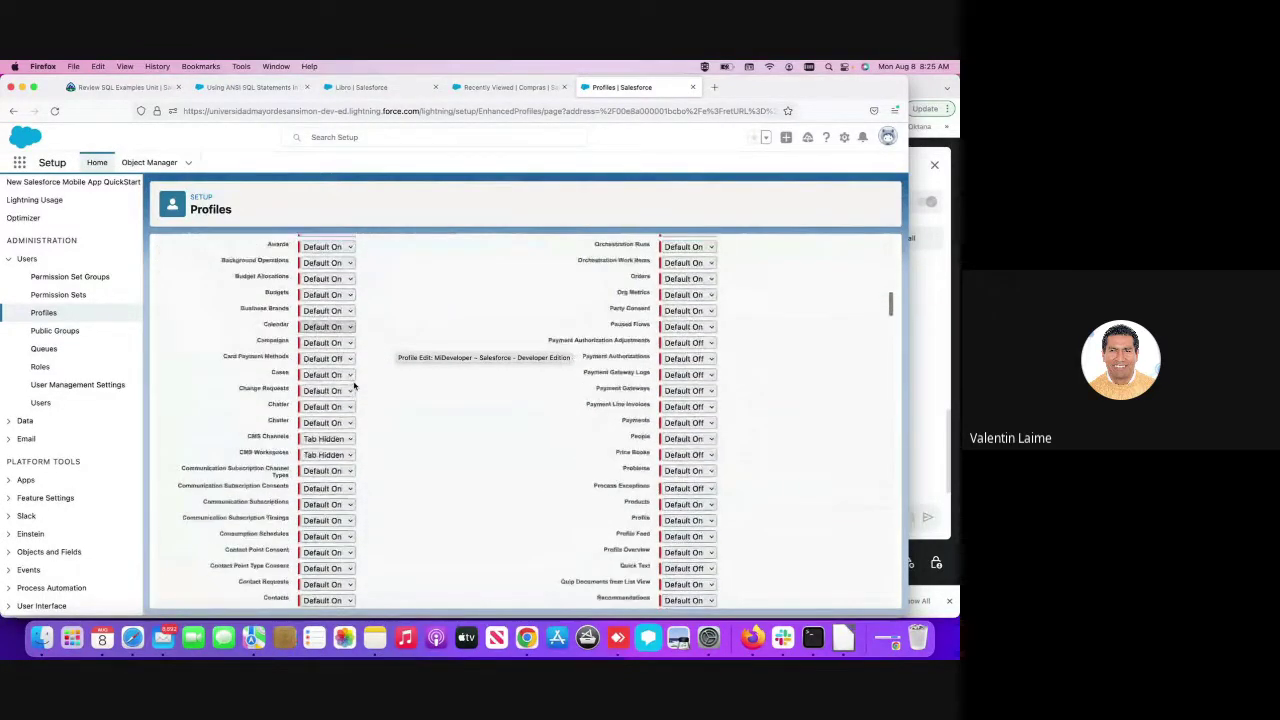
scroll(353, 385, down, 10)
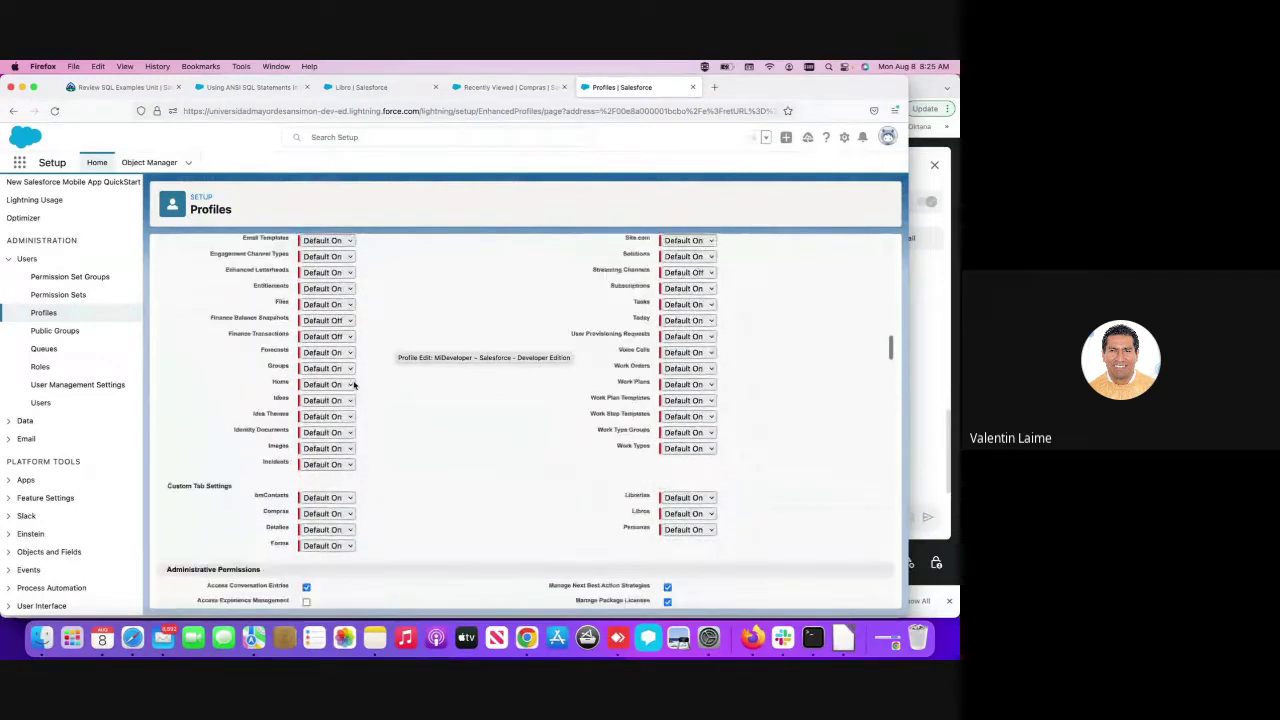
scroll(353, 385, down, 3)
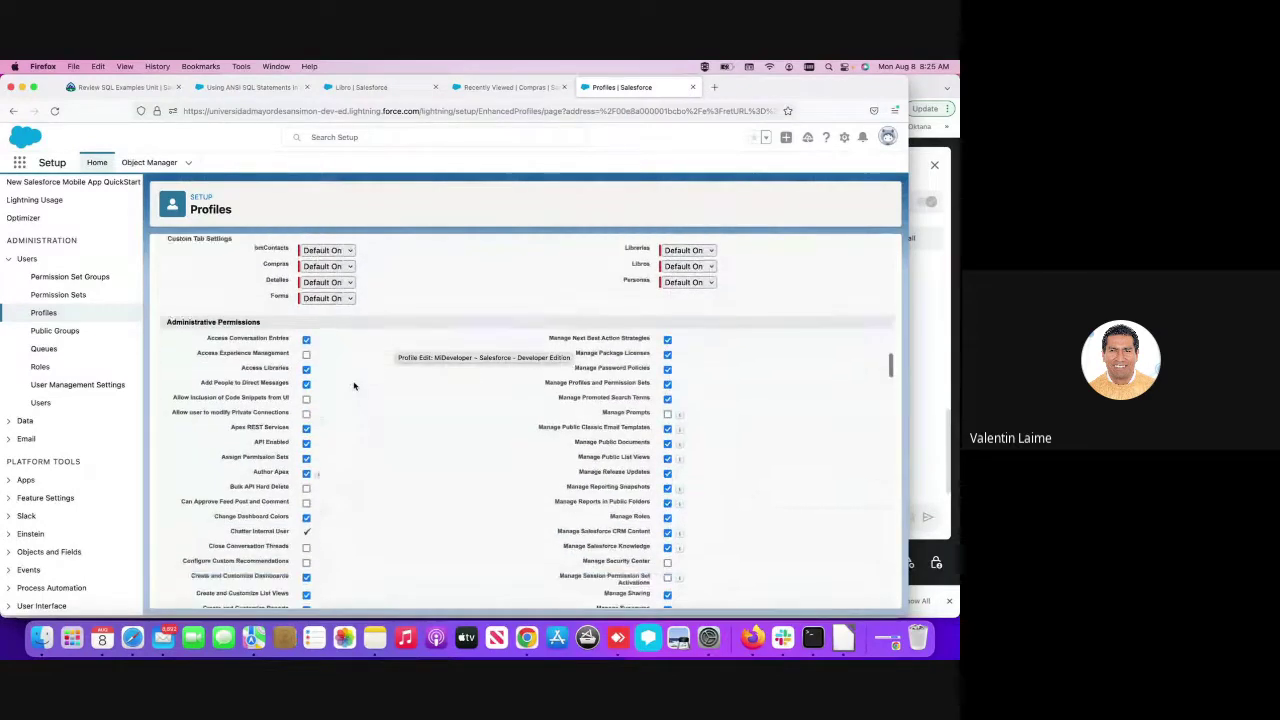
scroll(353, 385, down, 10)
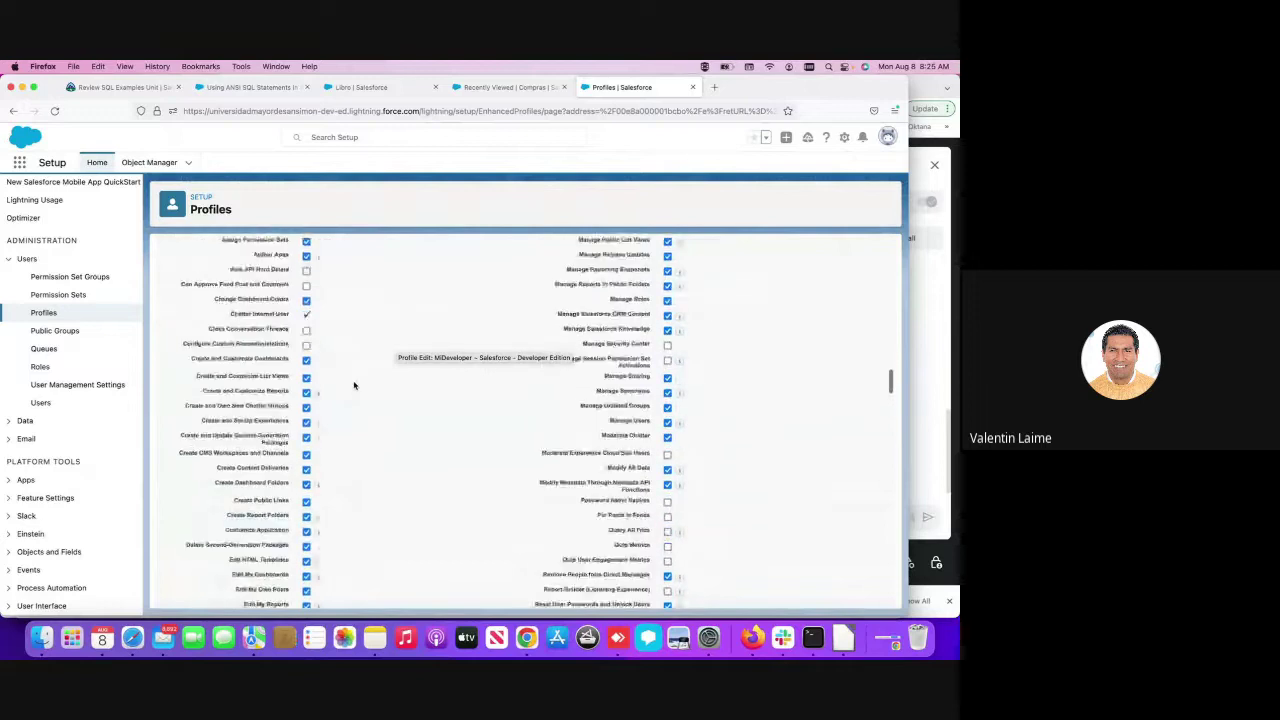
scroll(353, 385, down, 8)
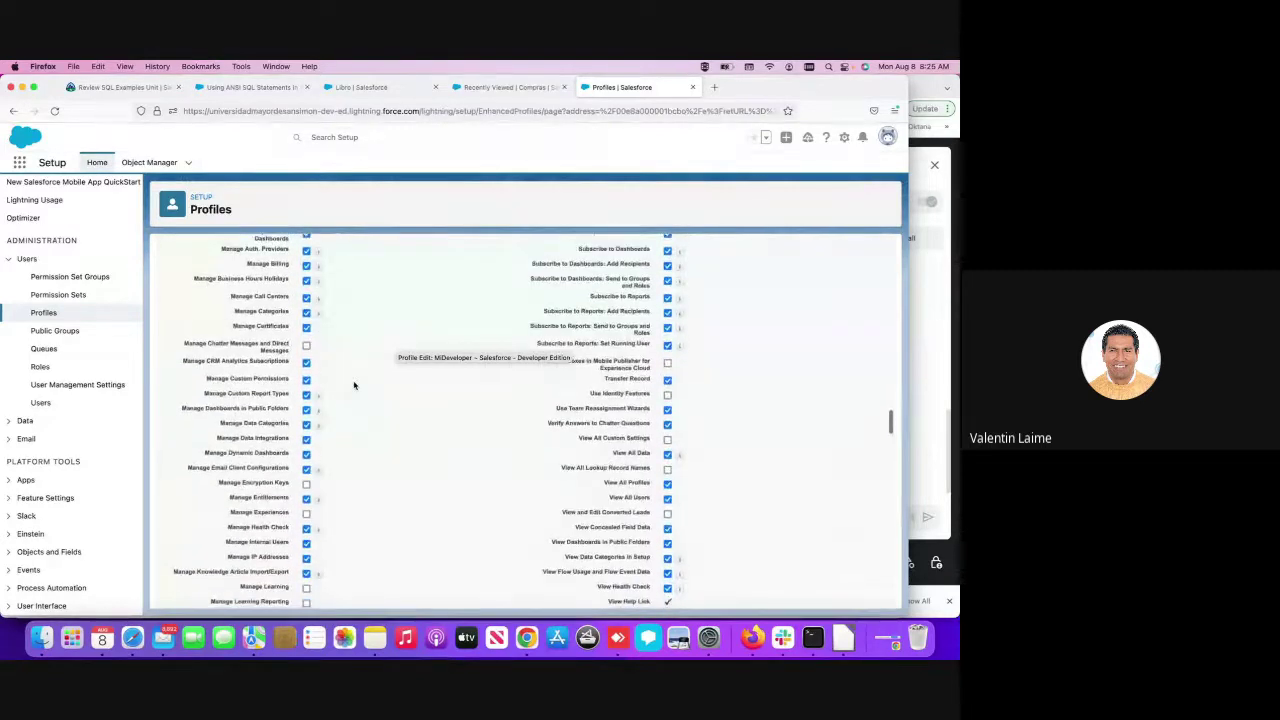
scroll(353, 385, down, 6)
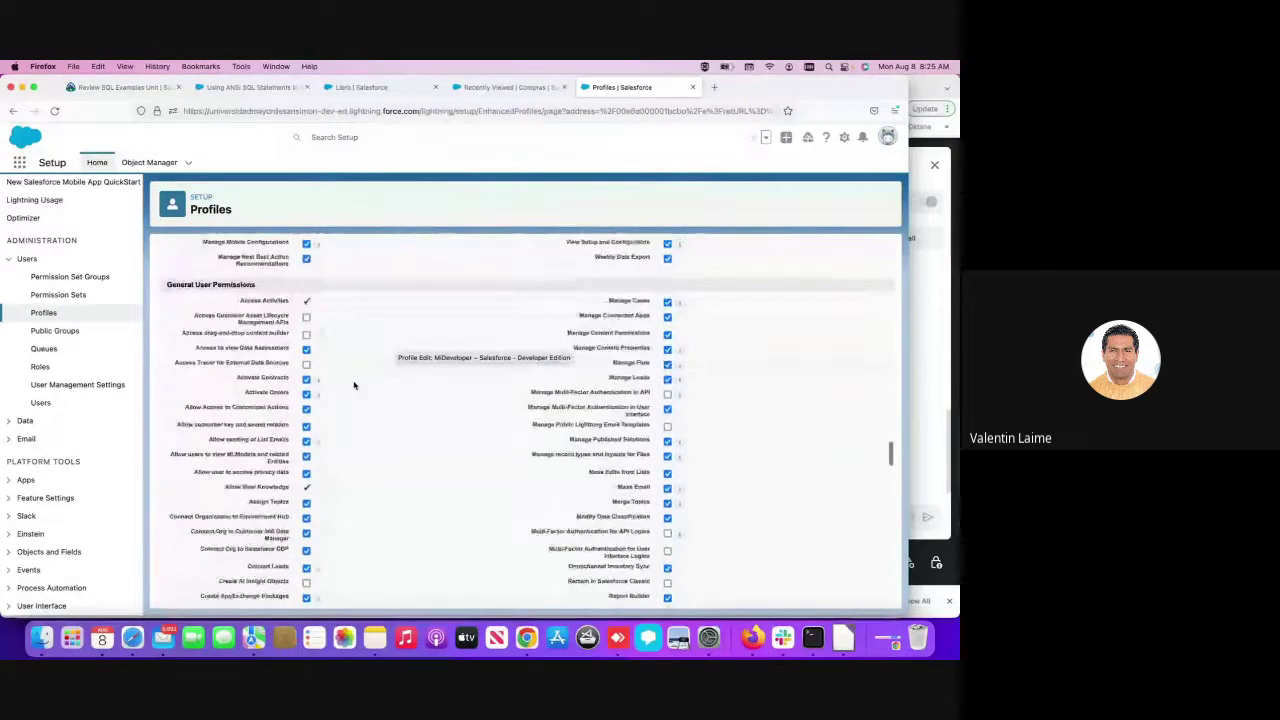
scroll(353, 385, down, 6)
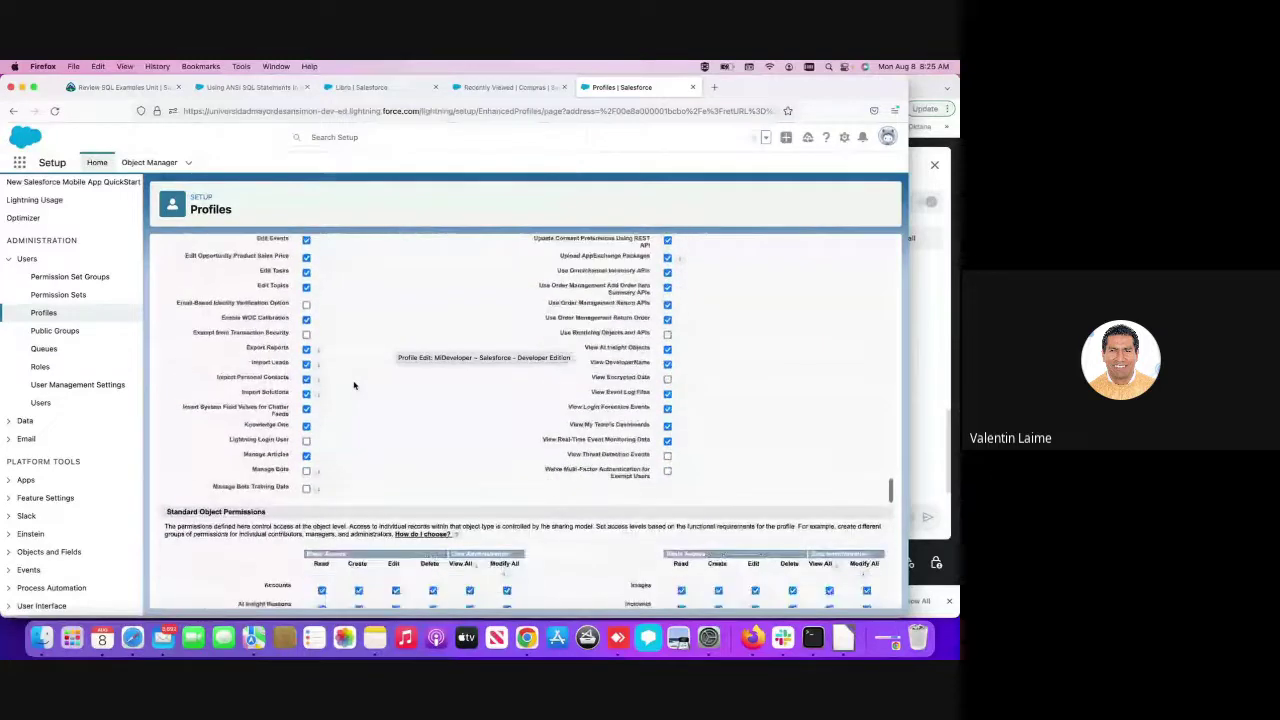
- Examine the read, create, edit and delete access under Standard Object Permissions, down to the custom objects
scroll(353, 385, down, 2)
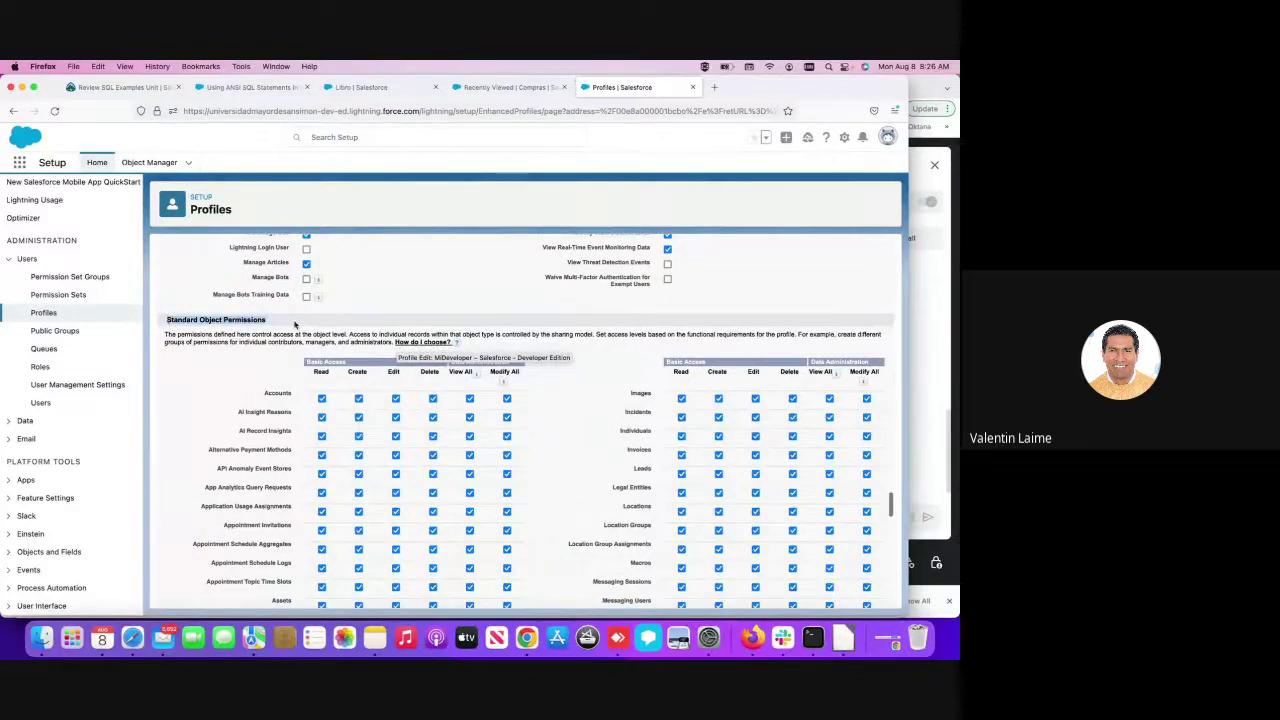
scroll(316, 407, down, 10)
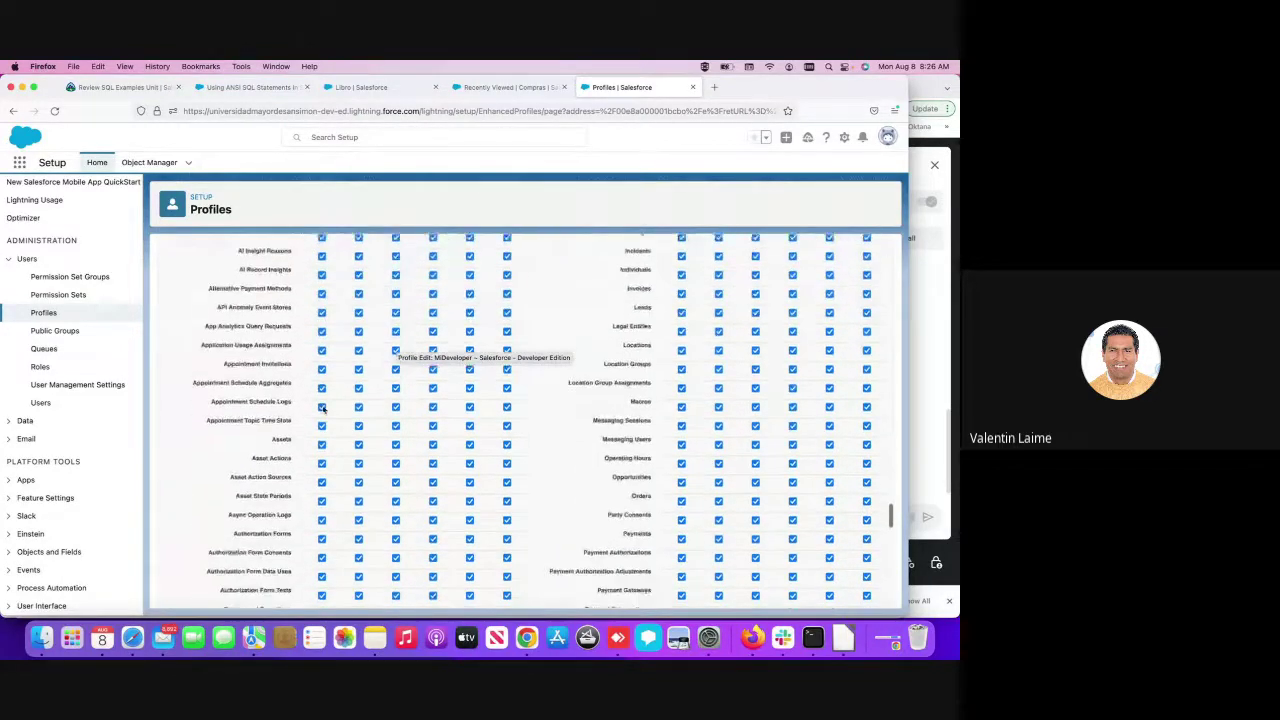
scroll(321, 410, down, 5)
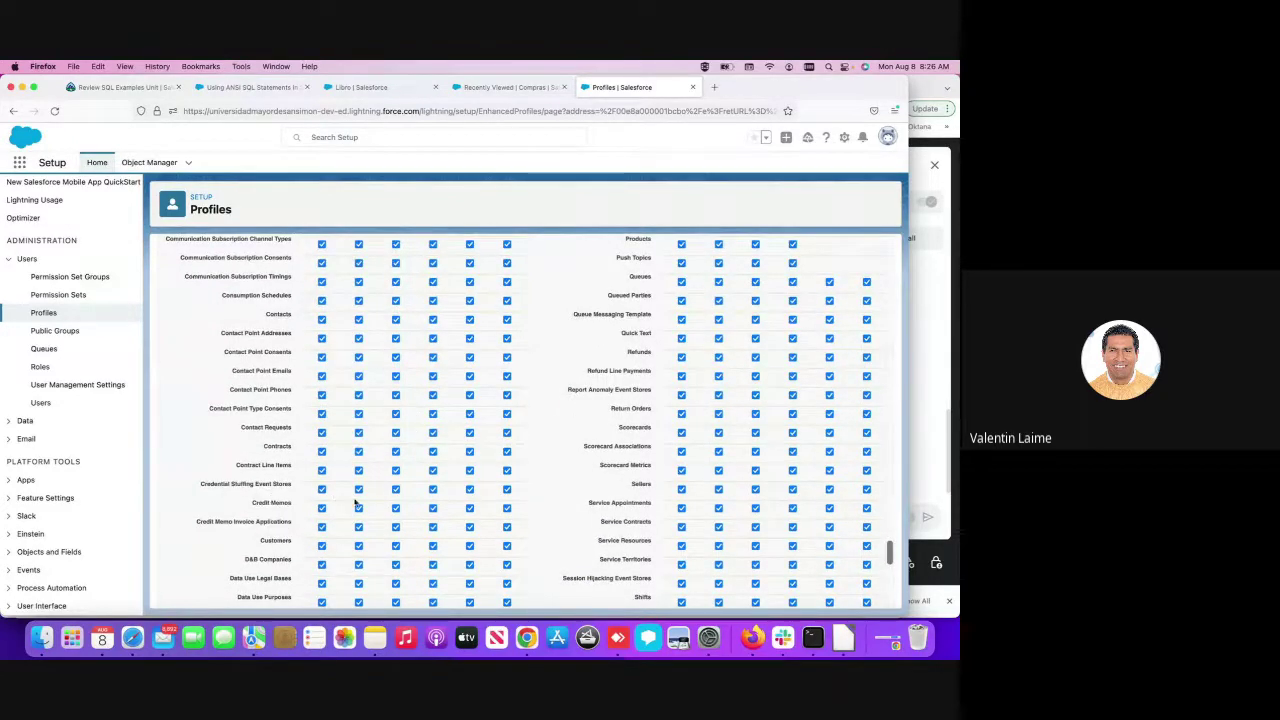
scroll(358, 503, down, 8)
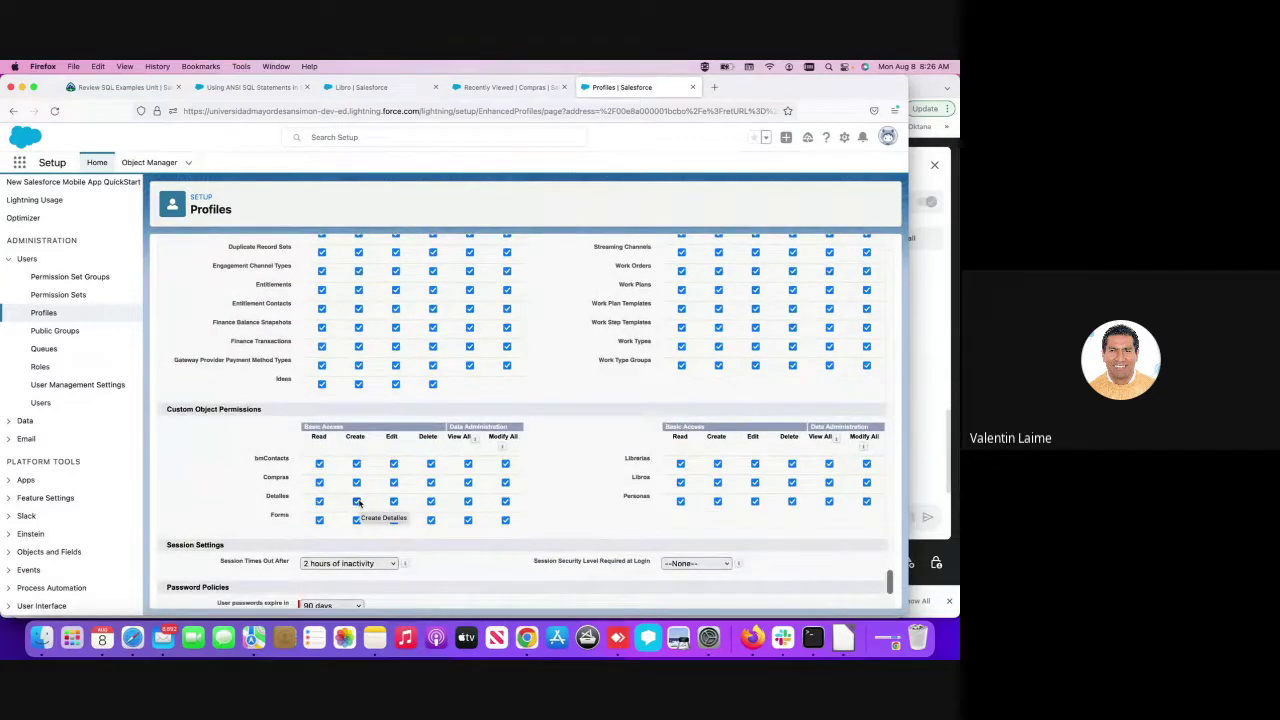
scroll(359, 503, down, 2)
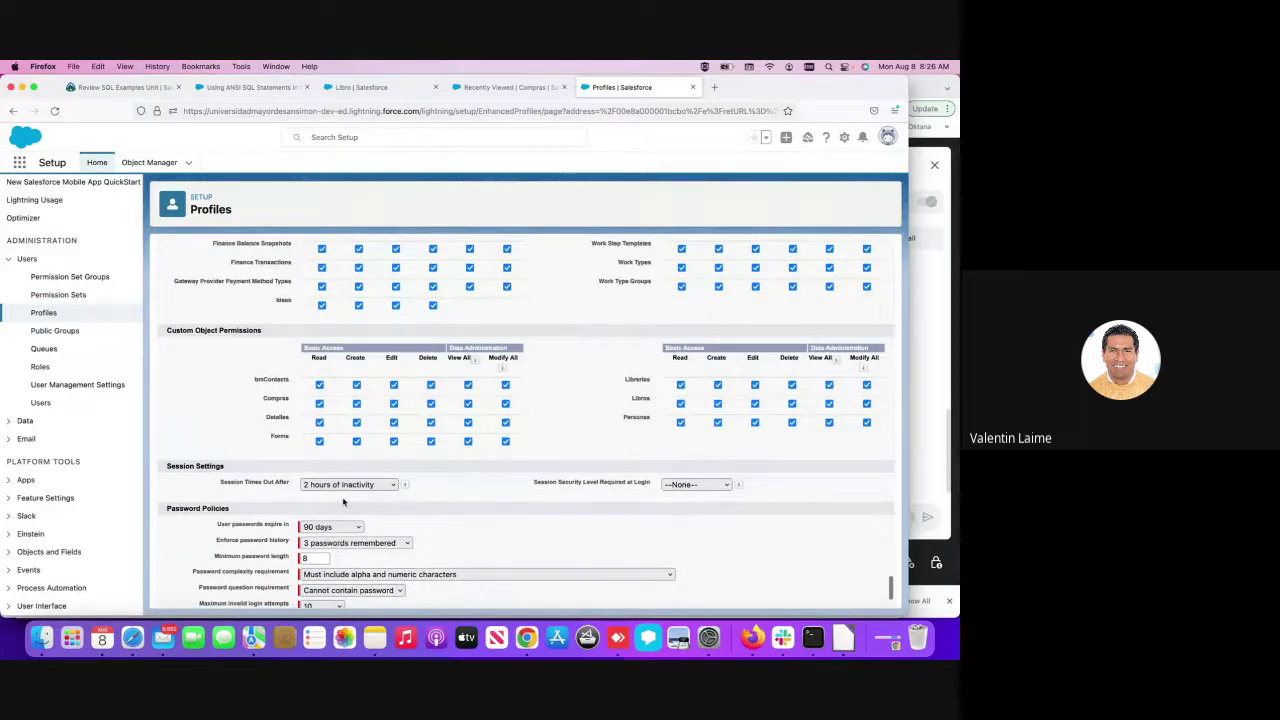
- Review the Custom Object Permissions for the custom objects, including Librerias, Libros, Compras, Detalles and Personas
drag(166, 330, 272, 336)
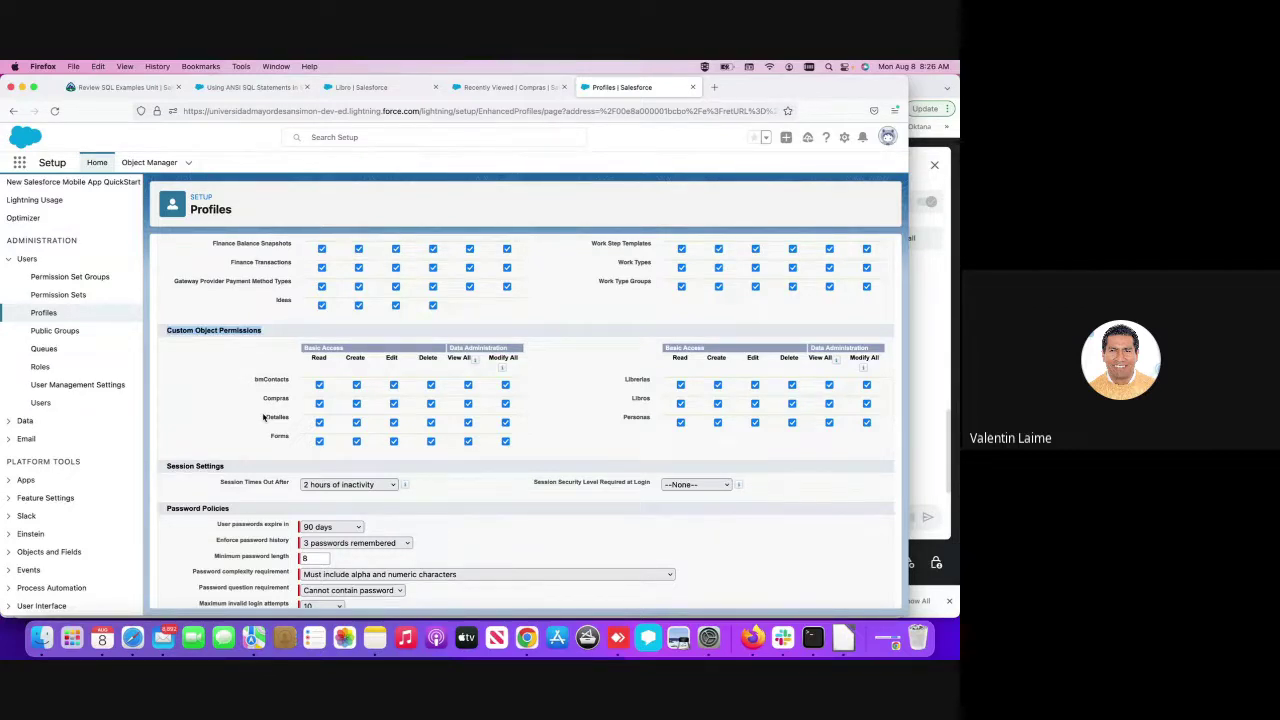
scroll(263, 418, down, 1)
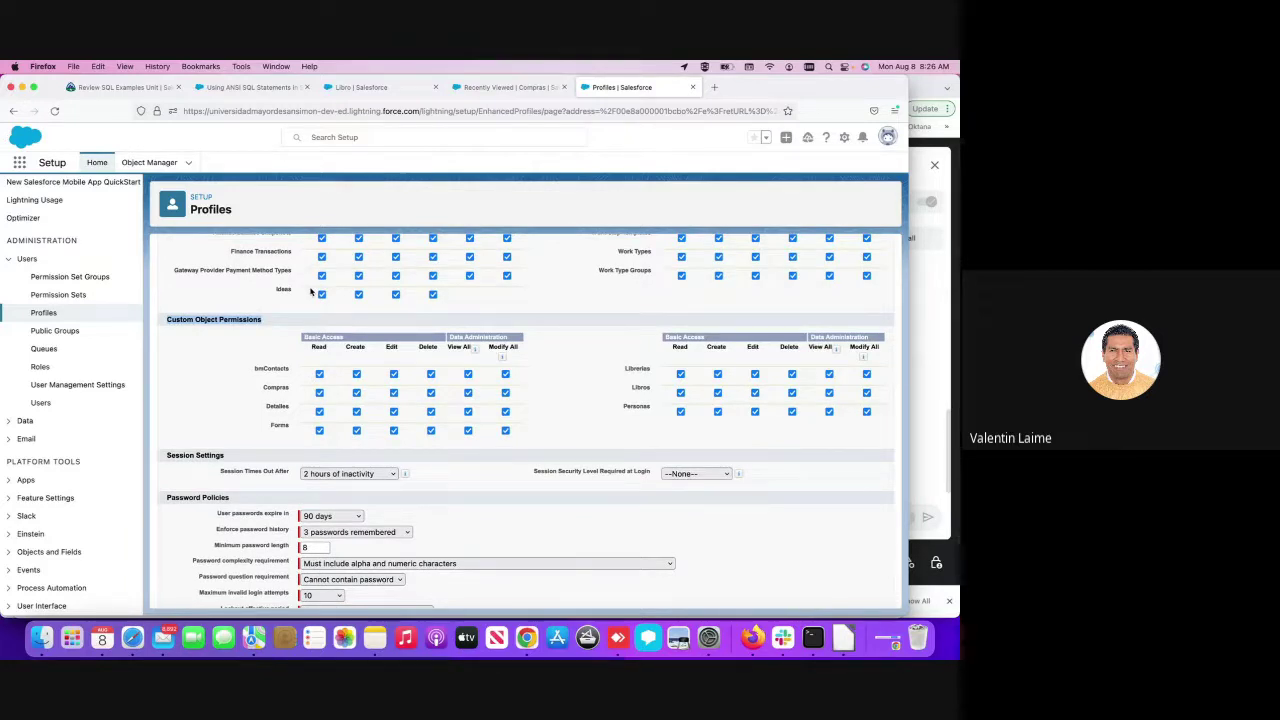
scroll(232, 327, down, 2)
scroll(281, 371, up, 1)
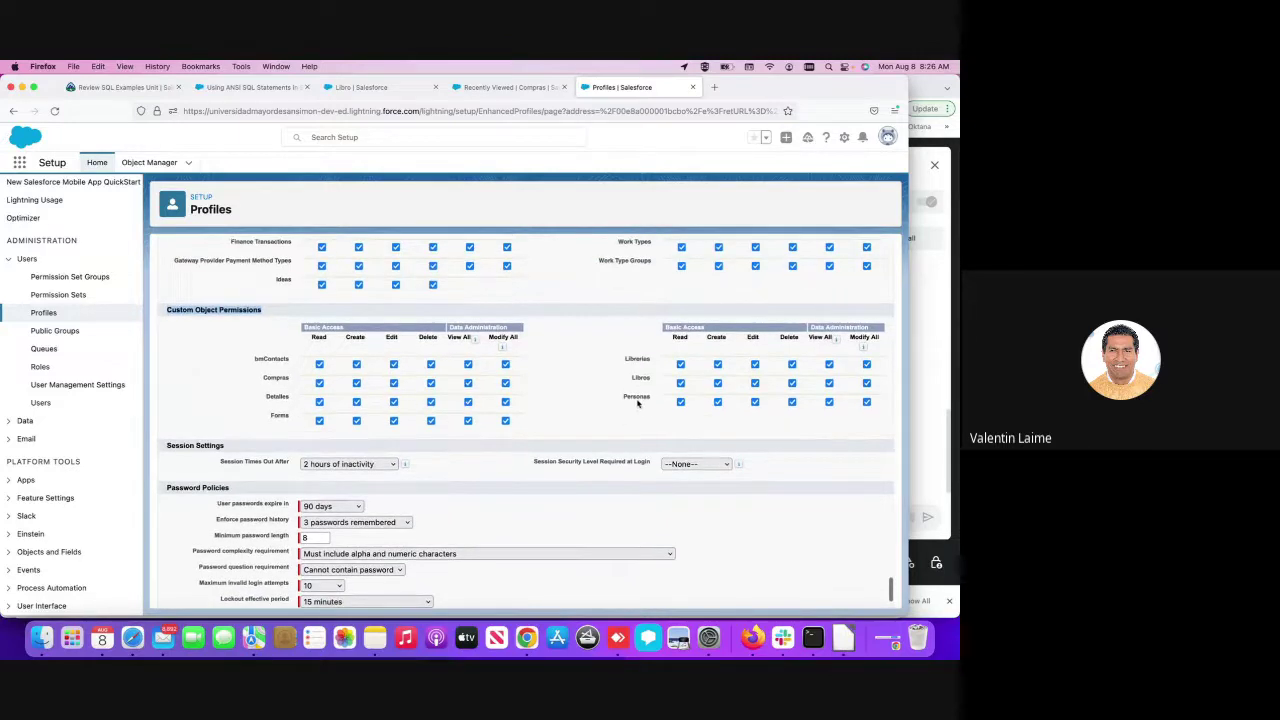
drag(624, 399, 654, 401)
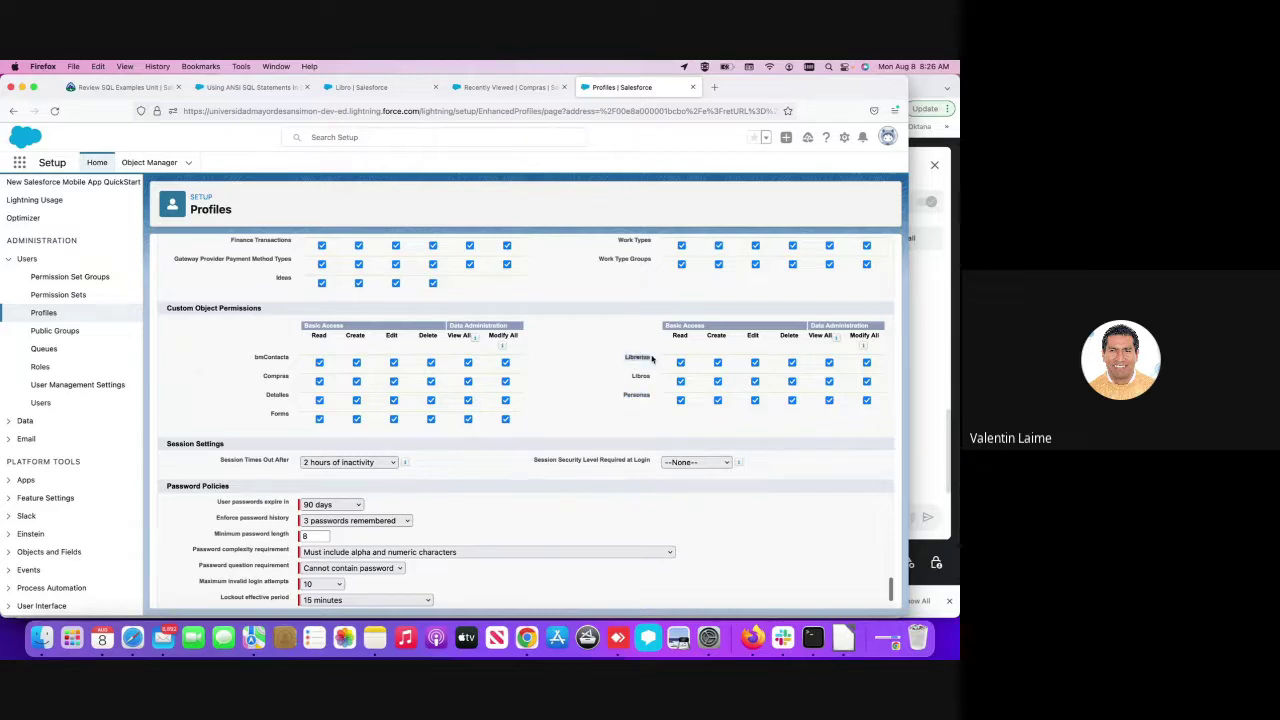
drag(630, 379, 656, 380)
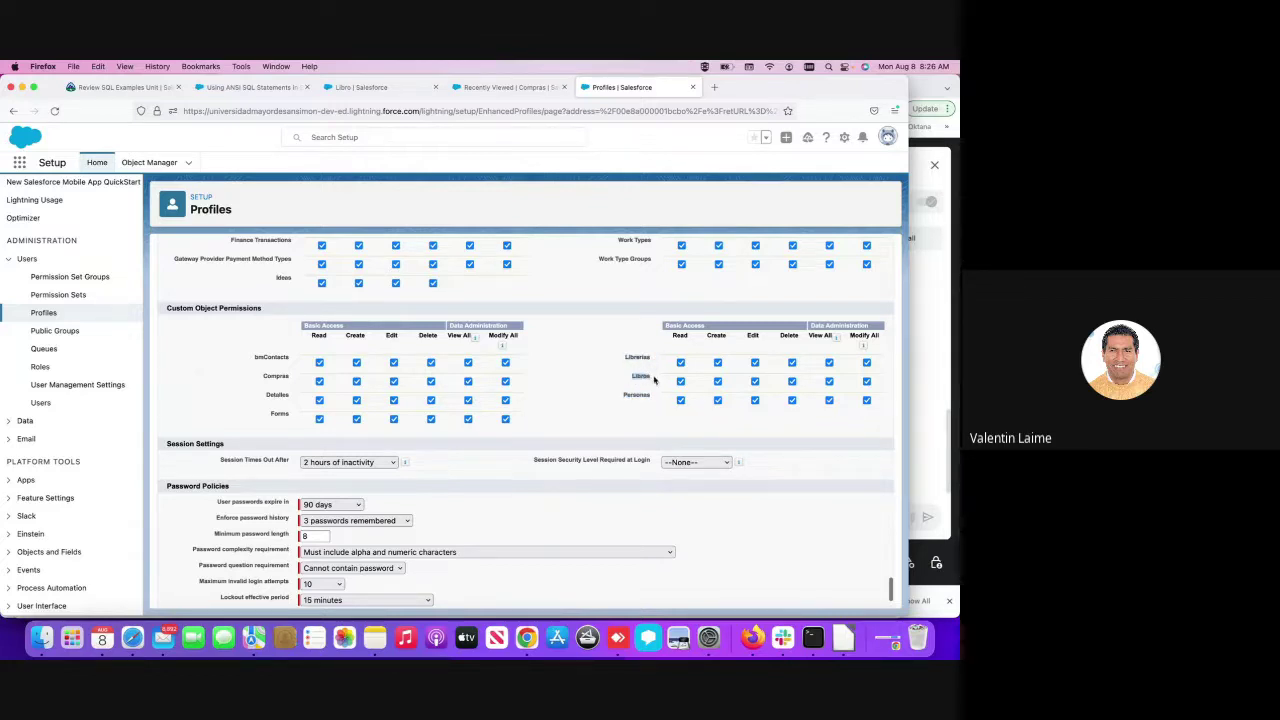
drag(263, 376, 294, 379)
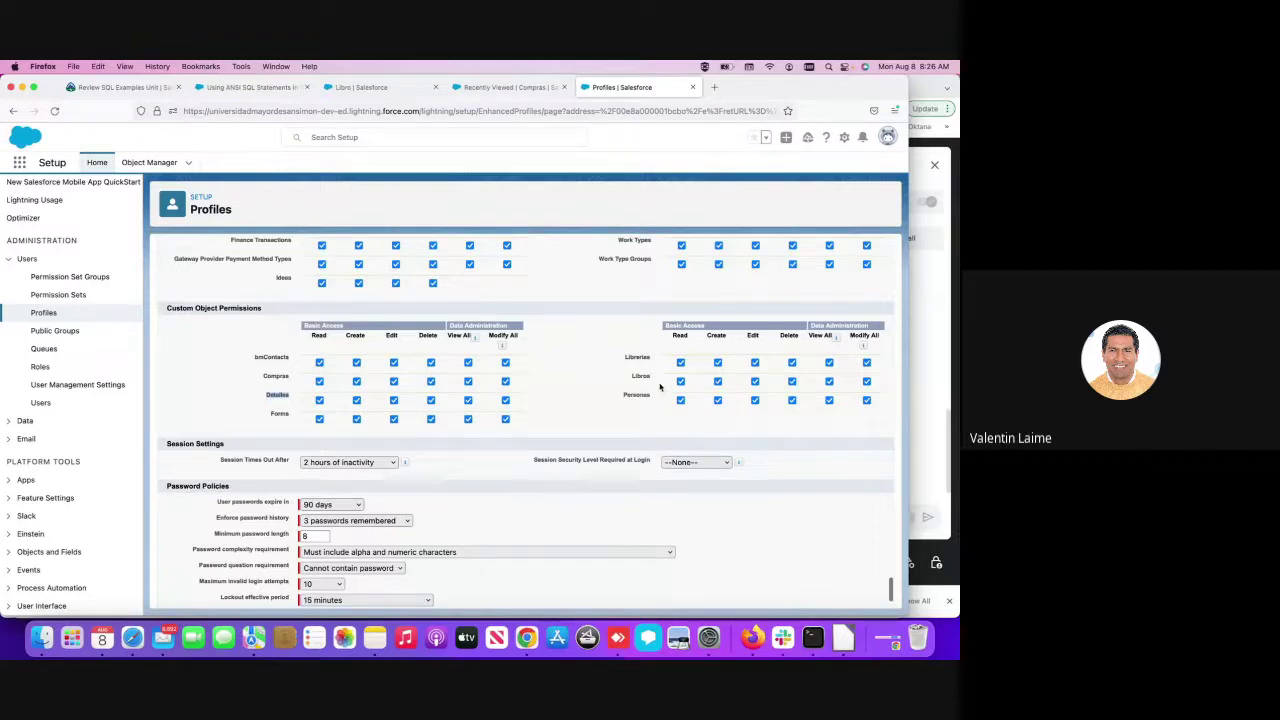
click(685, 420)
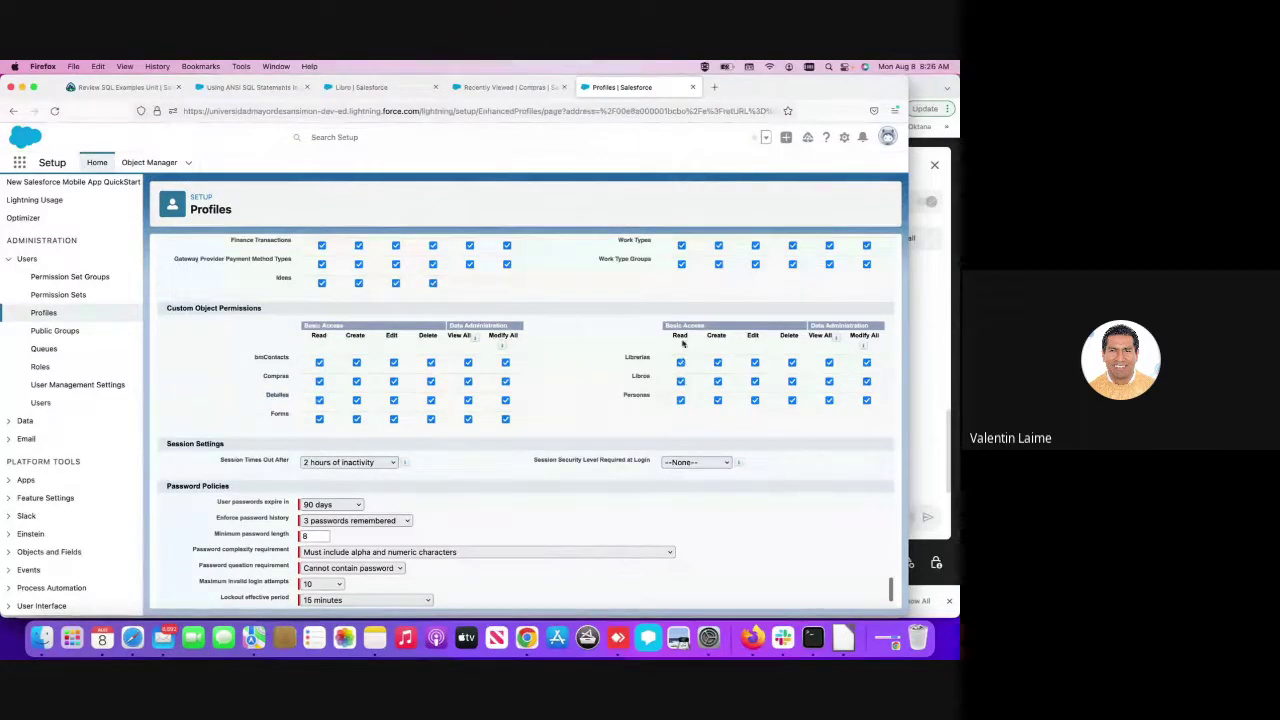
double_click(655, 401)
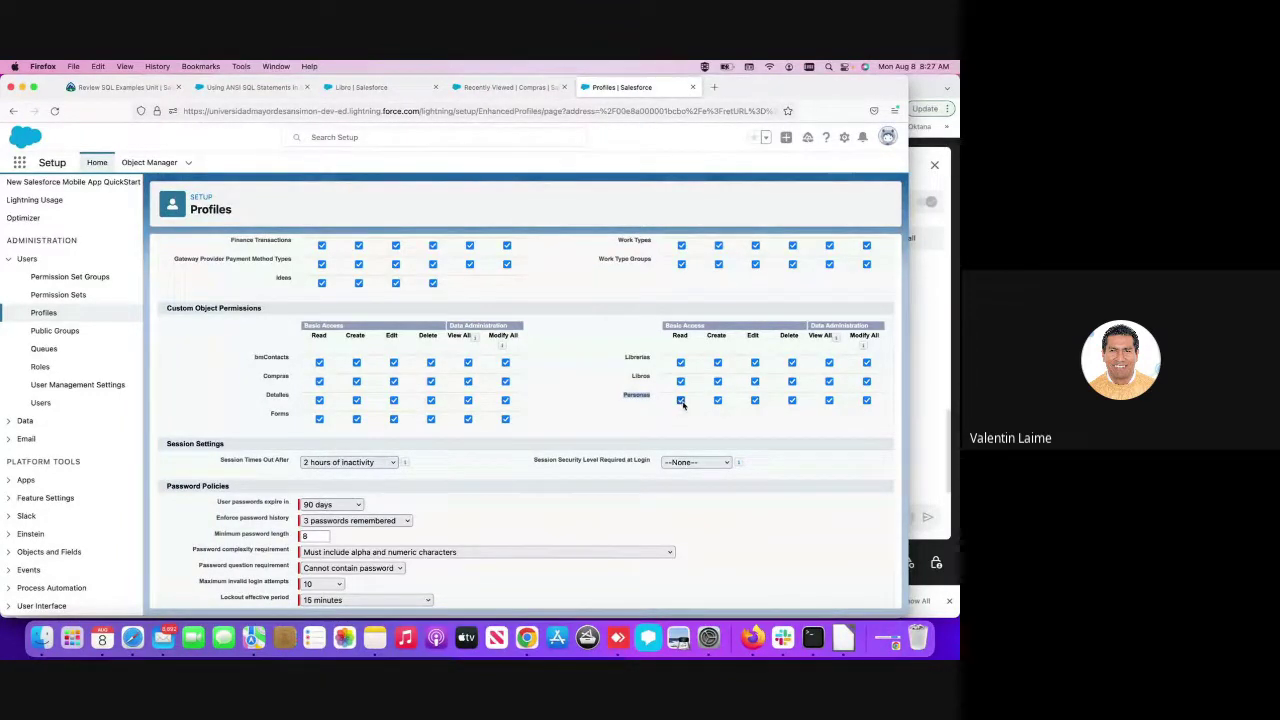
- Clear all of the profile's permissions on Personas and grant the full set again, from Read to Modify All
click(681, 401)
click(682, 401)
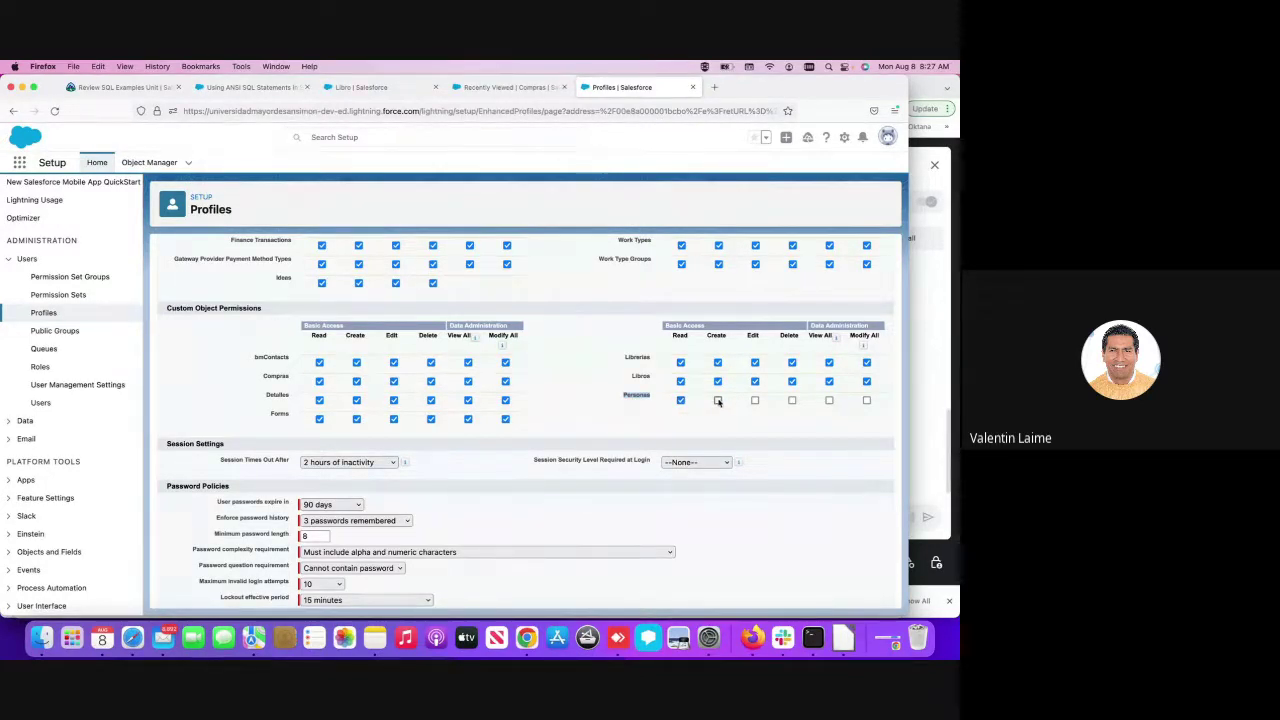
click(717, 401)
click(755, 402)
click(829, 401)
click(866, 401)
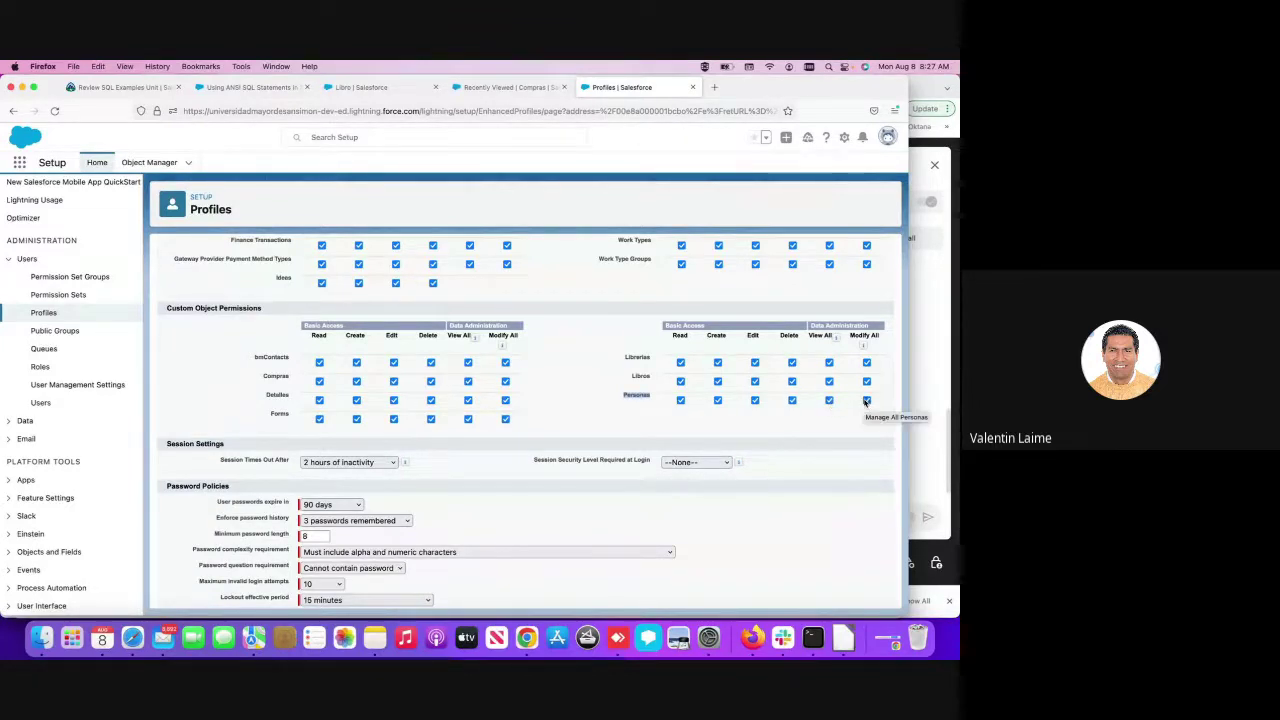
- Remove Delete access on the Personas object and revoke all access on the Libros object
click(792, 401)
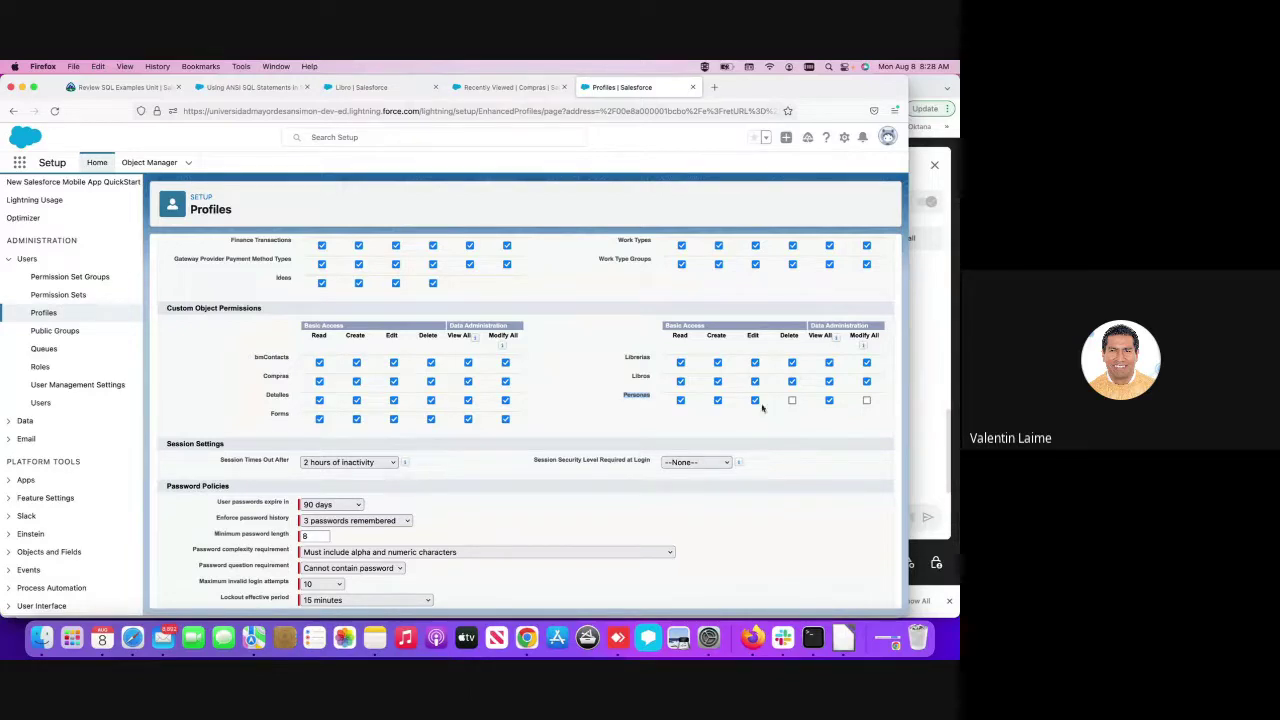
click(682, 385)
click(682, 385)
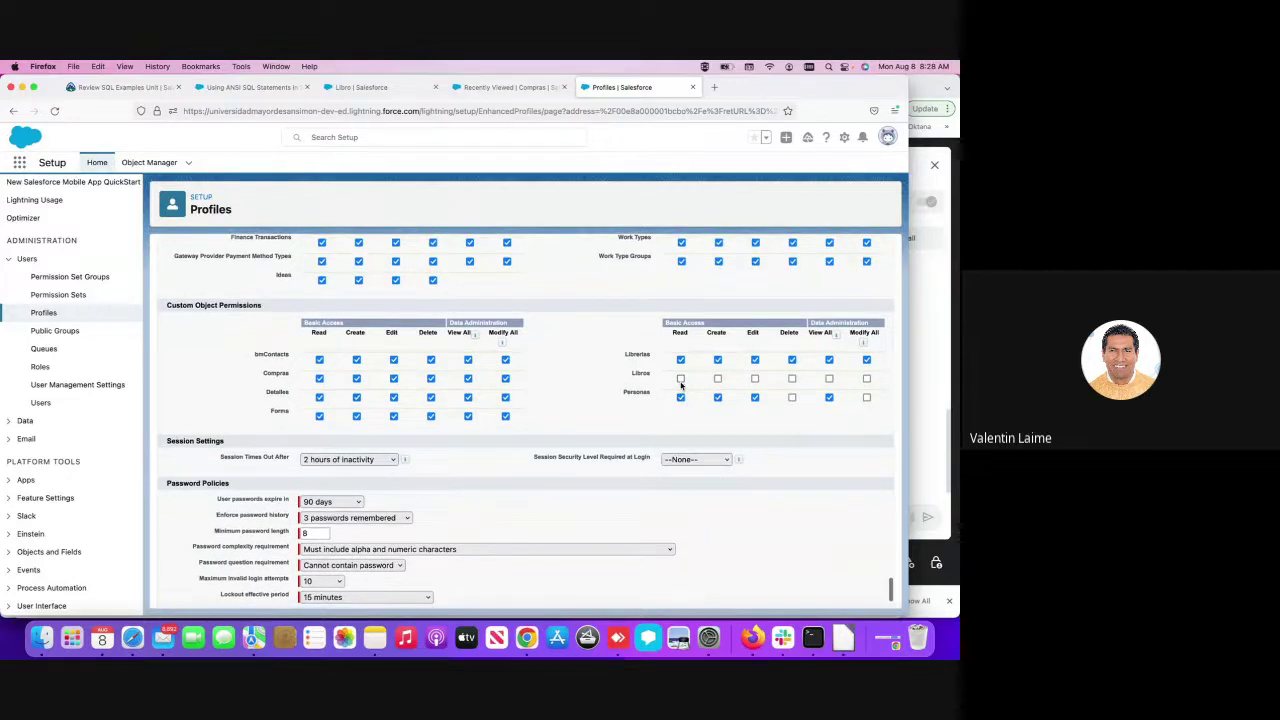
scroll(681, 385, down, 1)
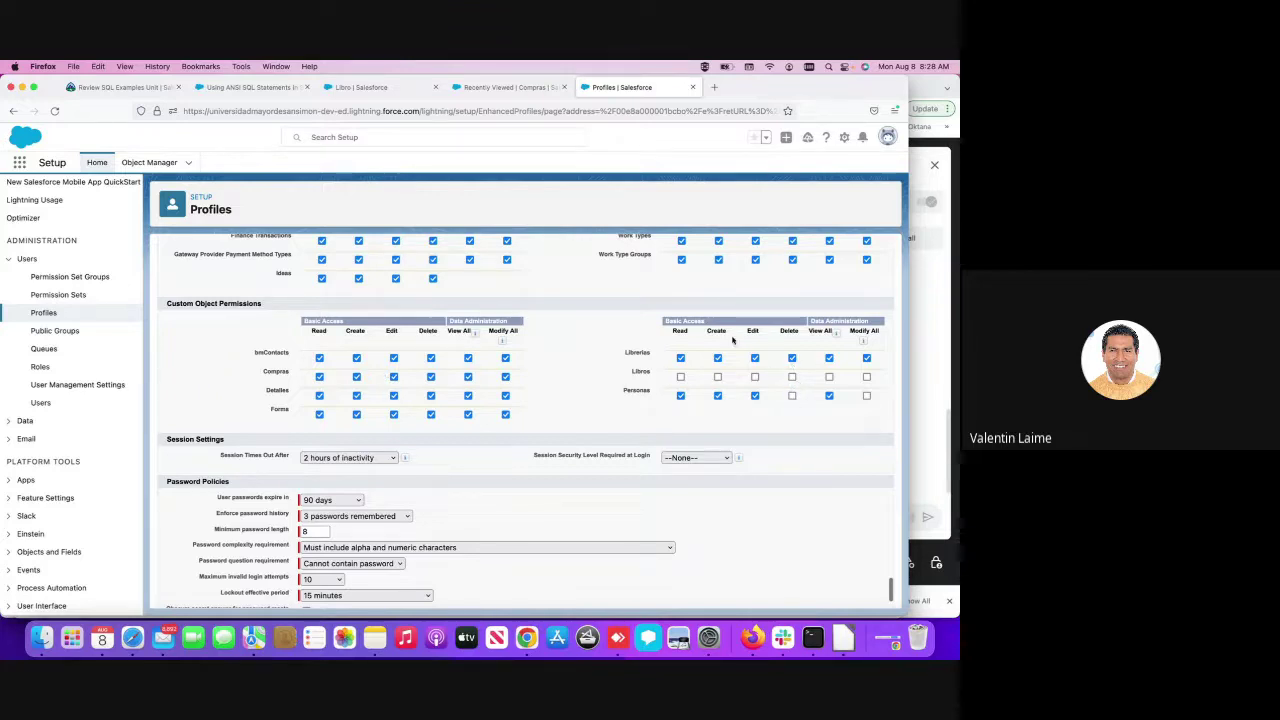
scroll(512, 380, down, 2)
- Review the profile's Custom App Settings and the Custom Tab Settings for the custom objects, including Compras, Detalles, Libros and Personas
mouse_move(405, 380)
scroll(405, 380, up, 15)
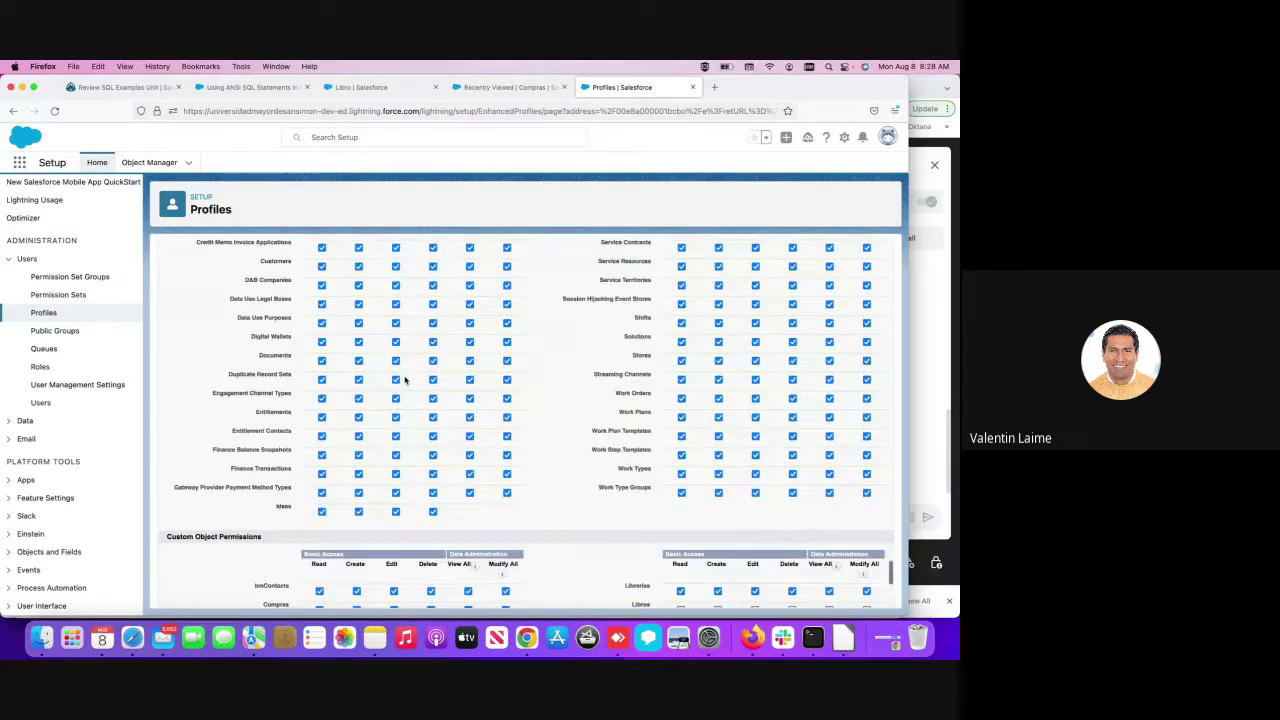
scroll(405, 380, up, 12)
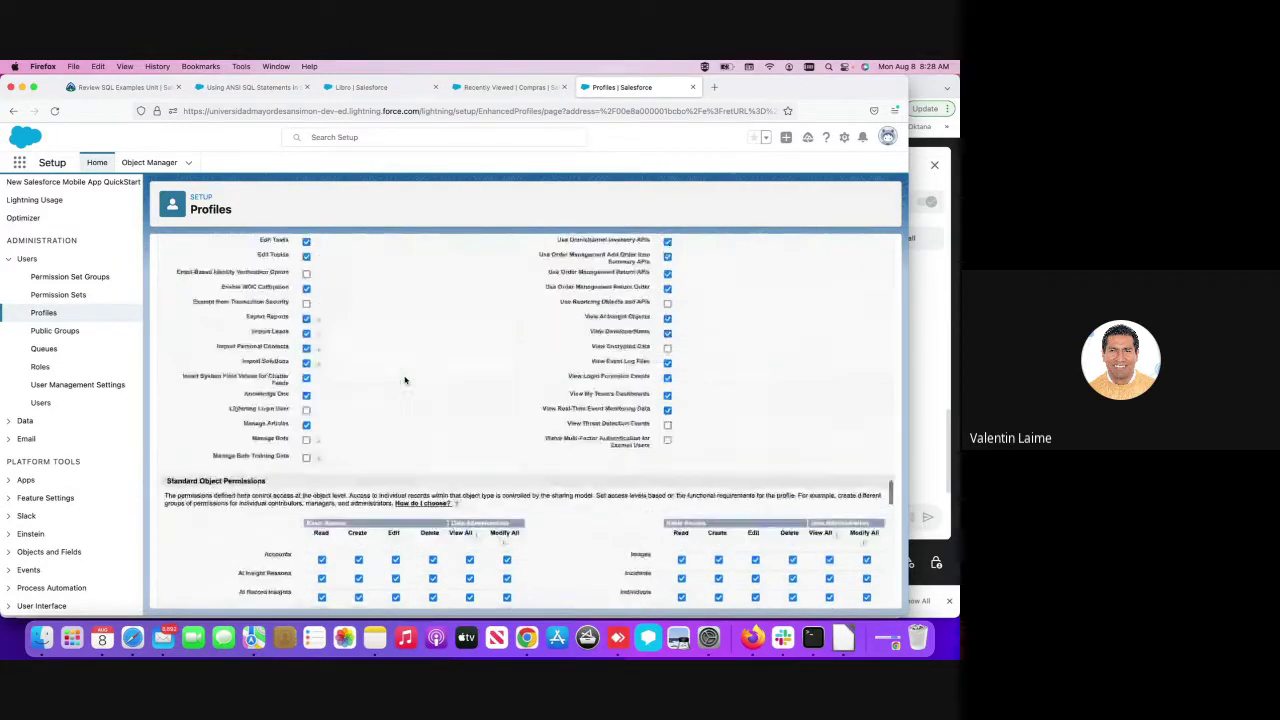
scroll(405, 380, up, 10)
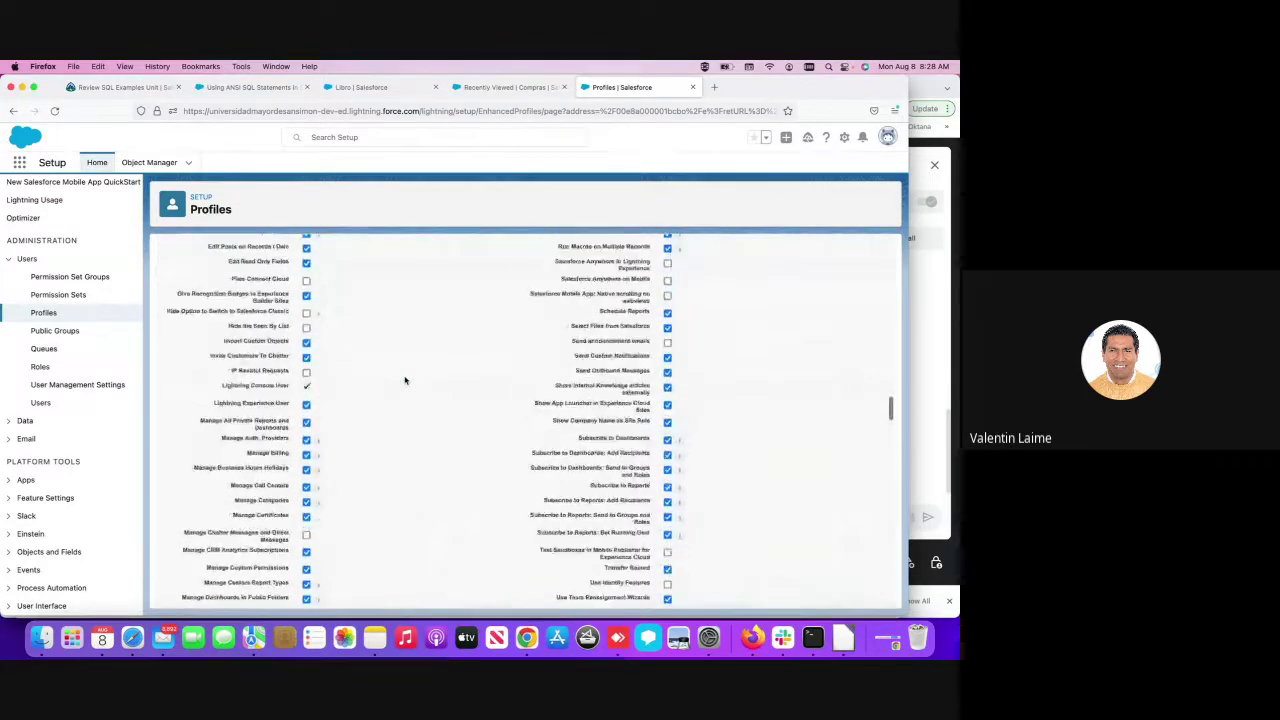
scroll(405, 380, up, 10)
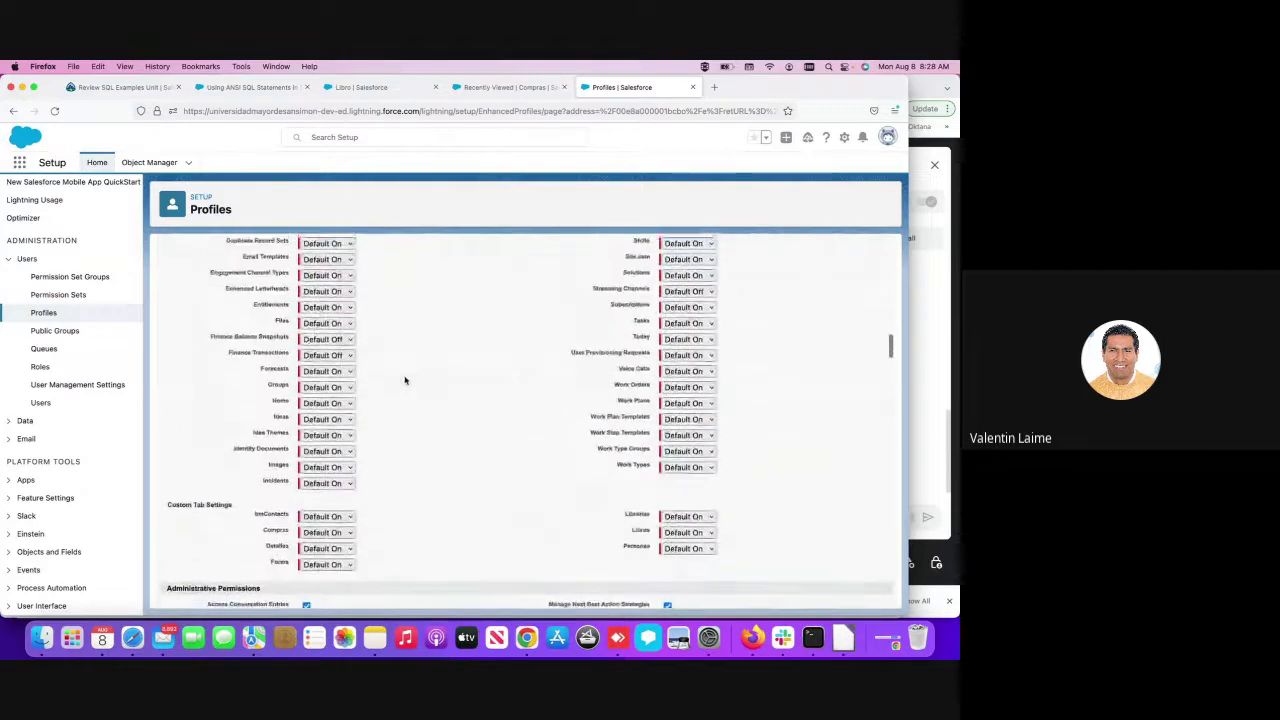
scroll(405, 380, up, 8)
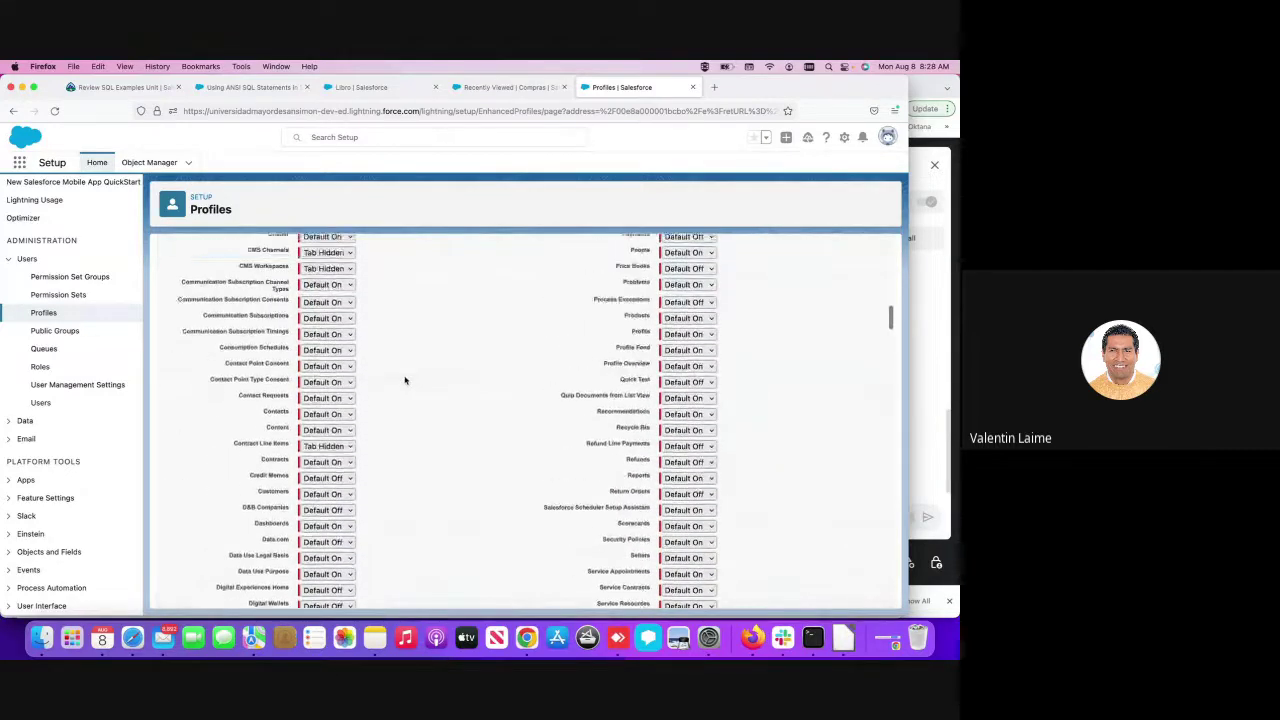
scroll(405, 380, up, 8)
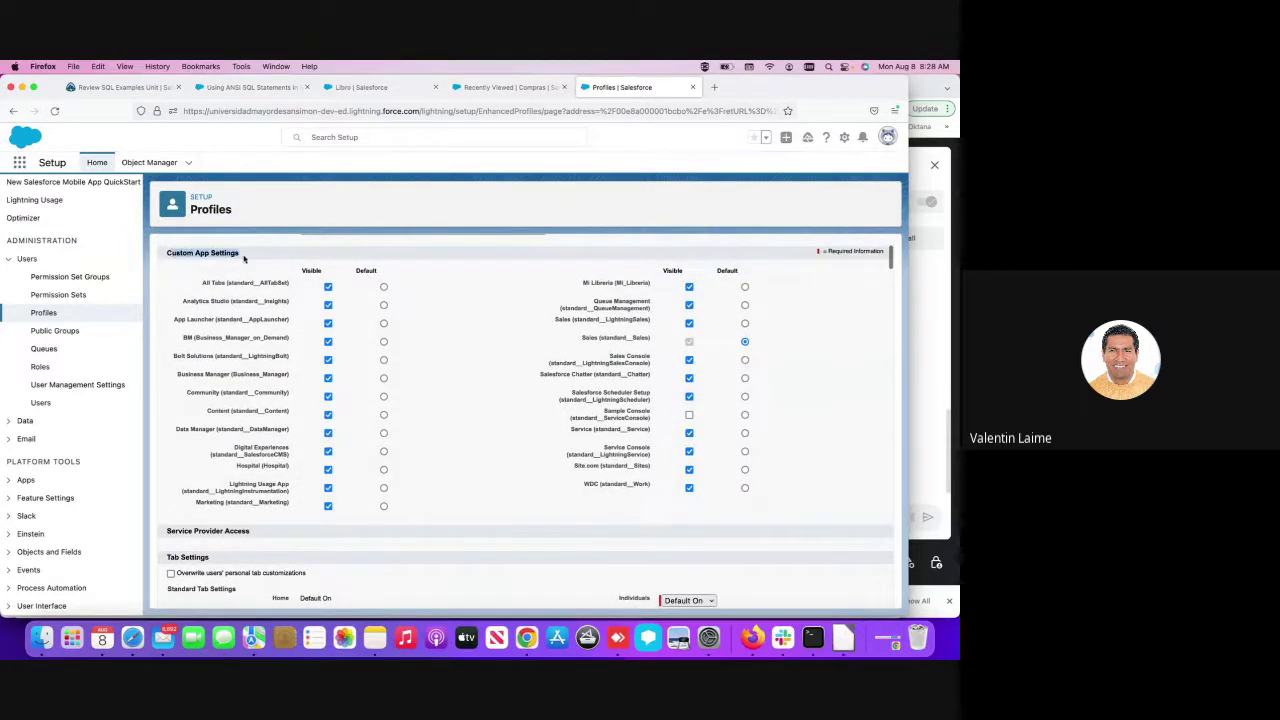
scroll(263, 371, down, 10)
scroll(232, 420, down, 8)
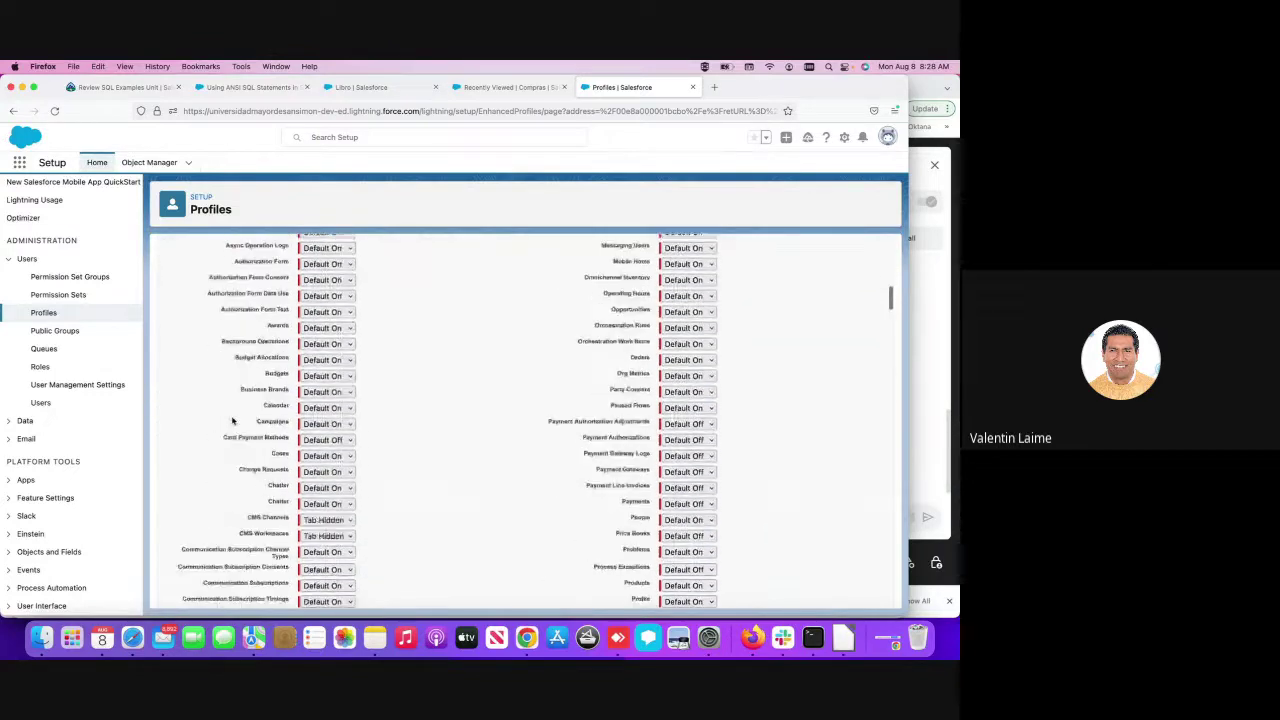
scroll(232, 420, down, 8)
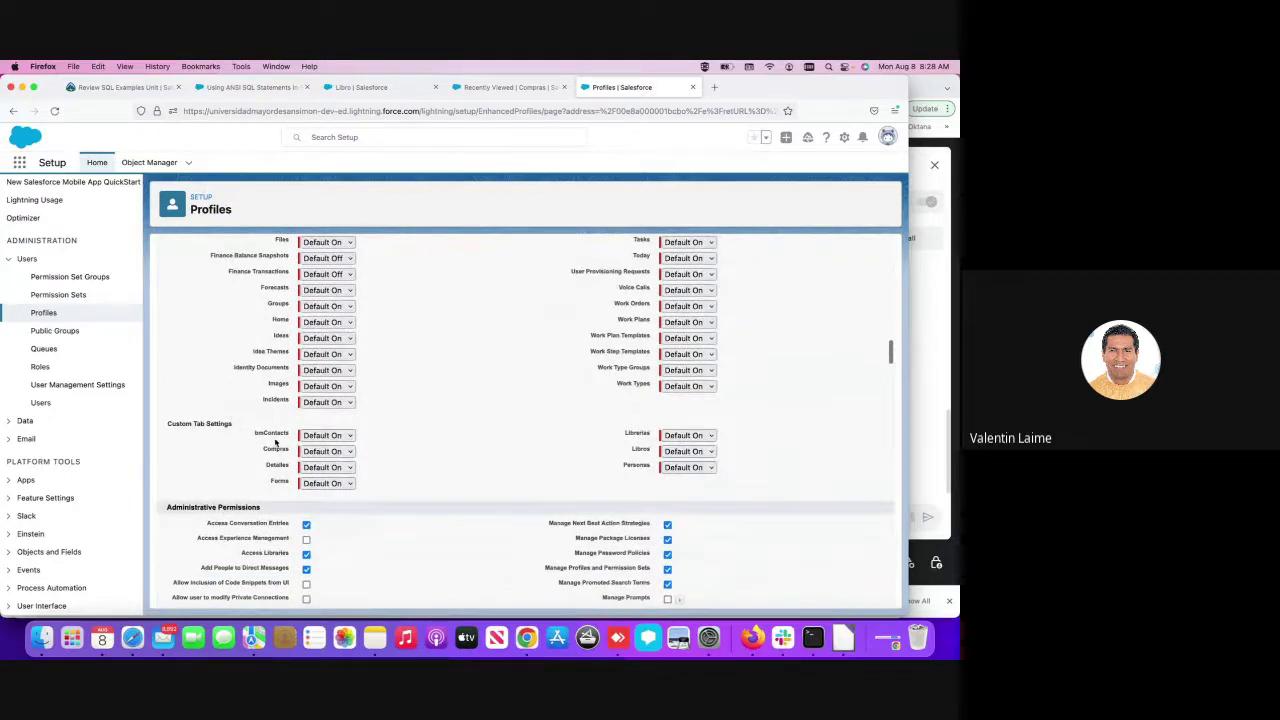
drag(266, 455, 287, 487)
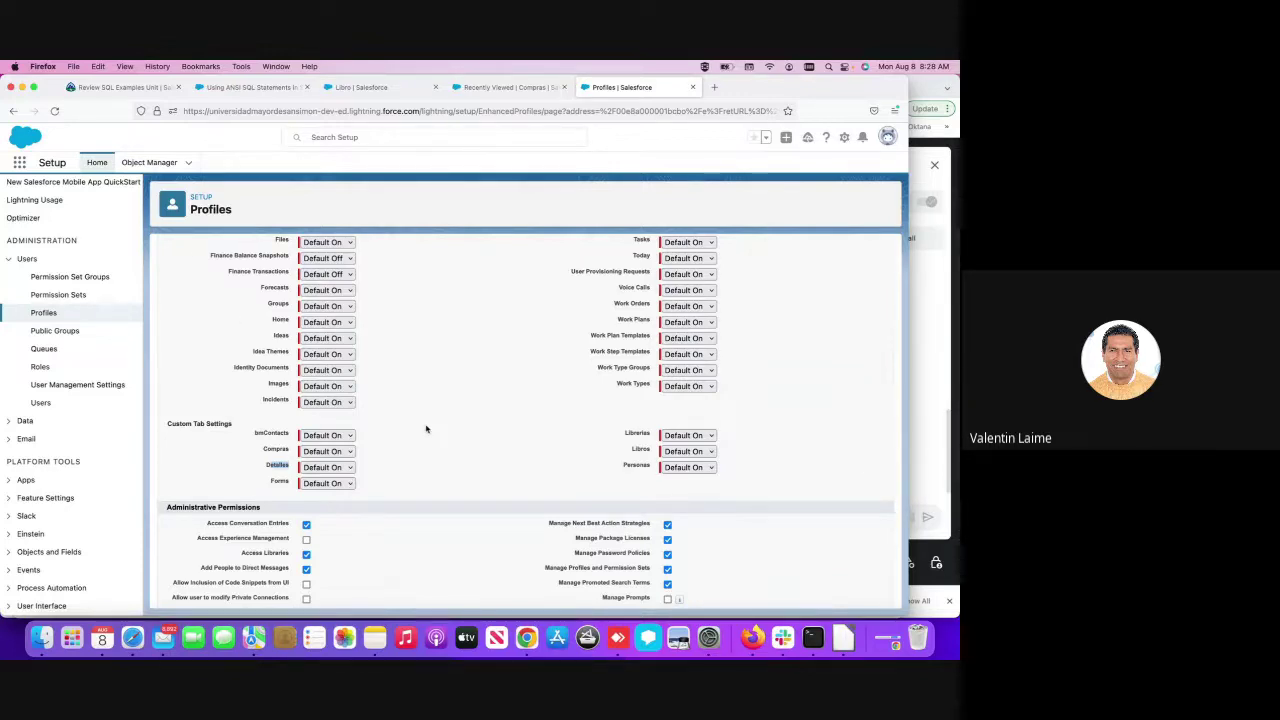
- Switch to the Google Meet call in Chrome, post the chat message "Seguridad en DBMSs" and highlight it for the participants
click(949, 553)
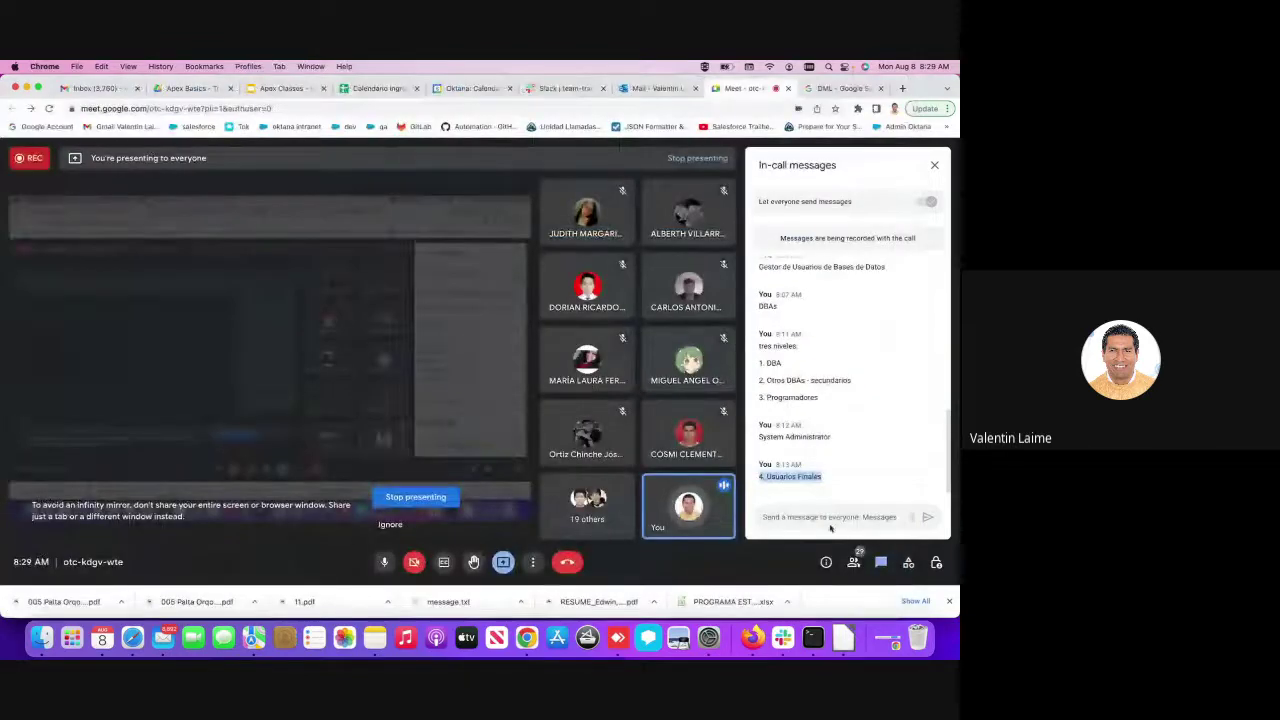
click(853, 421)
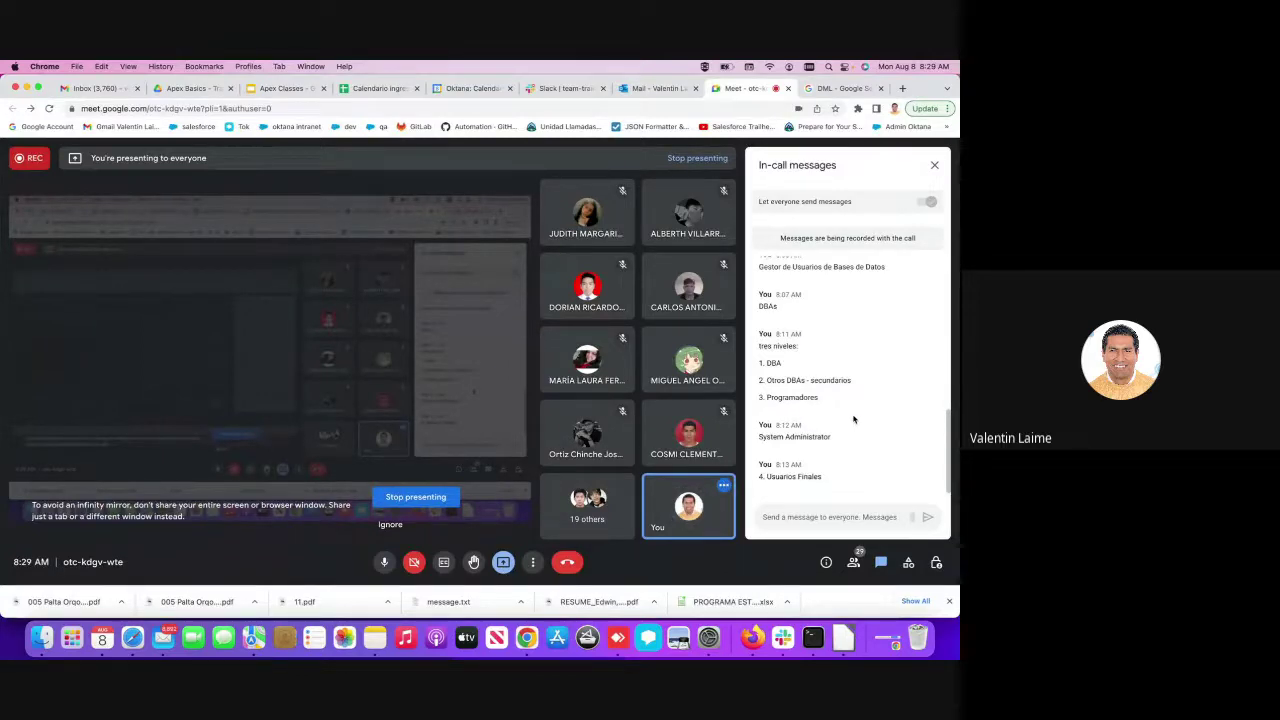
click(792, 517)
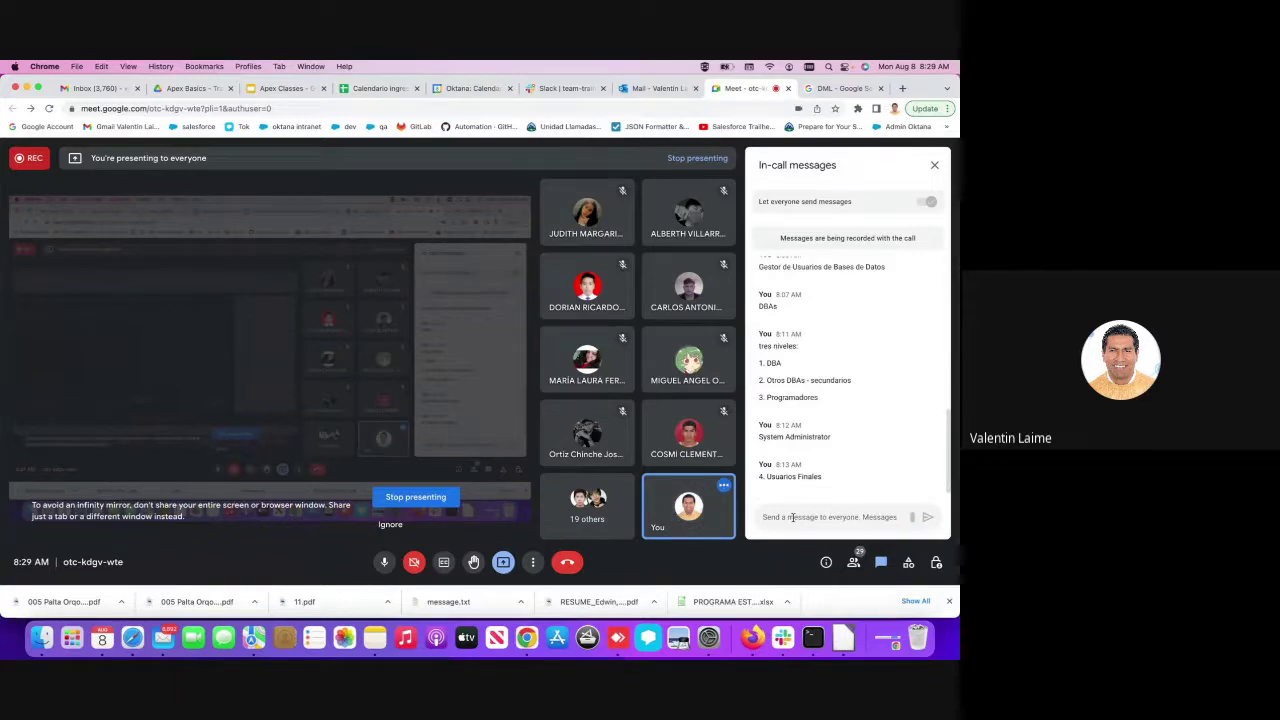
text(Seg)
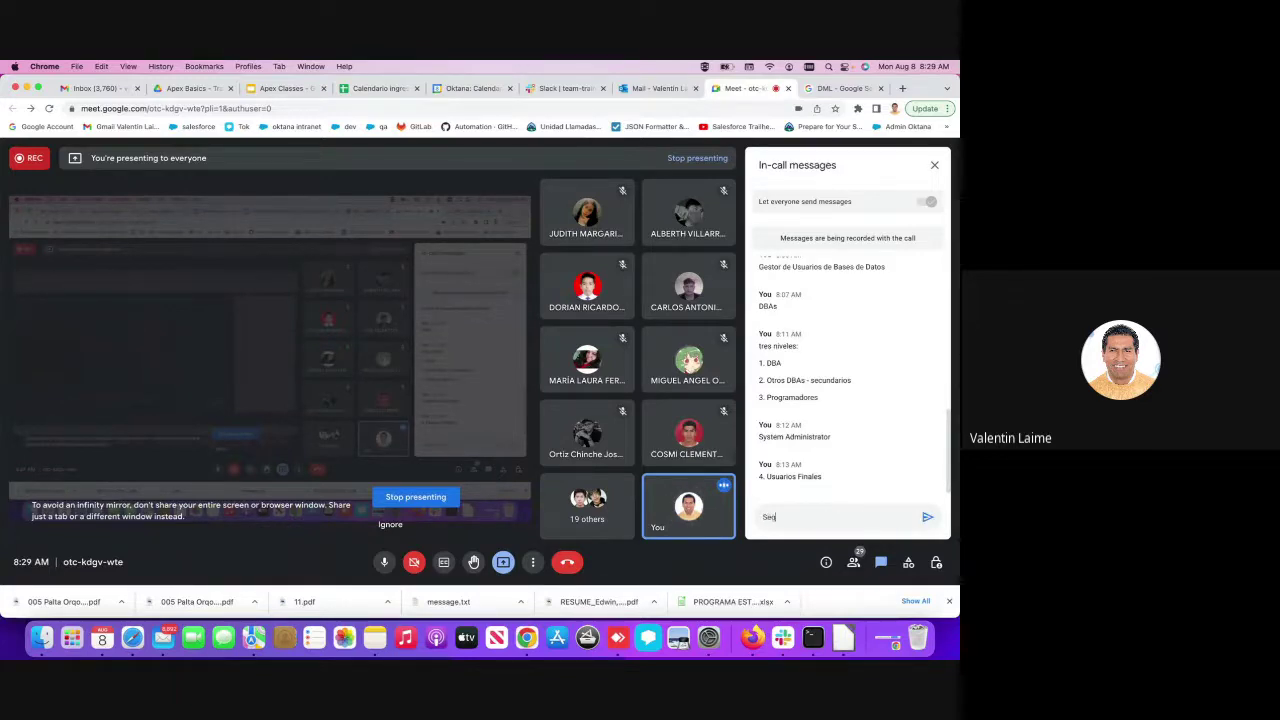
text(uridad Bes)
key(BackSpace)
key(BackSpace)
key(BackSpace)
key(BackSpace)
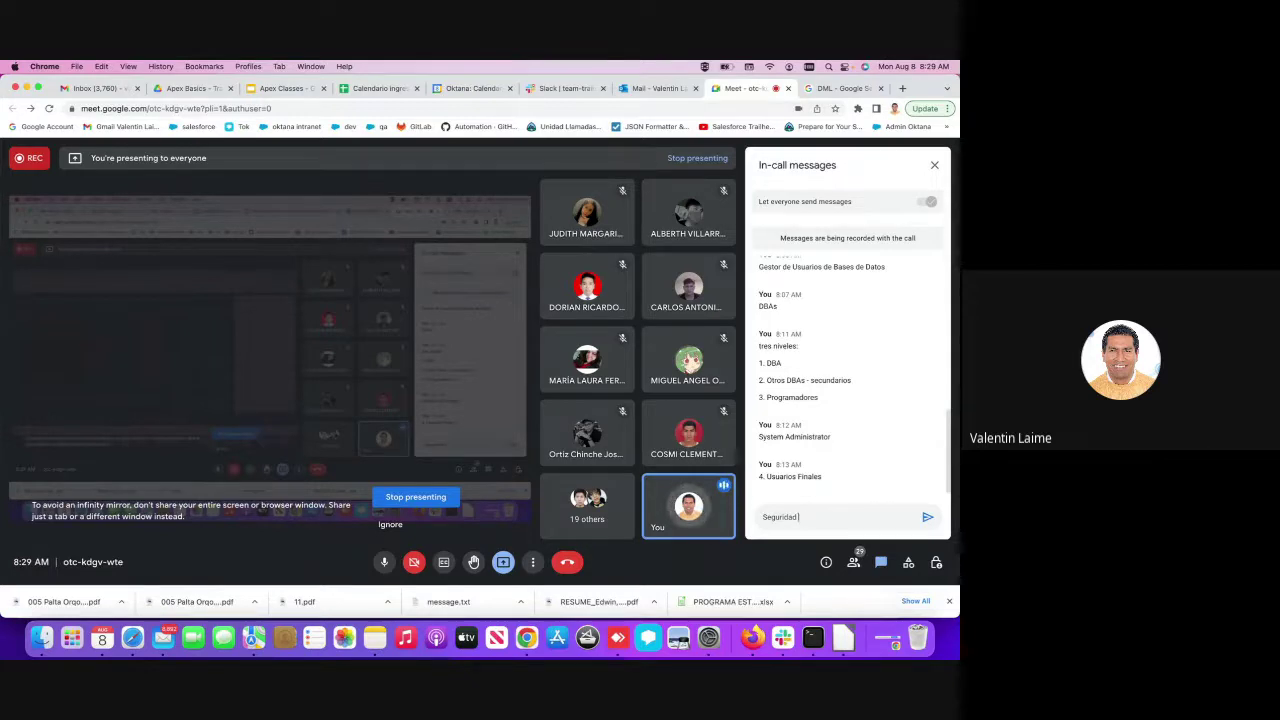
text(en)
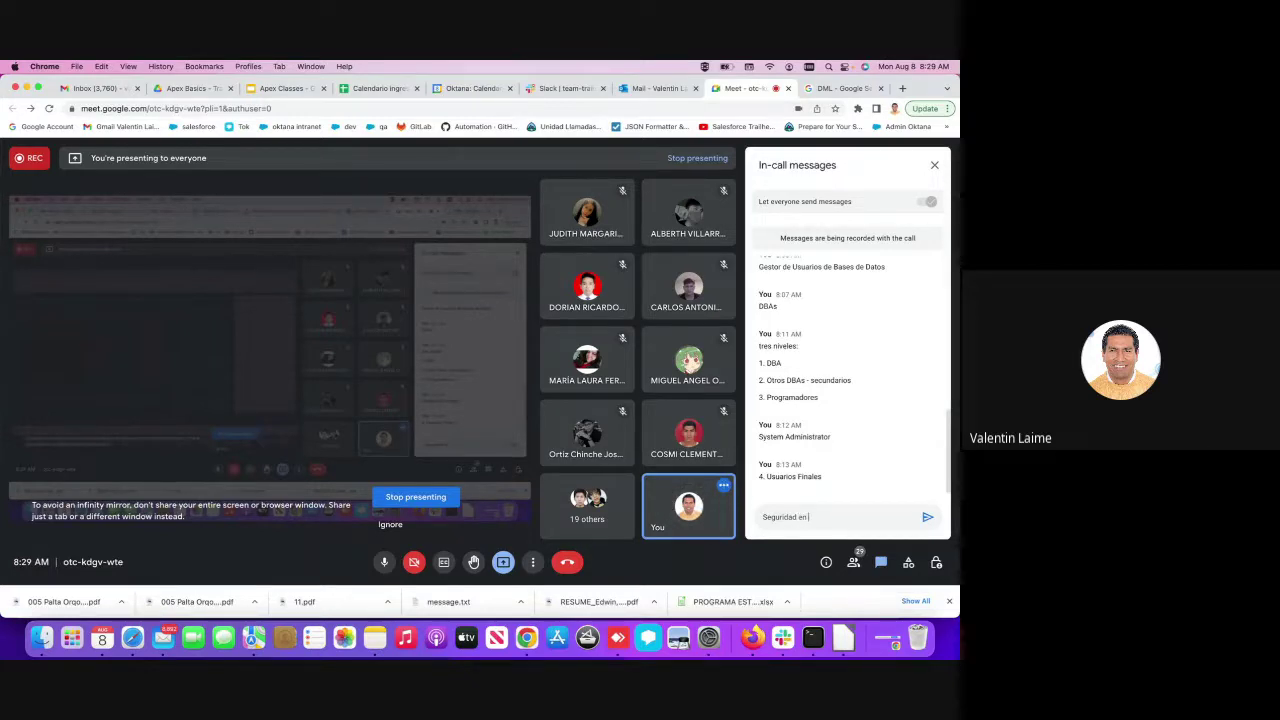
text( DBMSs)
key(Return)
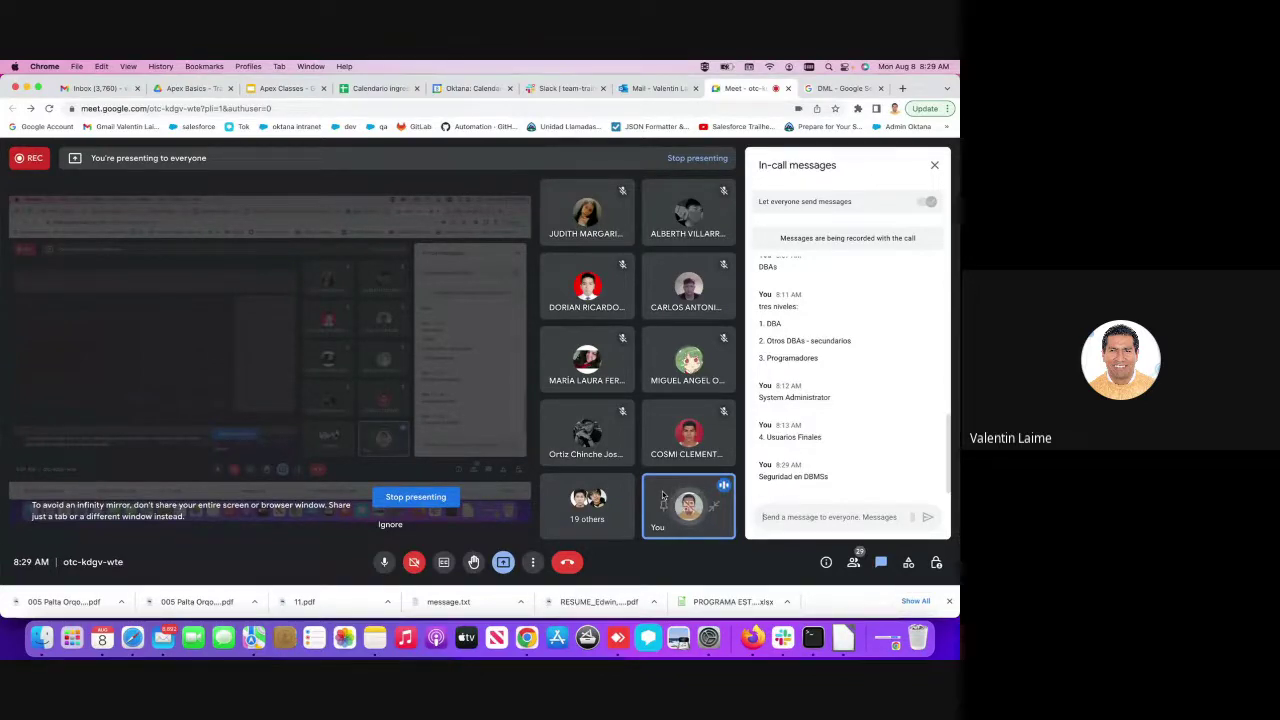
drag(758, 477, 836, 482)
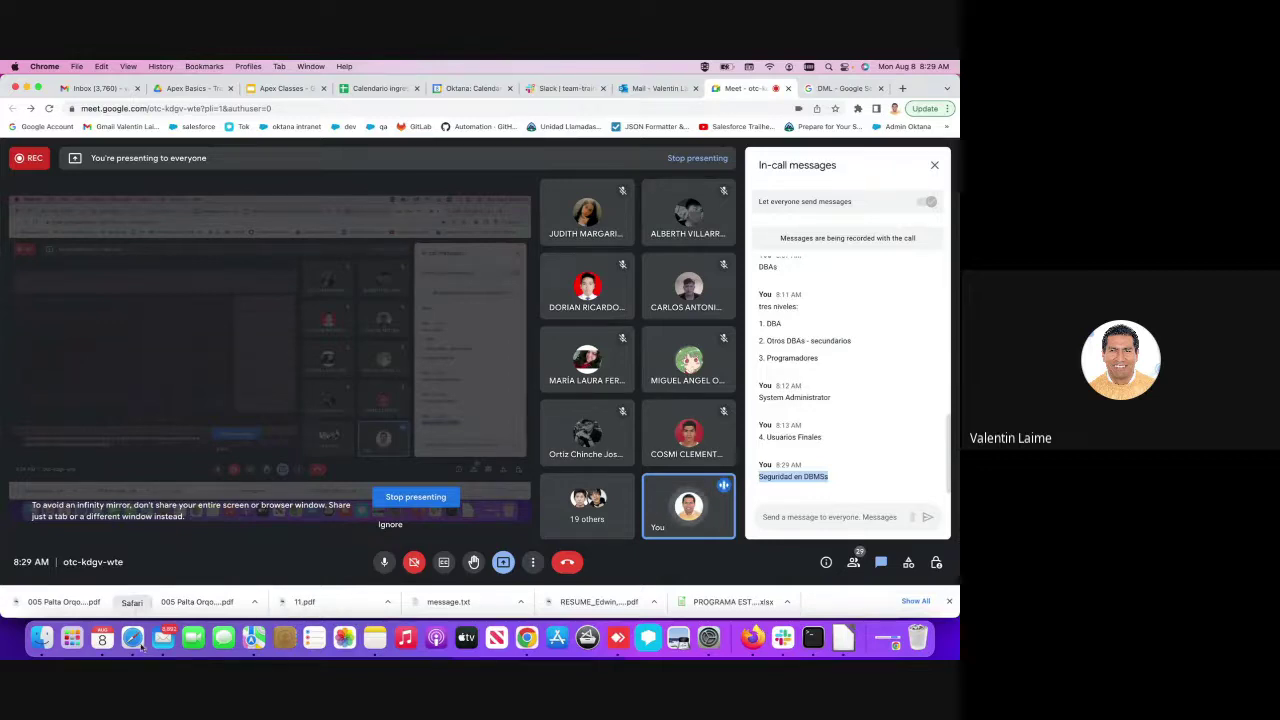
click(869, 480)
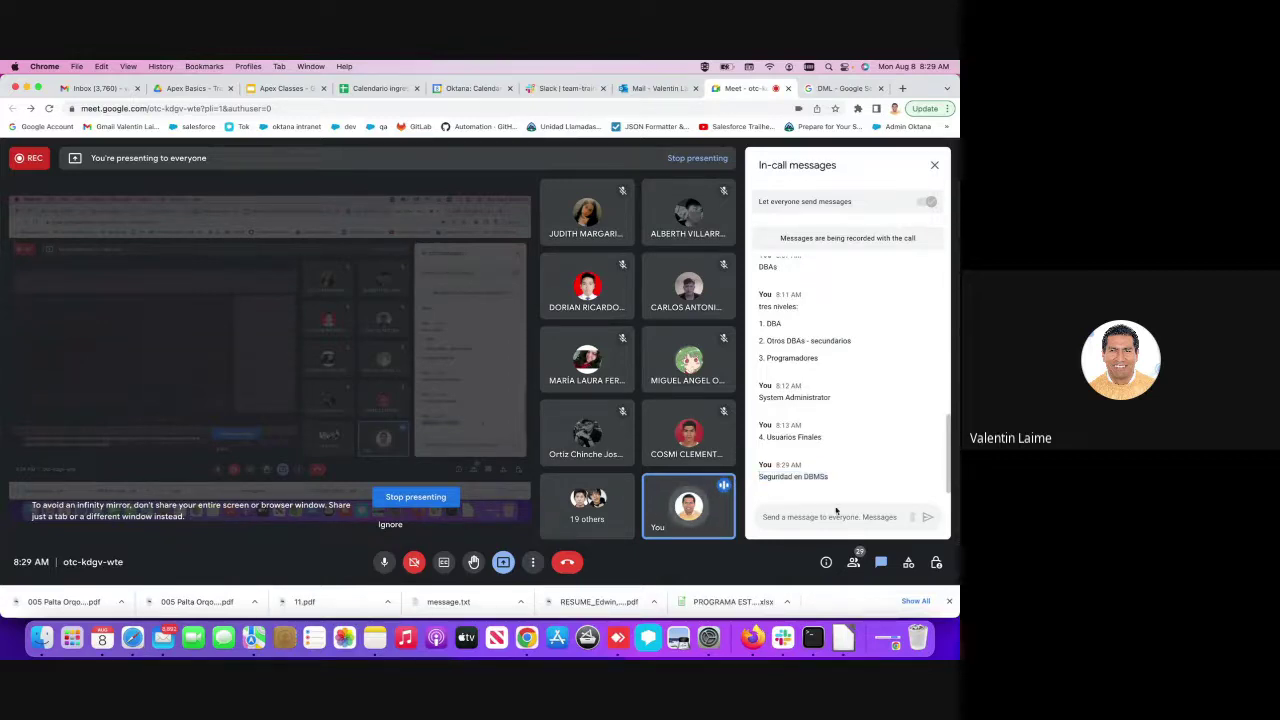
- Return to Salesforce Setup in Firefox, open the Permission Sets page and look through the list of permission sets
click(752, 638)
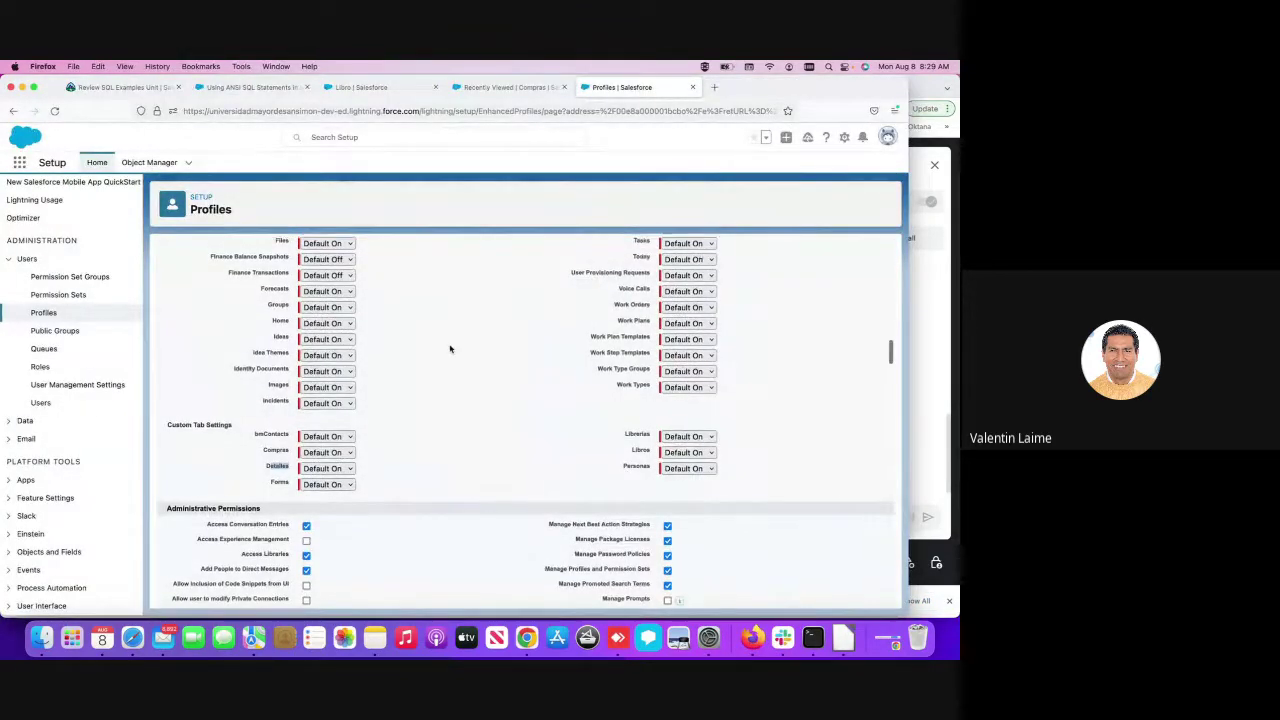
scroll(450, 349, up, 5)
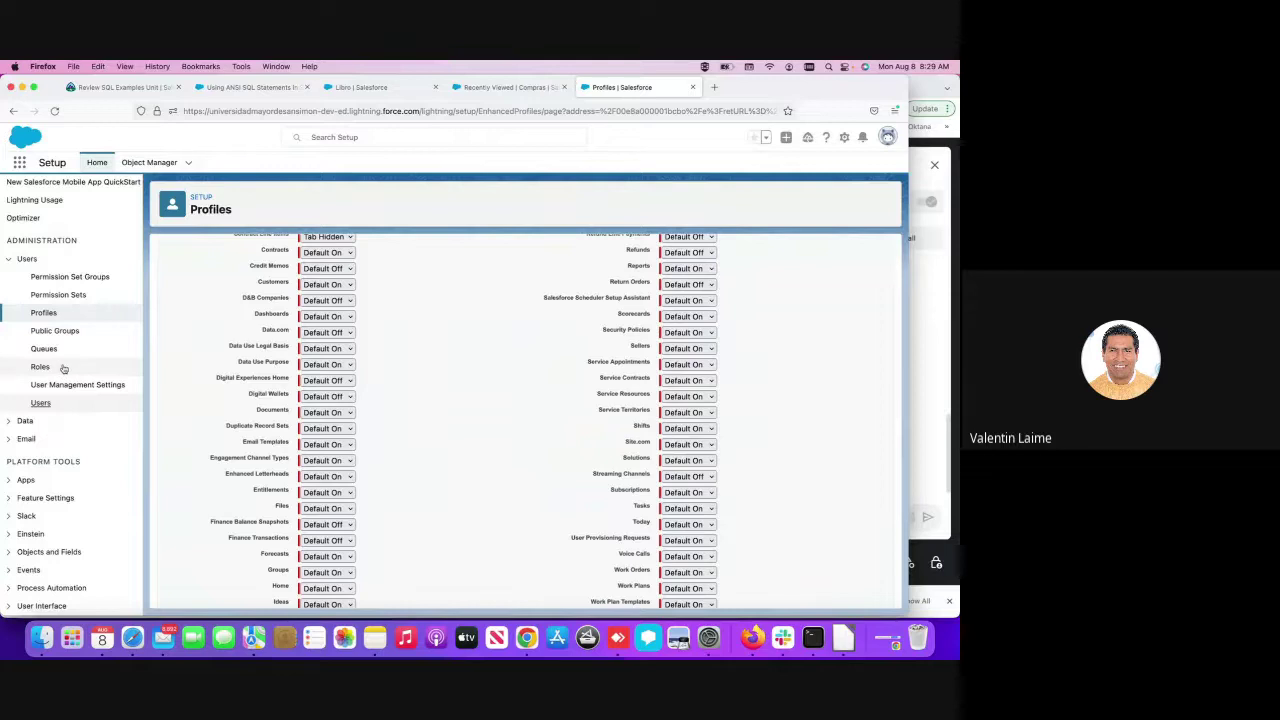
scroll(60, 350, up, 1)
click(70, 317)
scroll(71, 317, down, 1)
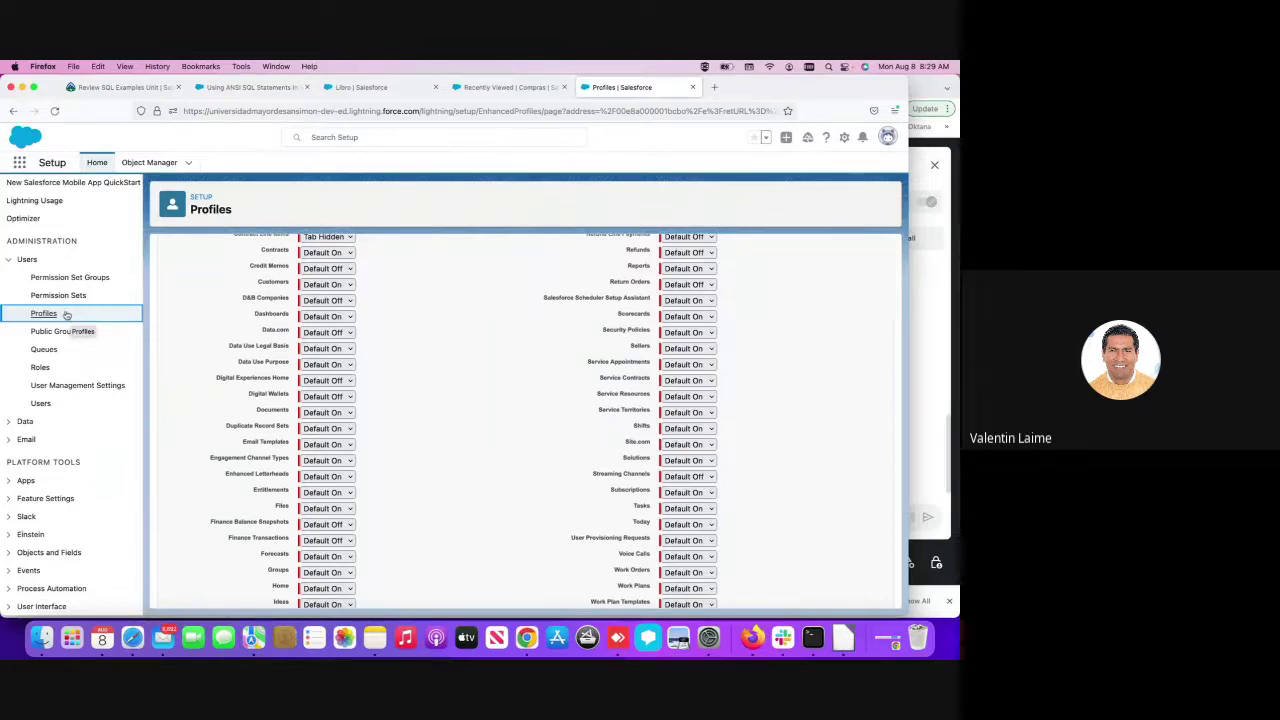
scroll(62, 305, down, 1)
click(60, 296)
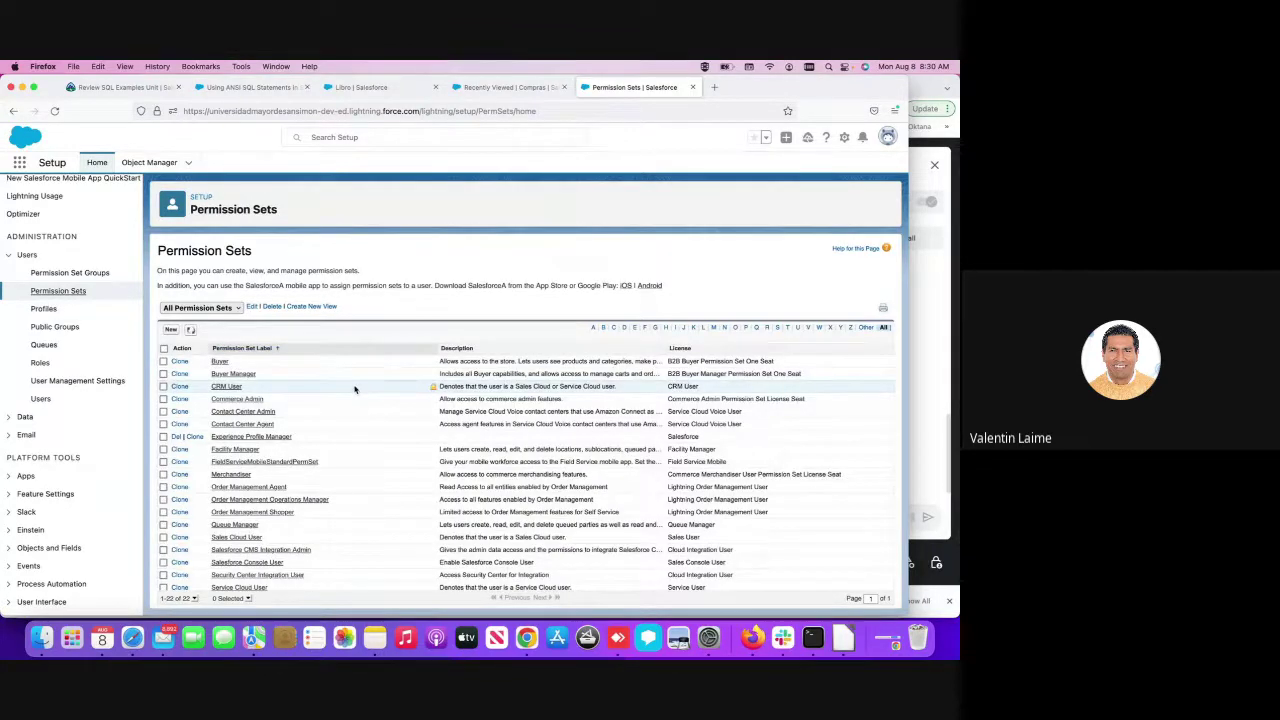
scroll(355, 389, down, 1)
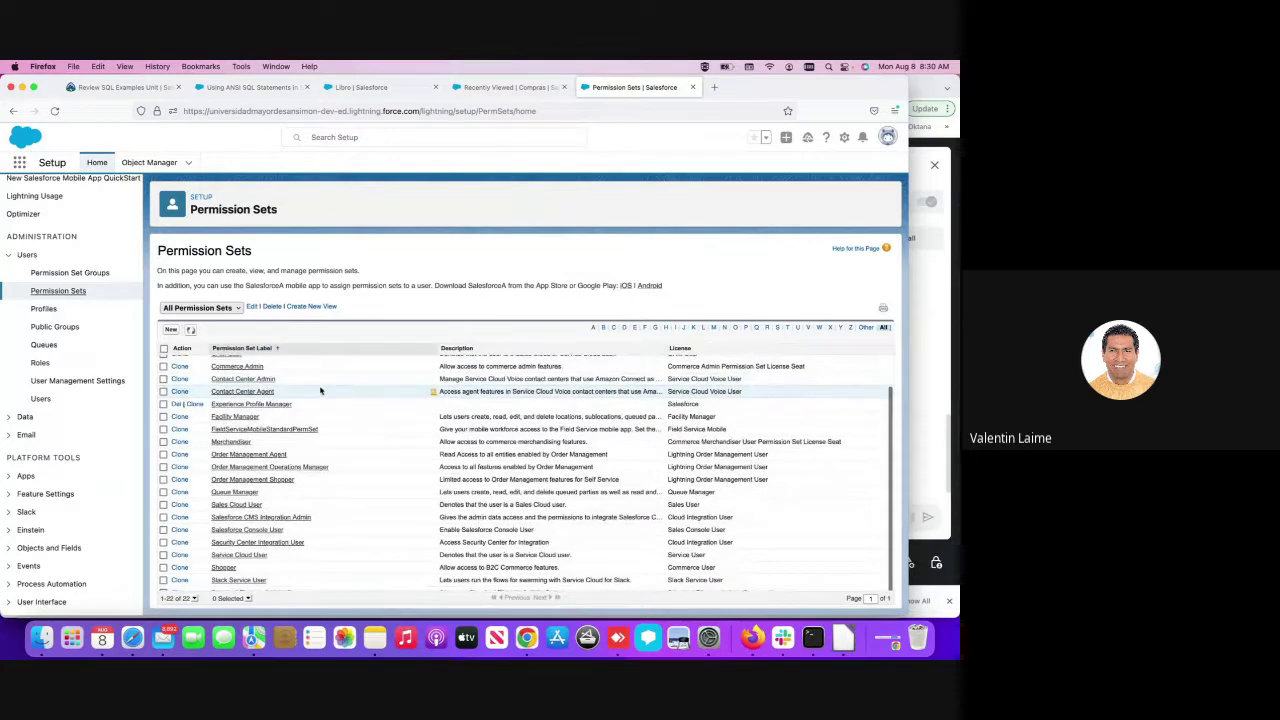
- Create a permission set with label and API name MisObjetos, leaving the description empty and the license at --None--
click(173, 330)
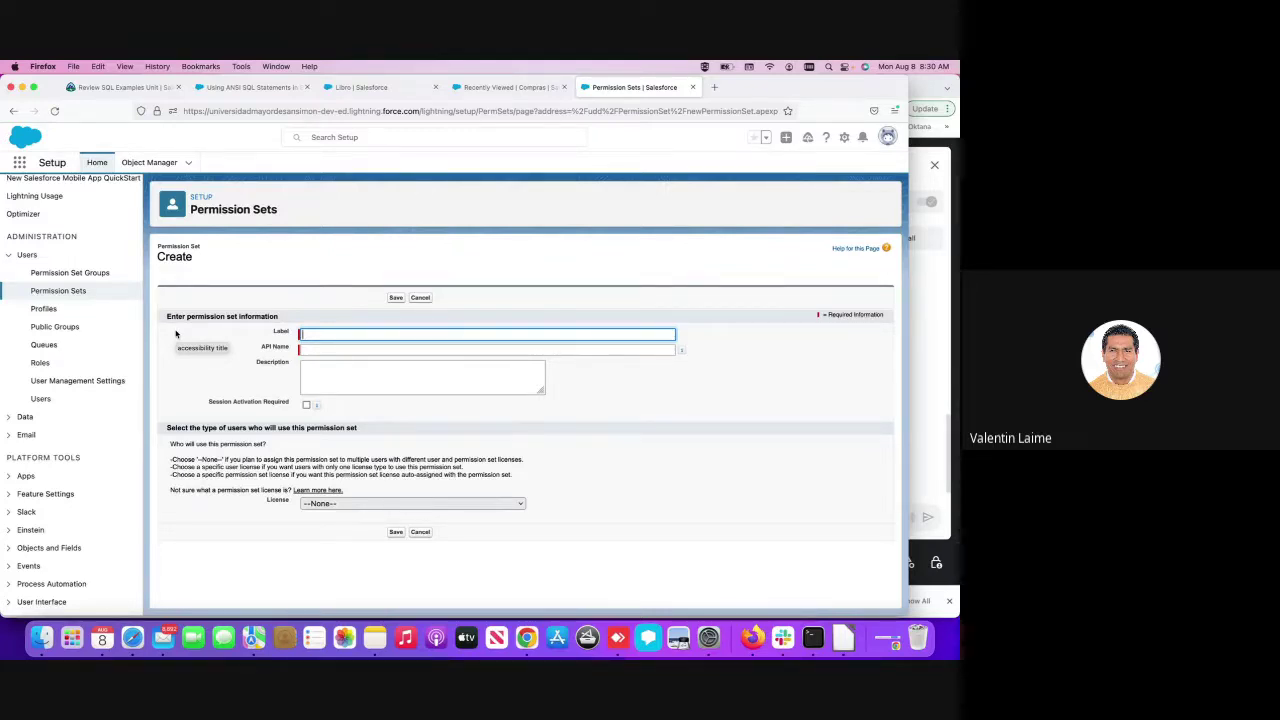
text(MisObjetos)
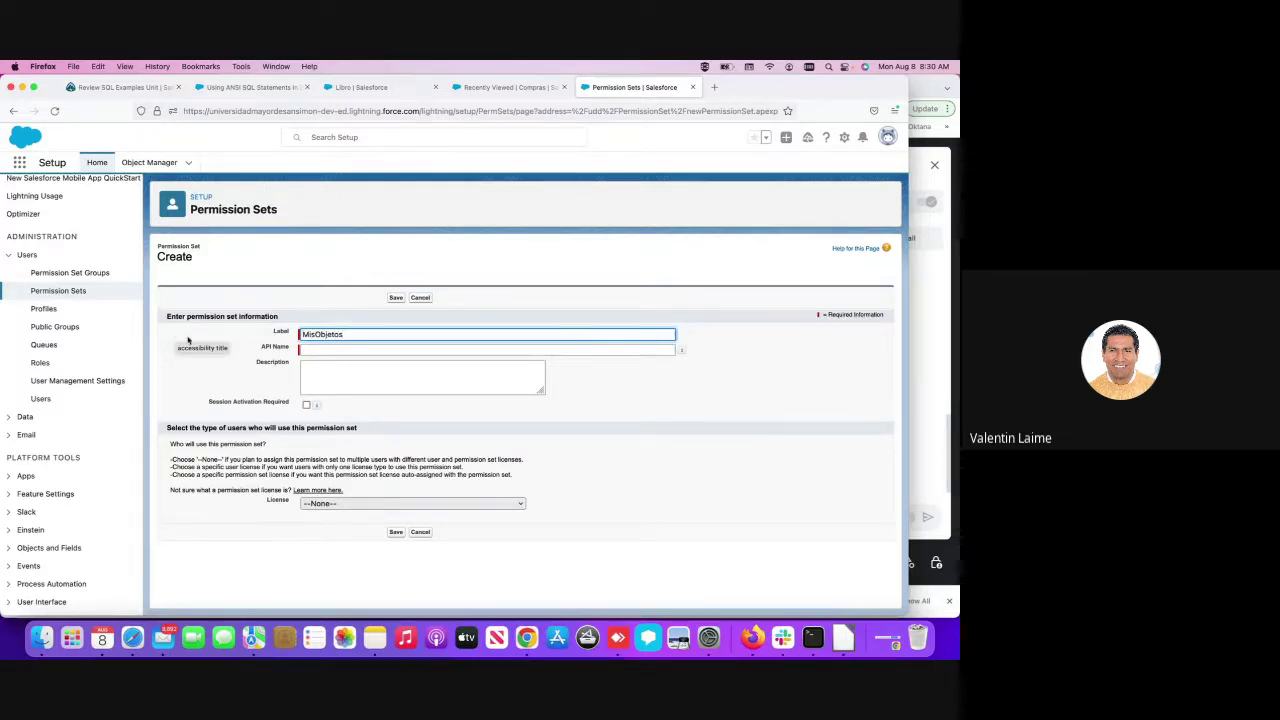
key(Tab)
click(387, 388)
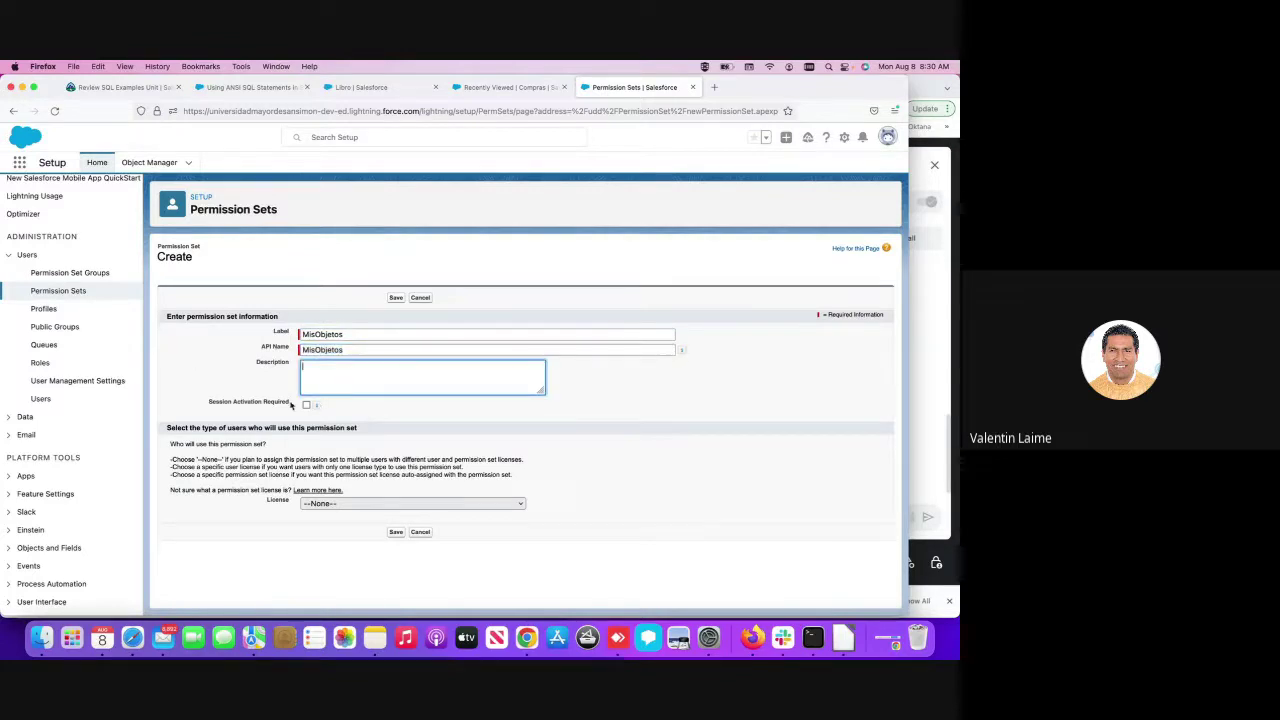
click(352, 503)
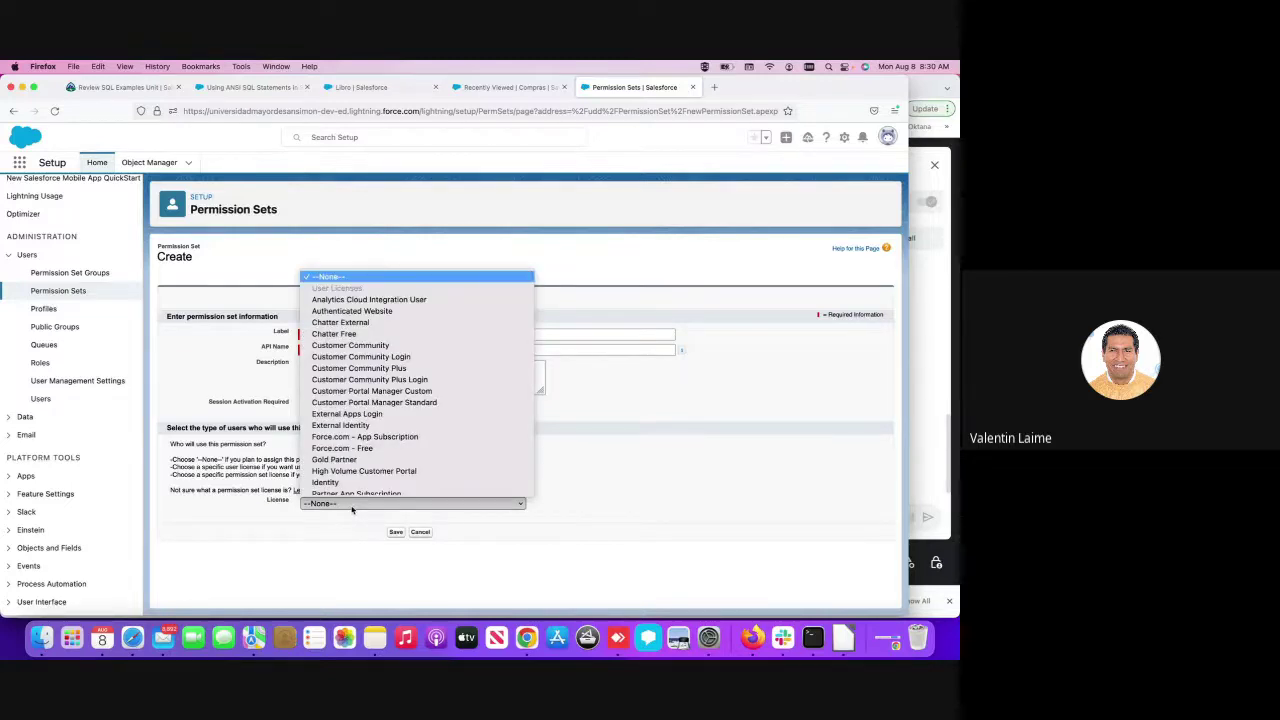
click(255, 523)
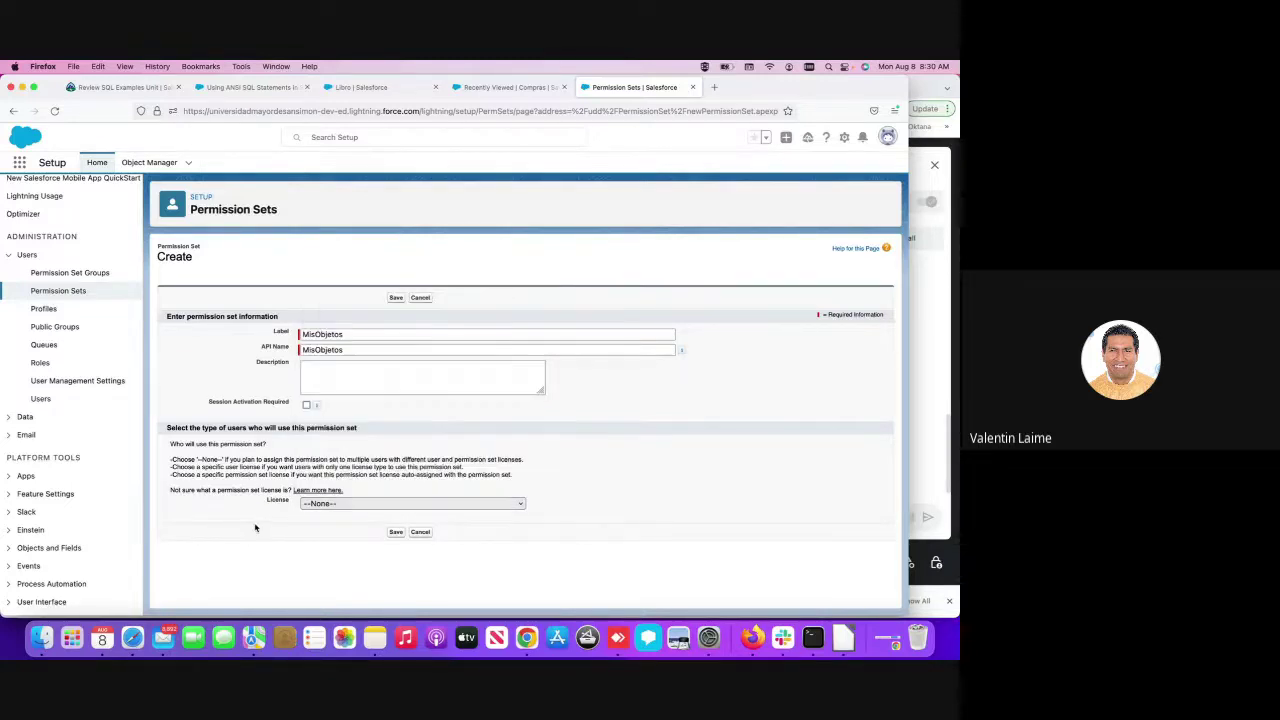
click(396, 533)
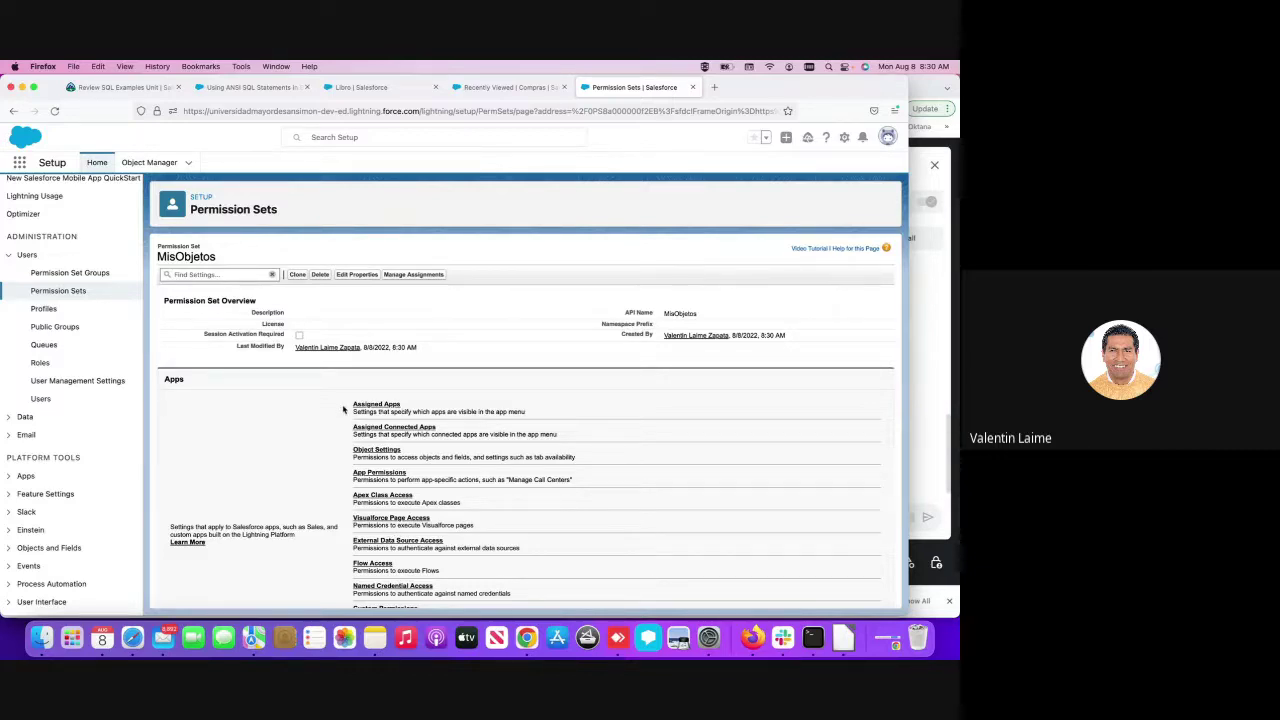
- Review the app and system settings of the MisObjetos permission set, and open and save its properties
scroll(343, 409, down, 5)
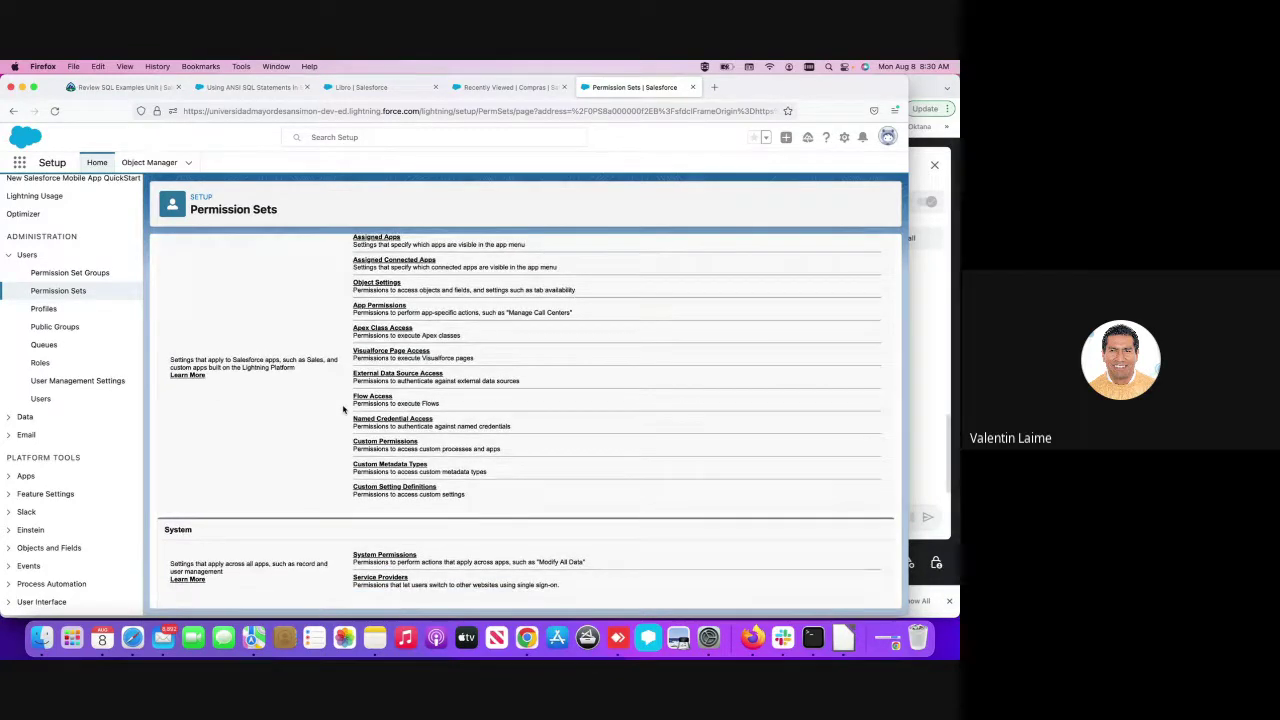
scroll(343, 409, up, 4)
scroll(343, 409, up, 1)
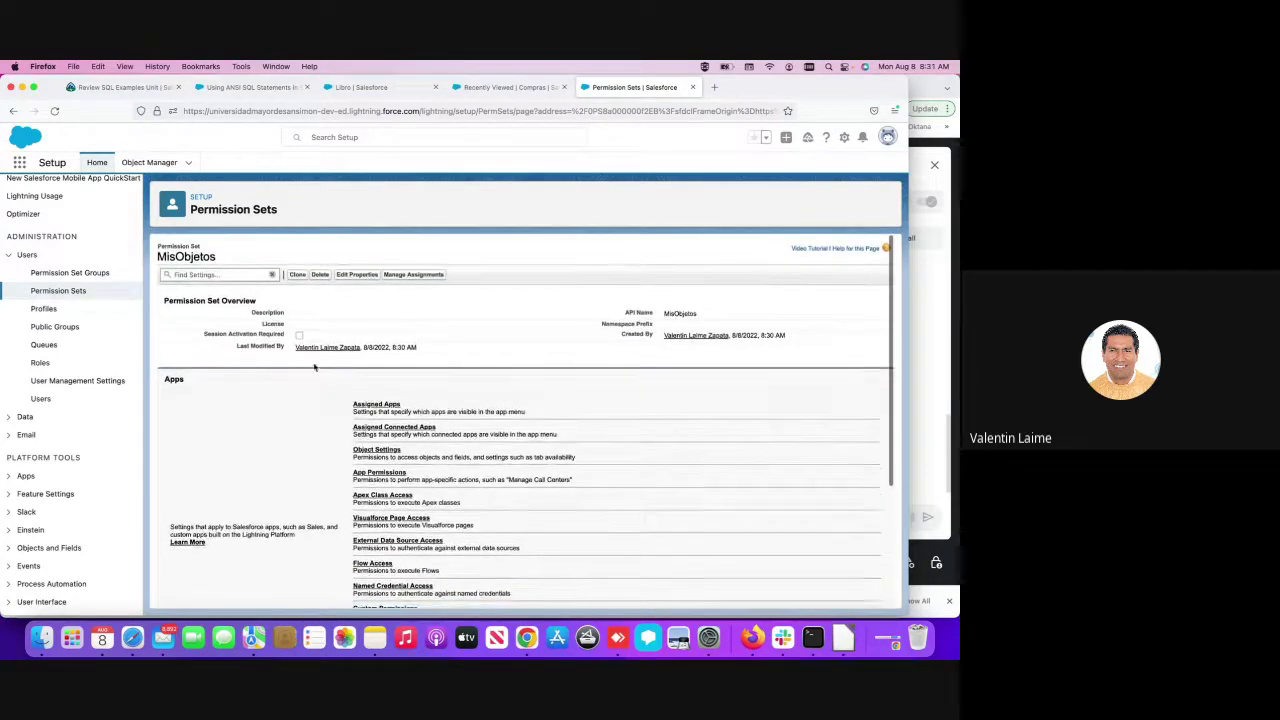
click(361, 275)
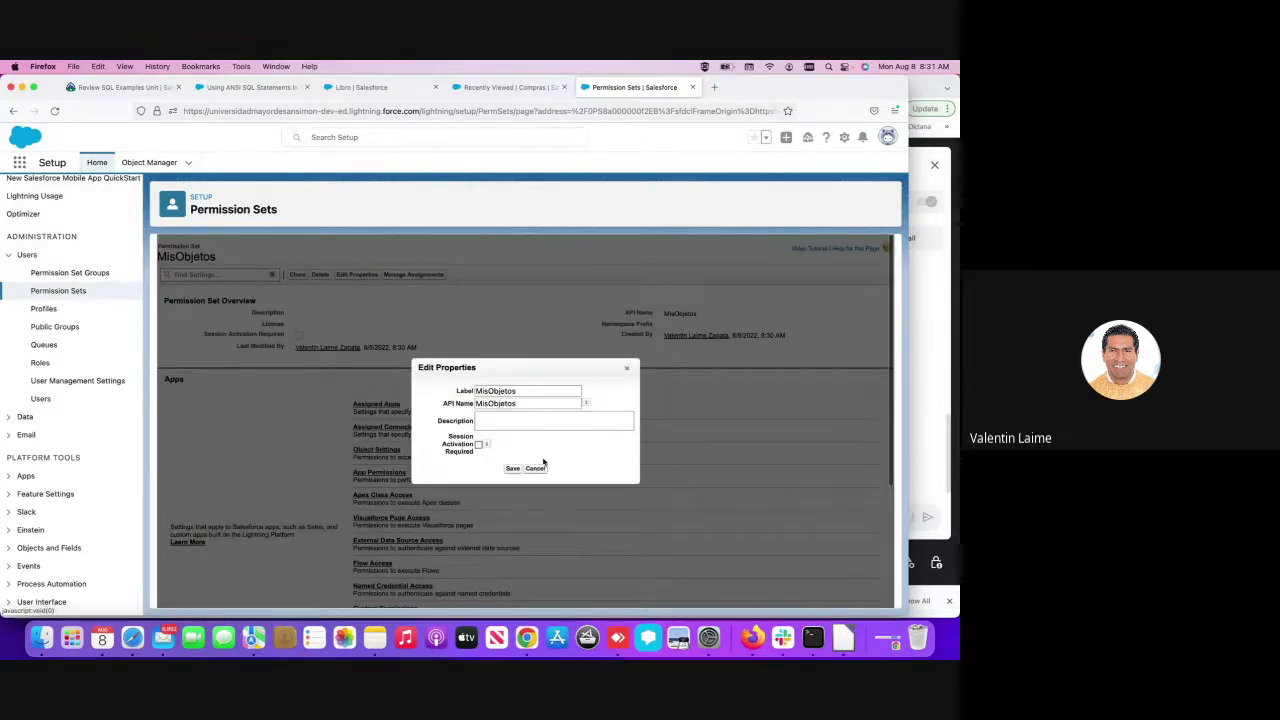
click(512, 469)
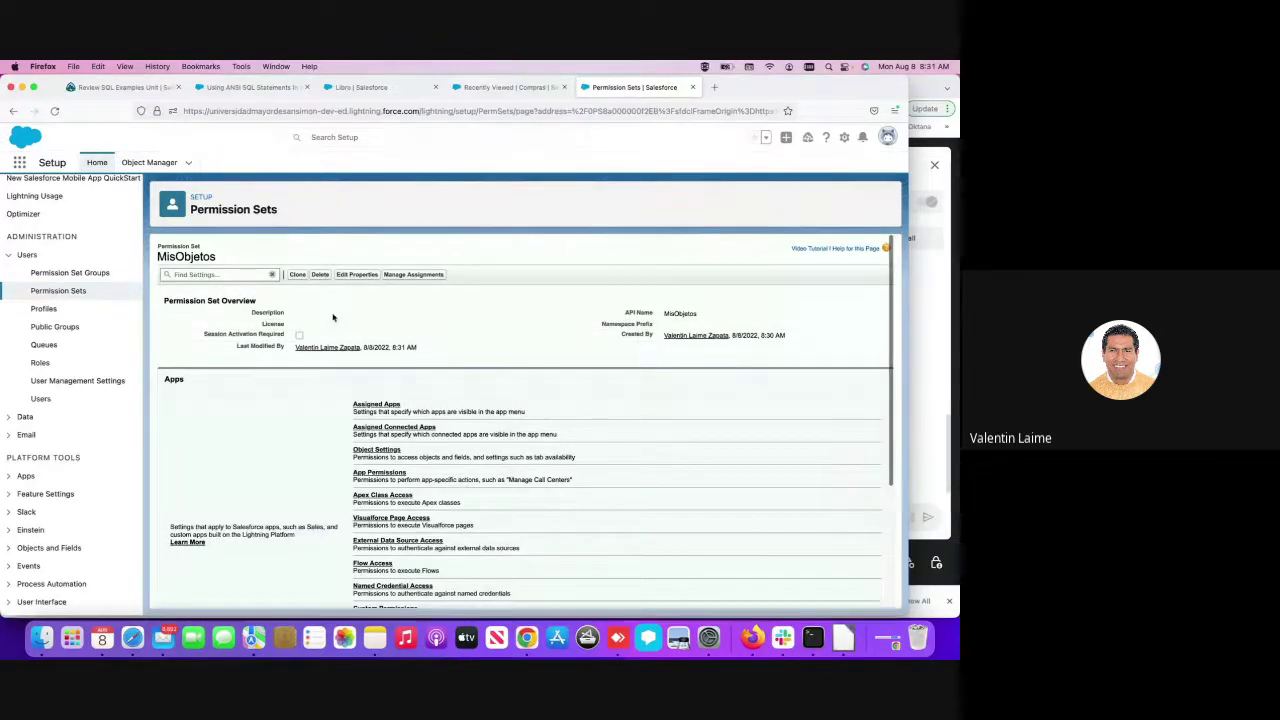
- Assign the MisObjetos permission set to the user with the System Administrator profile and finish the assignment summary
click(406, 280)
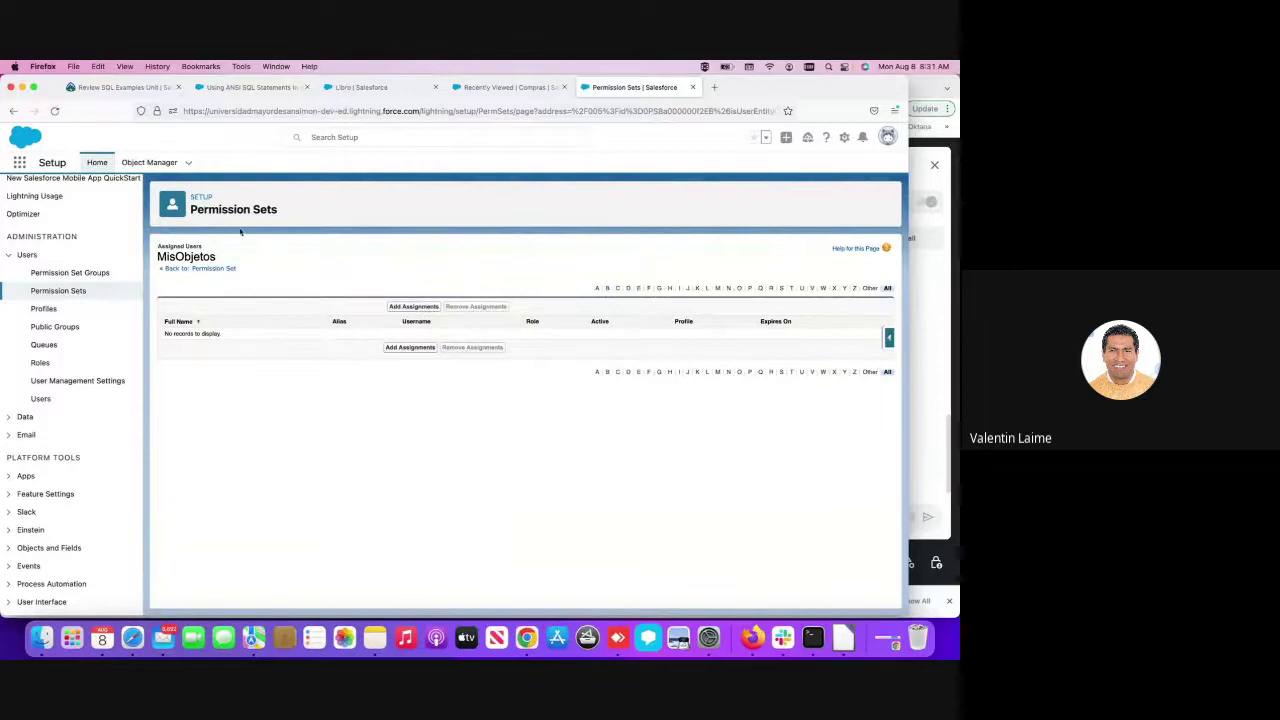
click(410, 307)
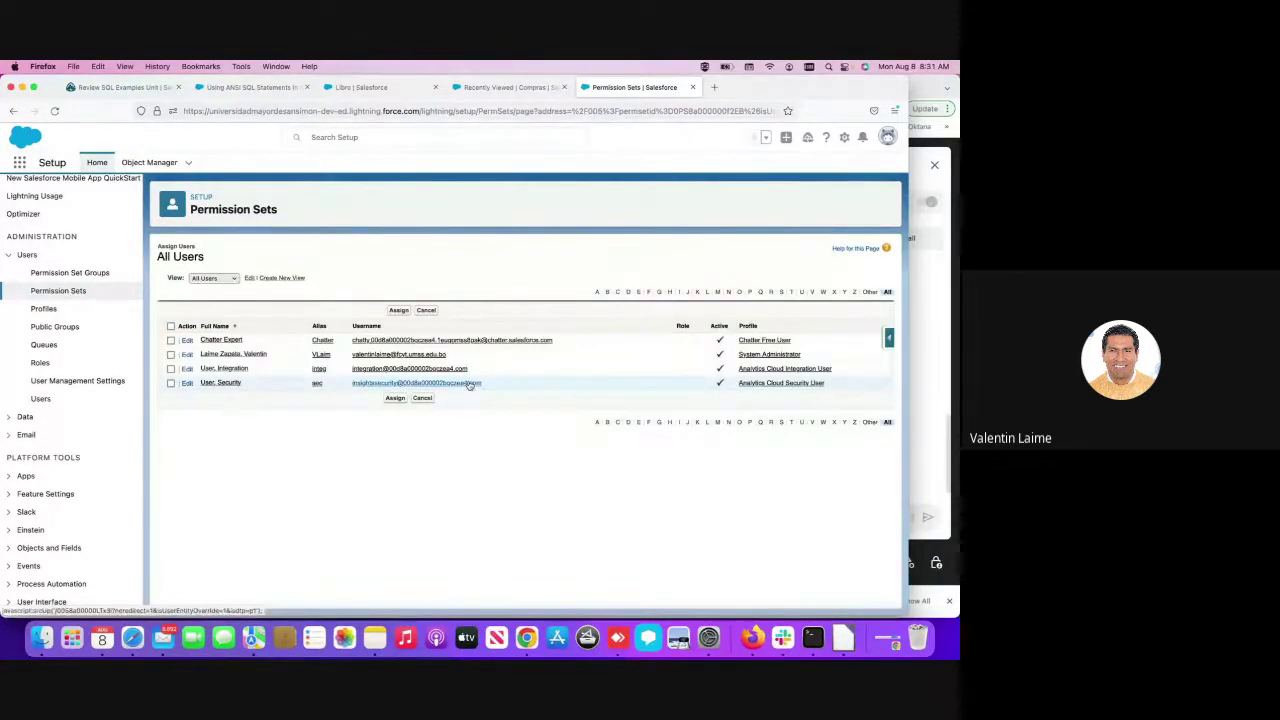
click(170, 355)
click(394, 398)
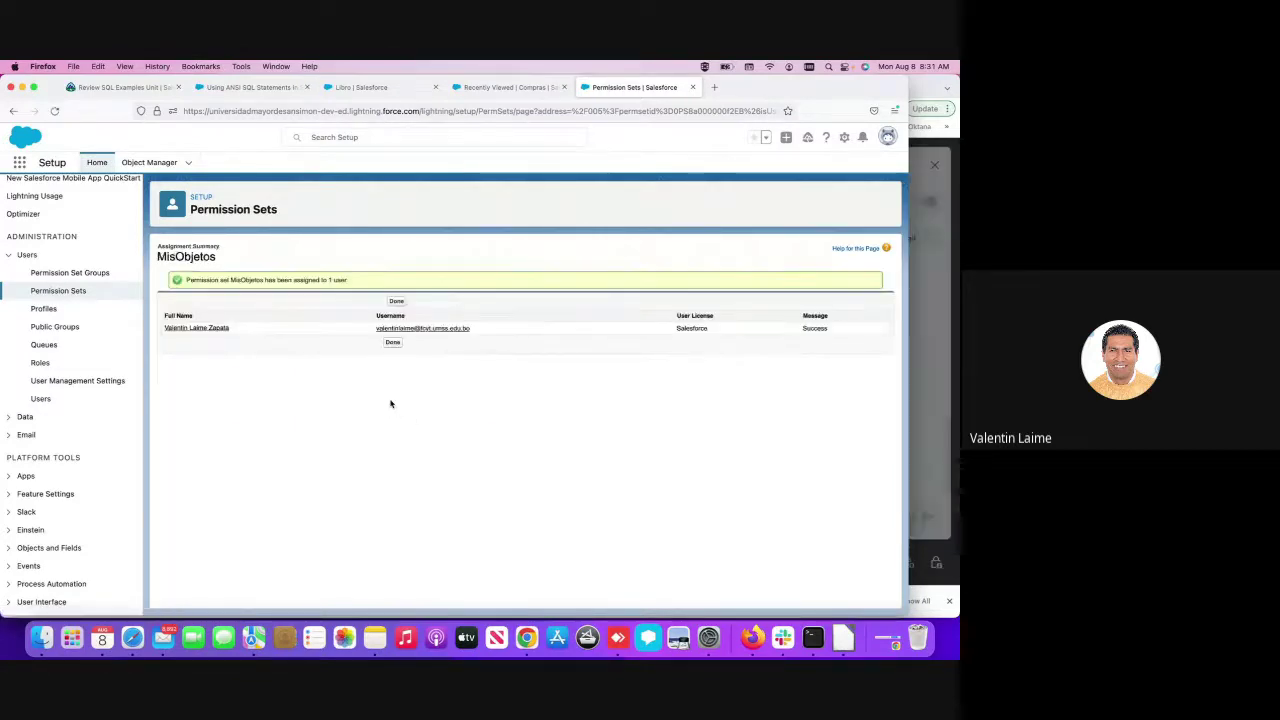
click(396, 302)
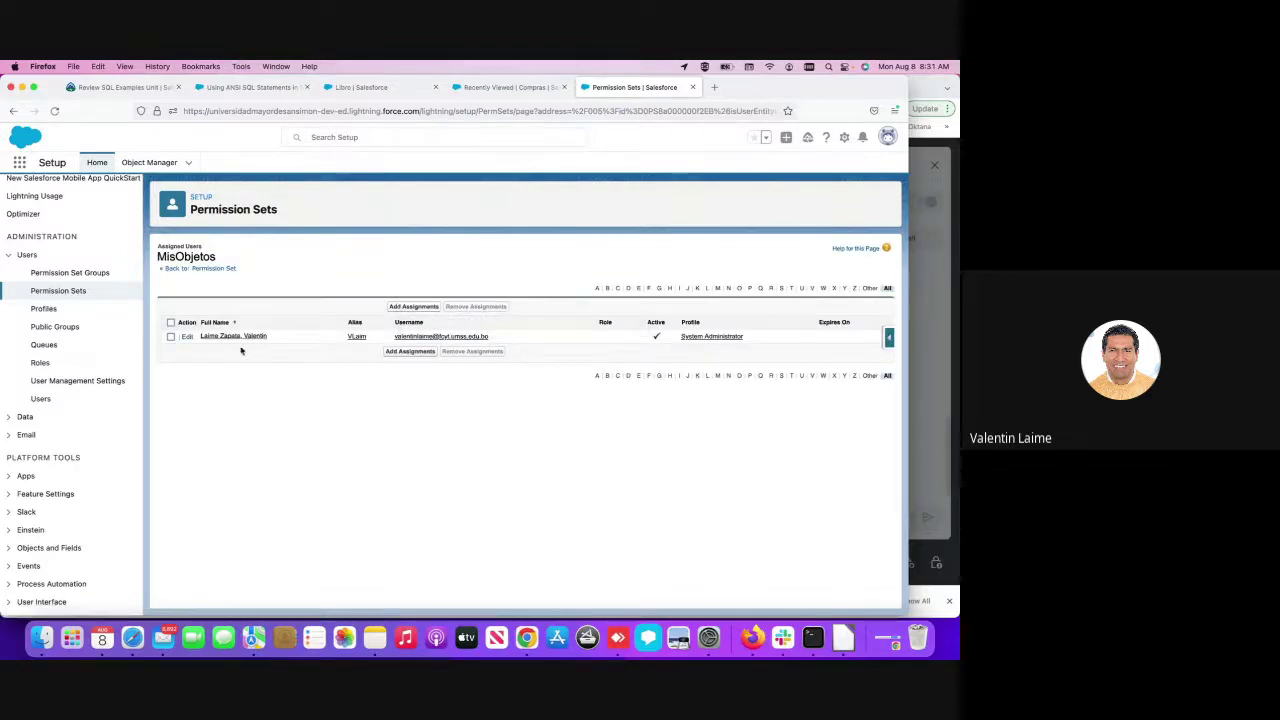
- Open the assigned System Administrator user's record for editing and look through its general information, address and locale fields
click(188, 337)
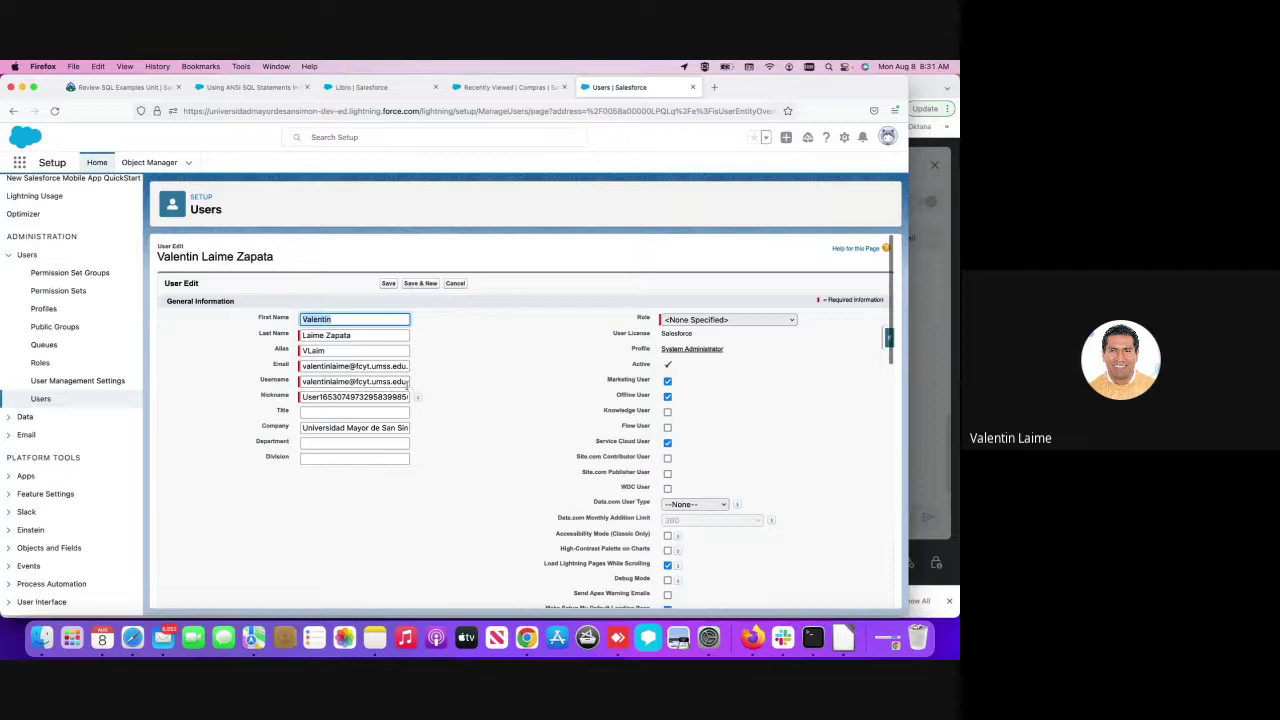
scroll(421, 391, down, 10)
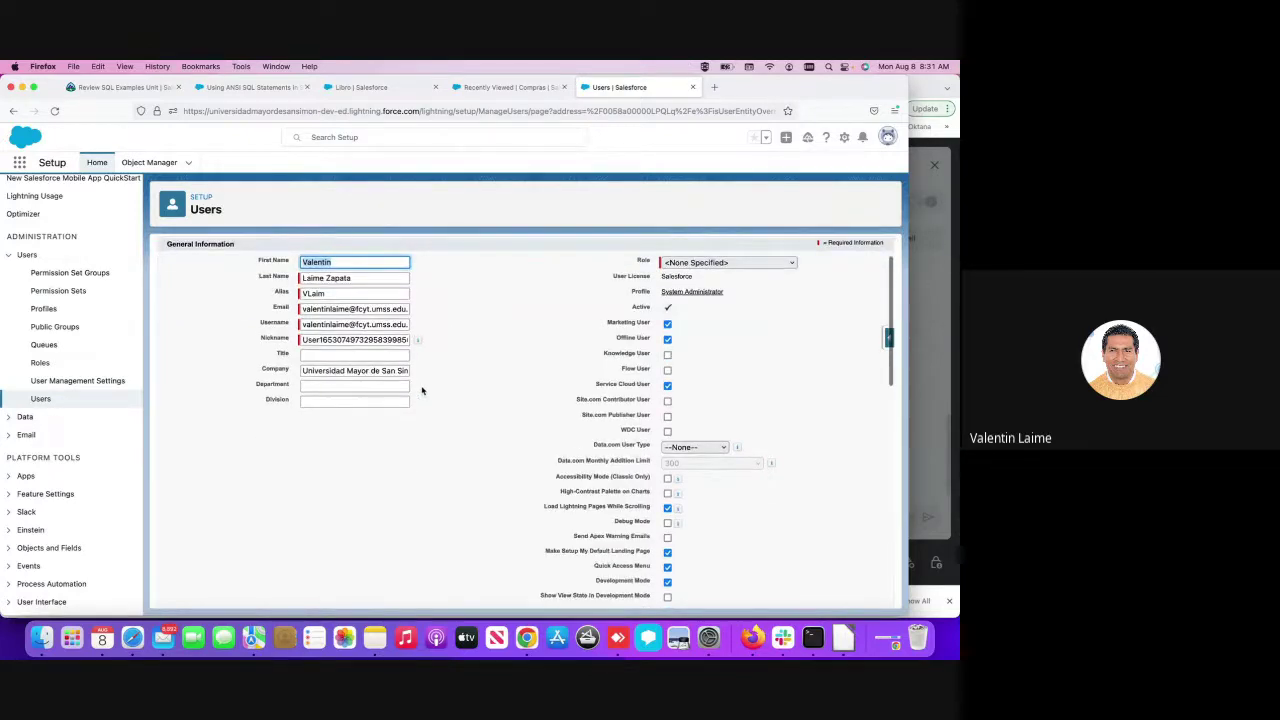
scroll(421, 391, down, 1)
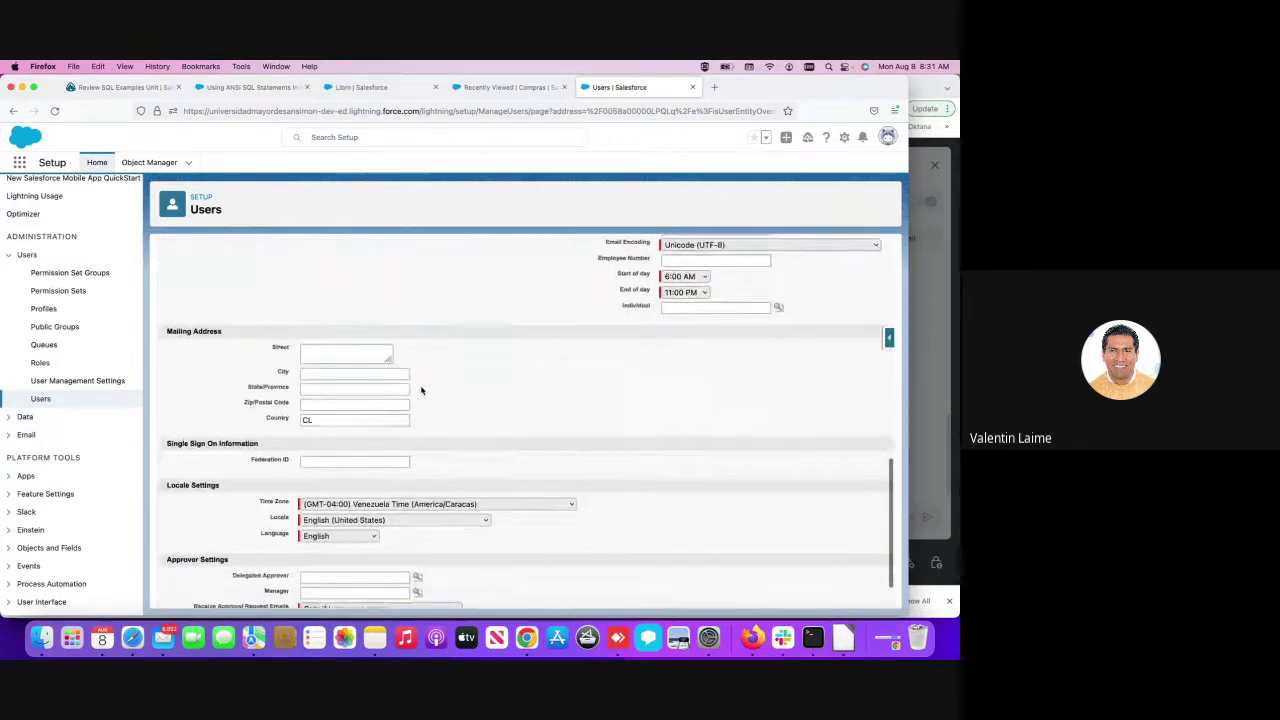
- Switch to the Google Meet call in Chrome, admit the waiting participant and return to Salesforce in Firefox
click(918, 480)
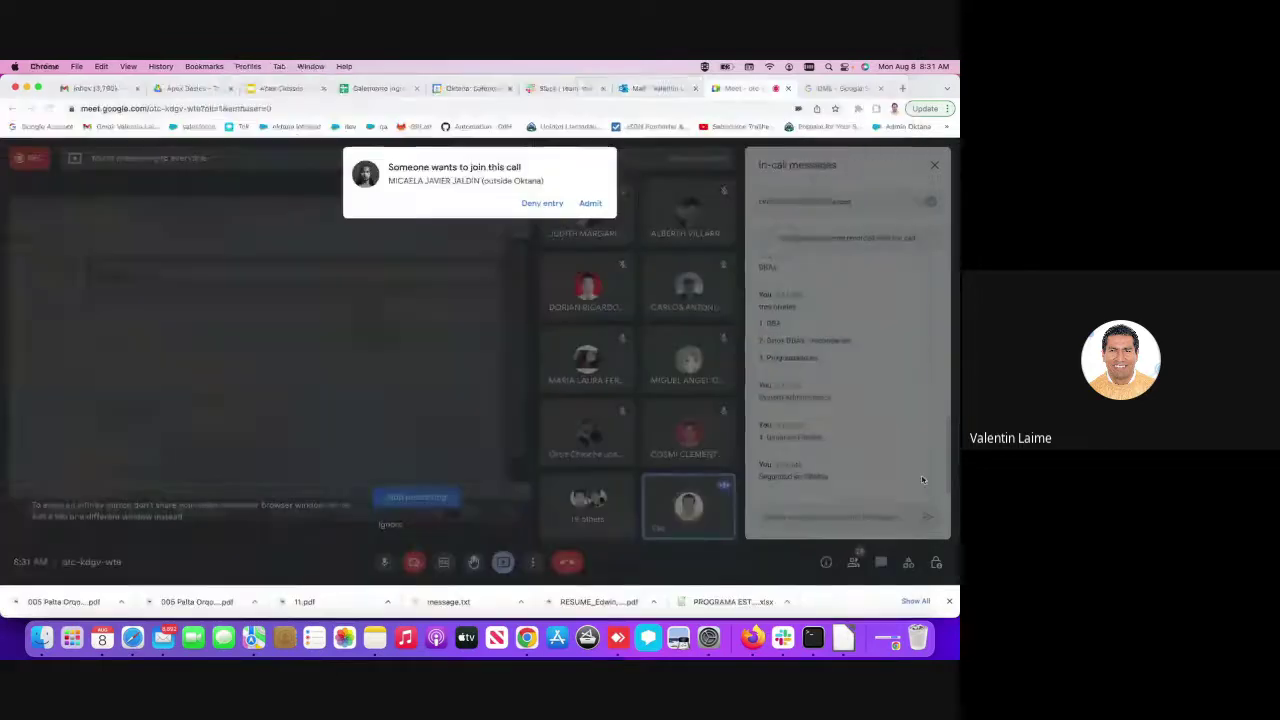
click(590, 203)
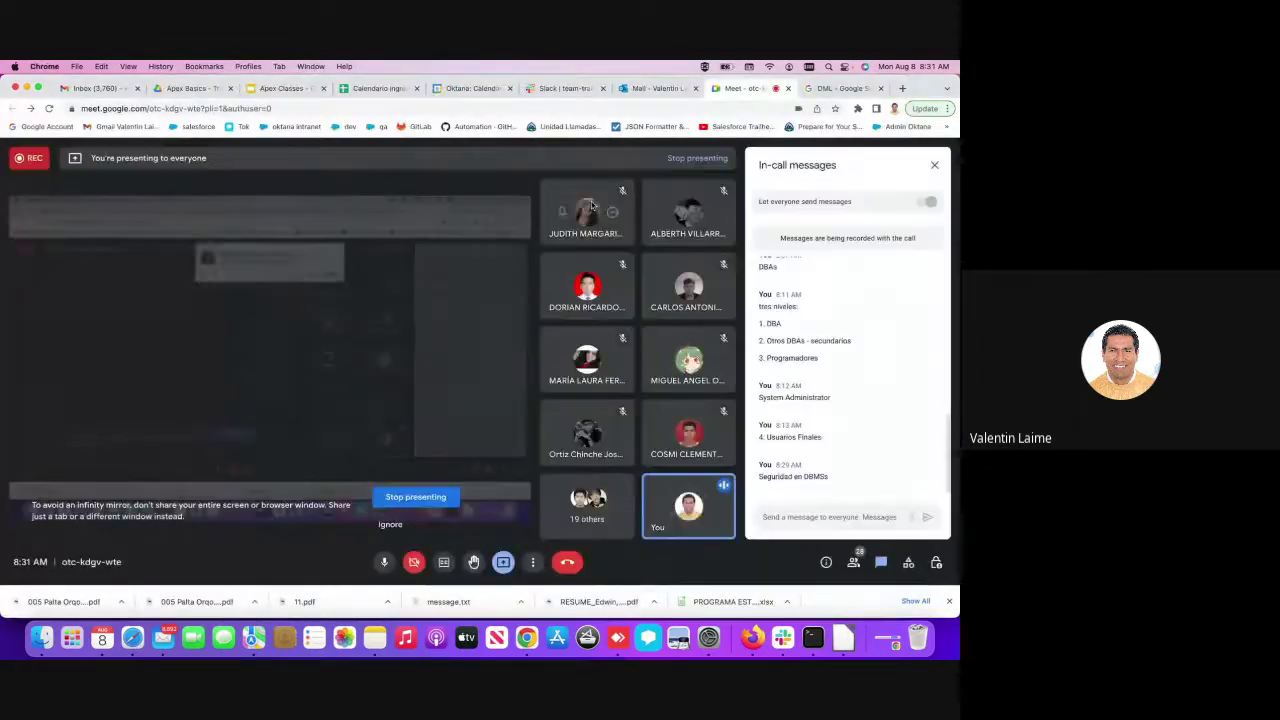
click(752, 637)
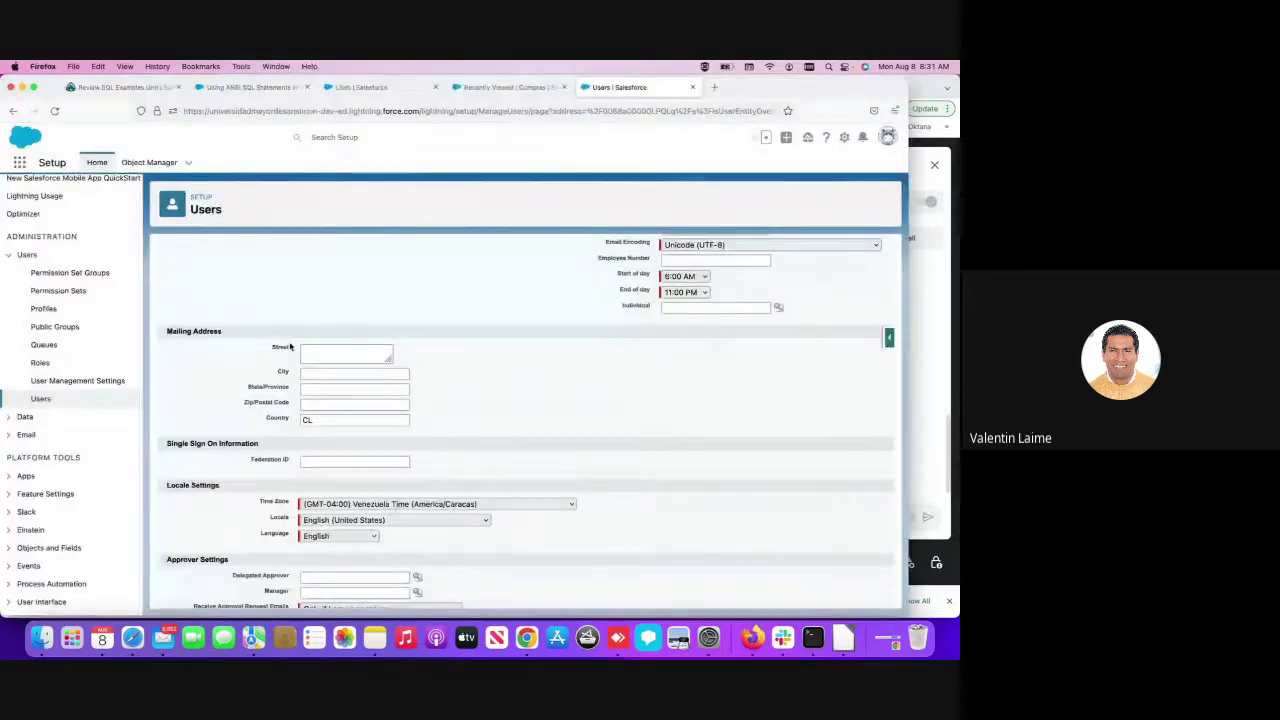
- Examine the user's role, profile, feature checkboxes, locale and approver settings, and view the available language options
scroll(386, 347, down, 2)
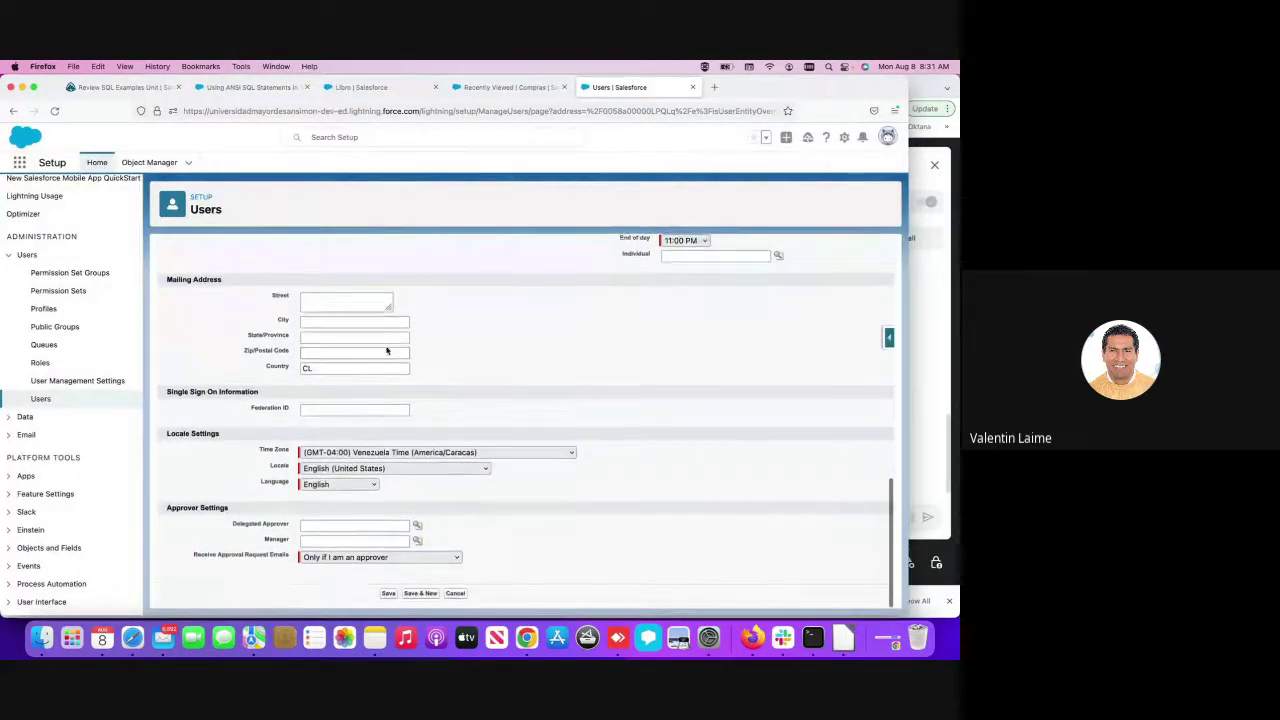
scroll(386, 349, up, 10)
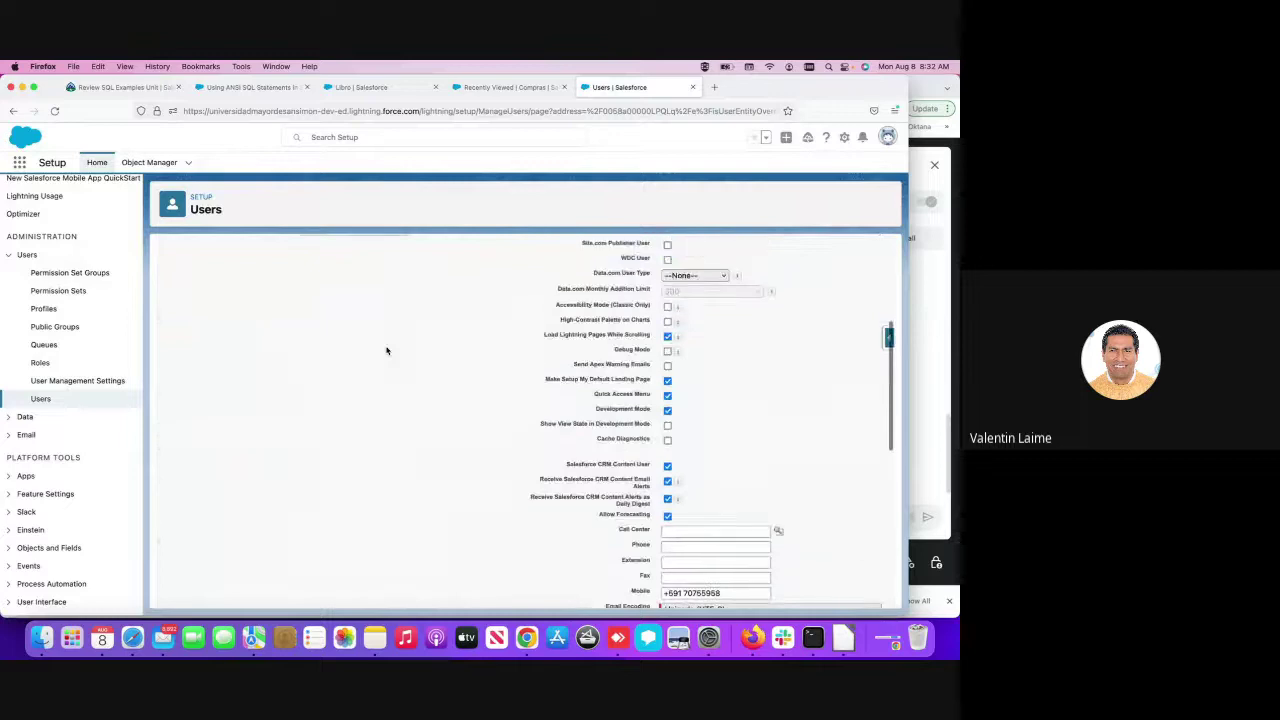
scroll(386, 347, up, 2)
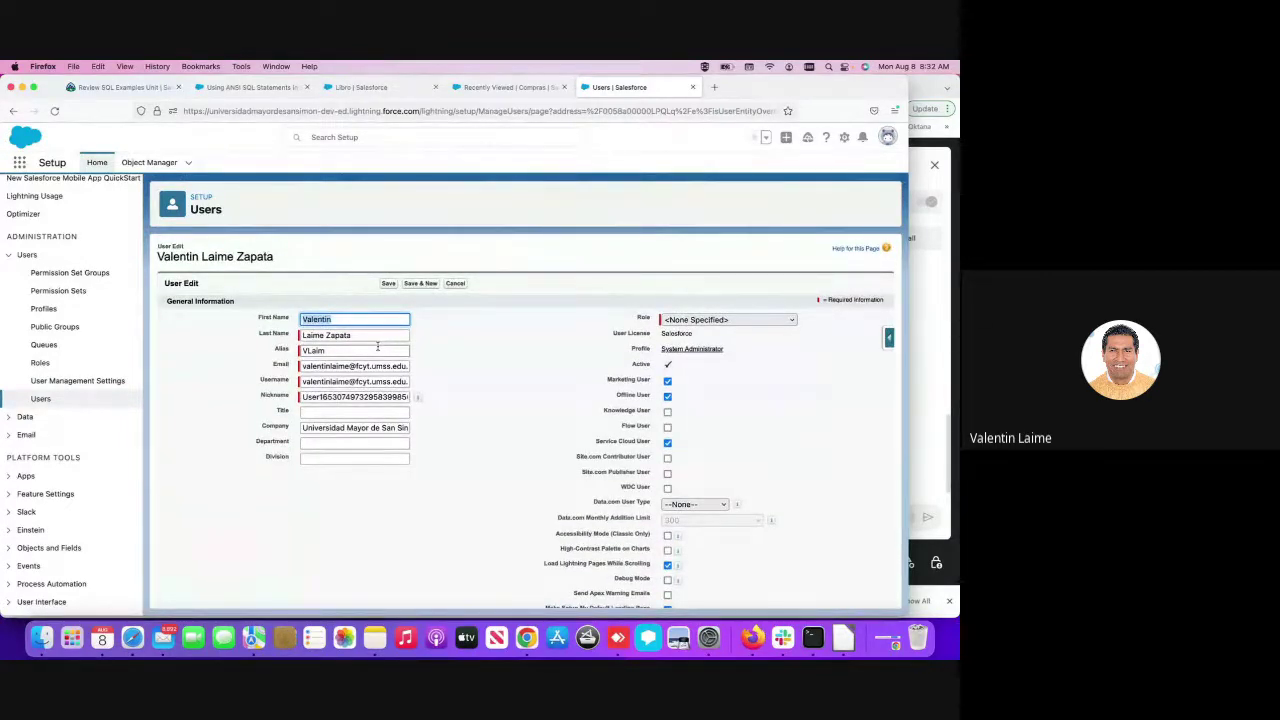
scroll(655, 397, down, 5)
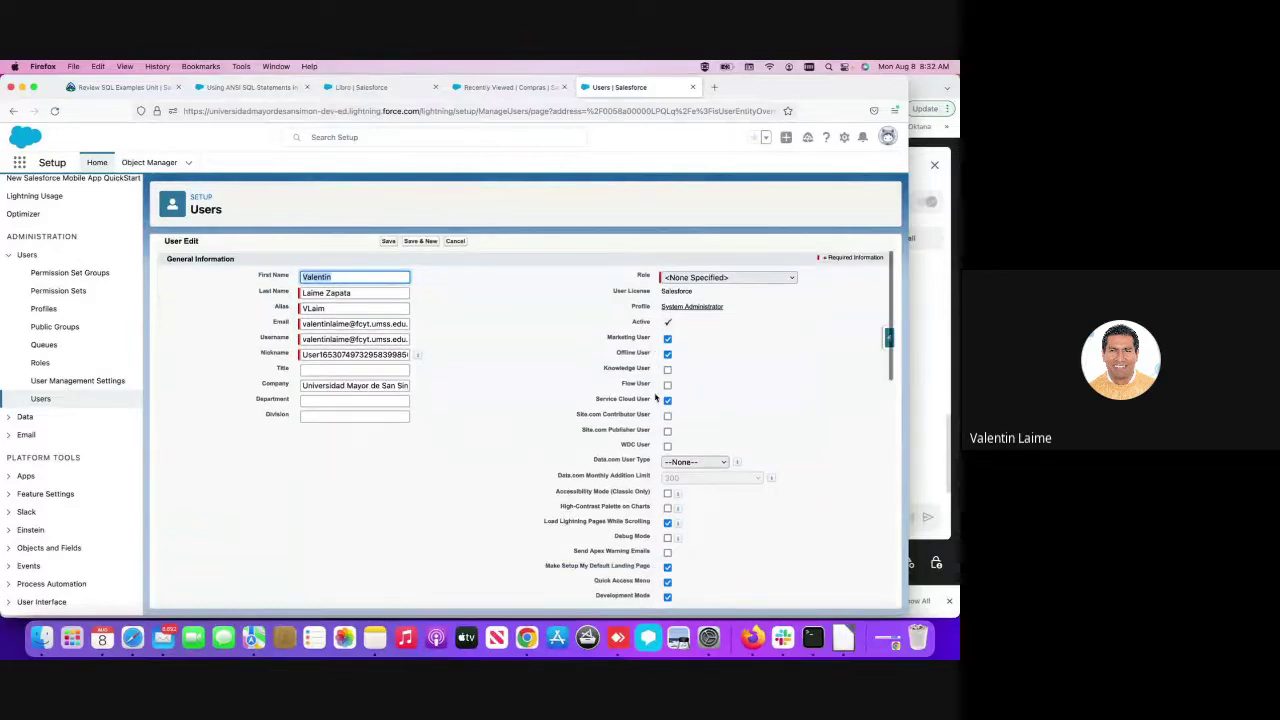
scroll(655, 397, down, 7)
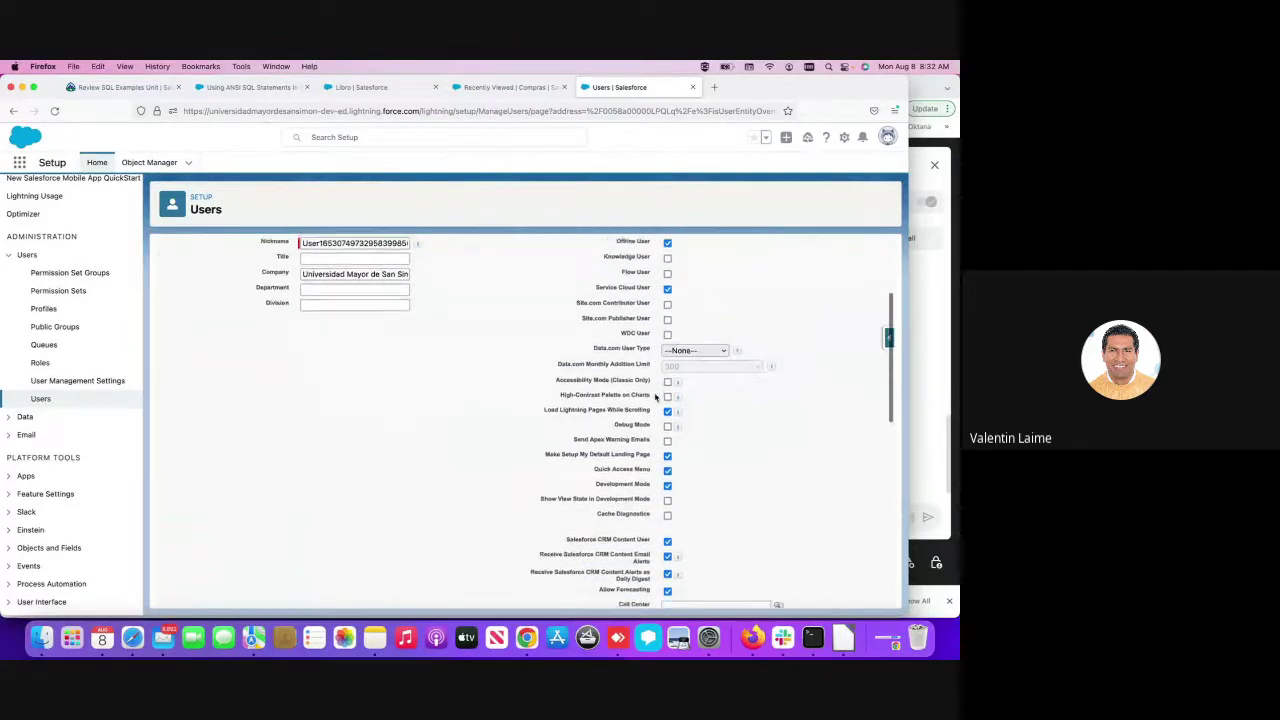
scroll(655, 397, down, 10)
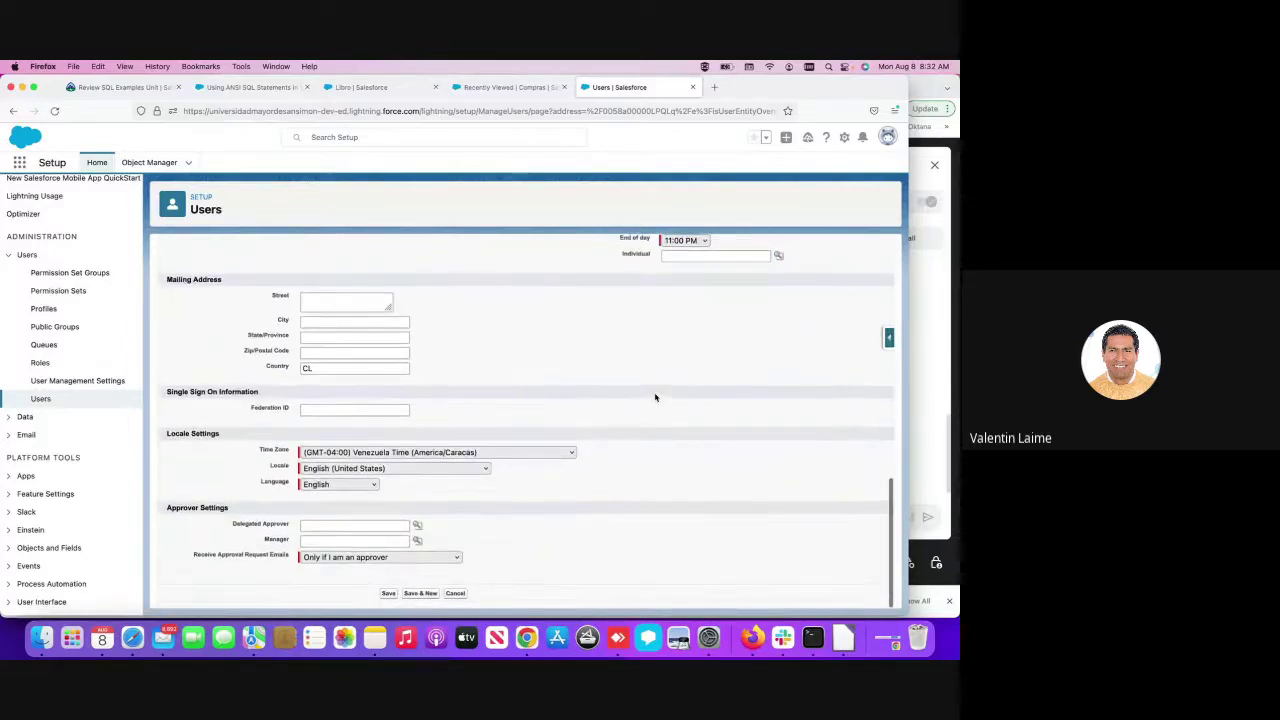
click(335, 485)
click(335, 487)
- Go over the System Administrator user's edit form once more and save the record
scroll(469, 514, up, 15)
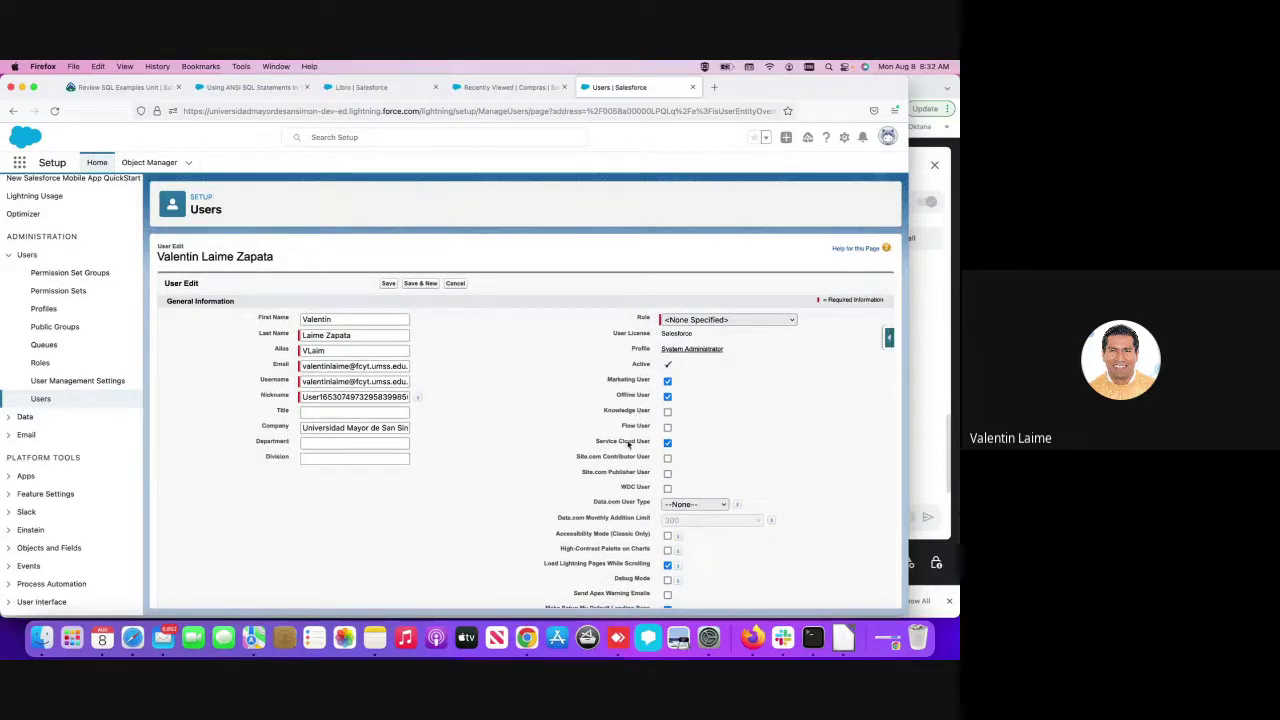
scroll(628, 444, down, 10)
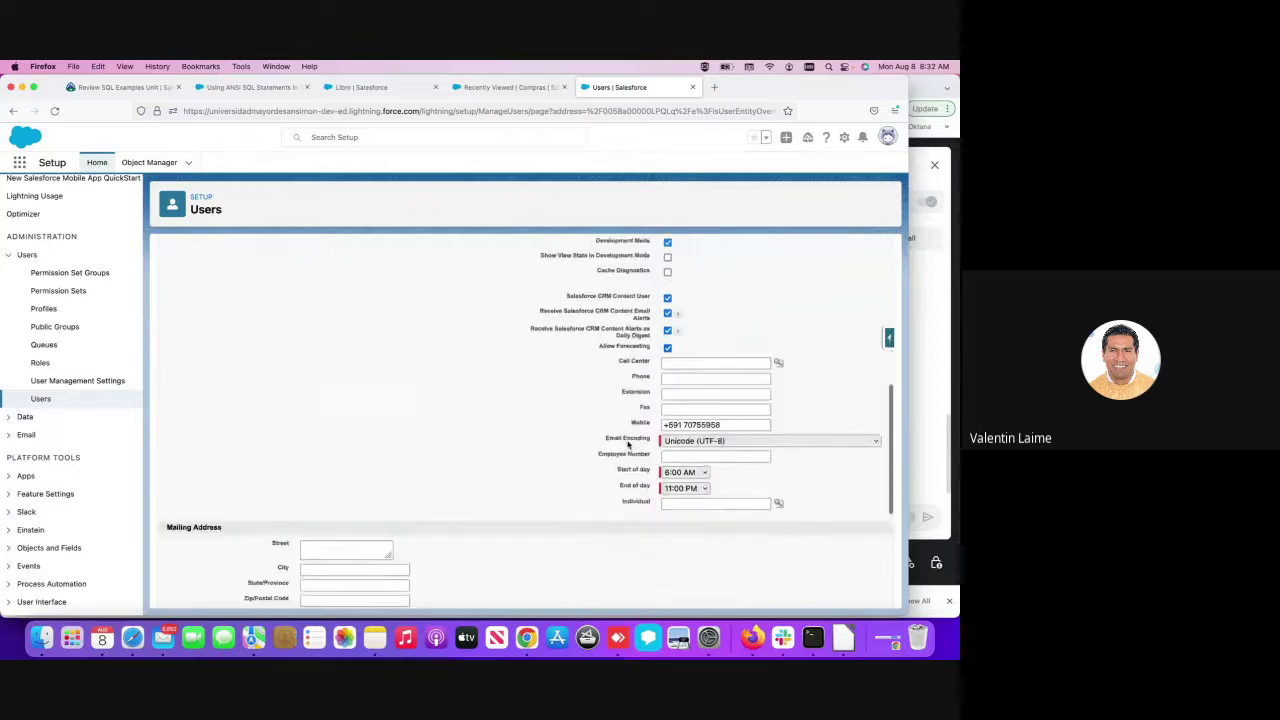
scroll(628, 444, down, 9)
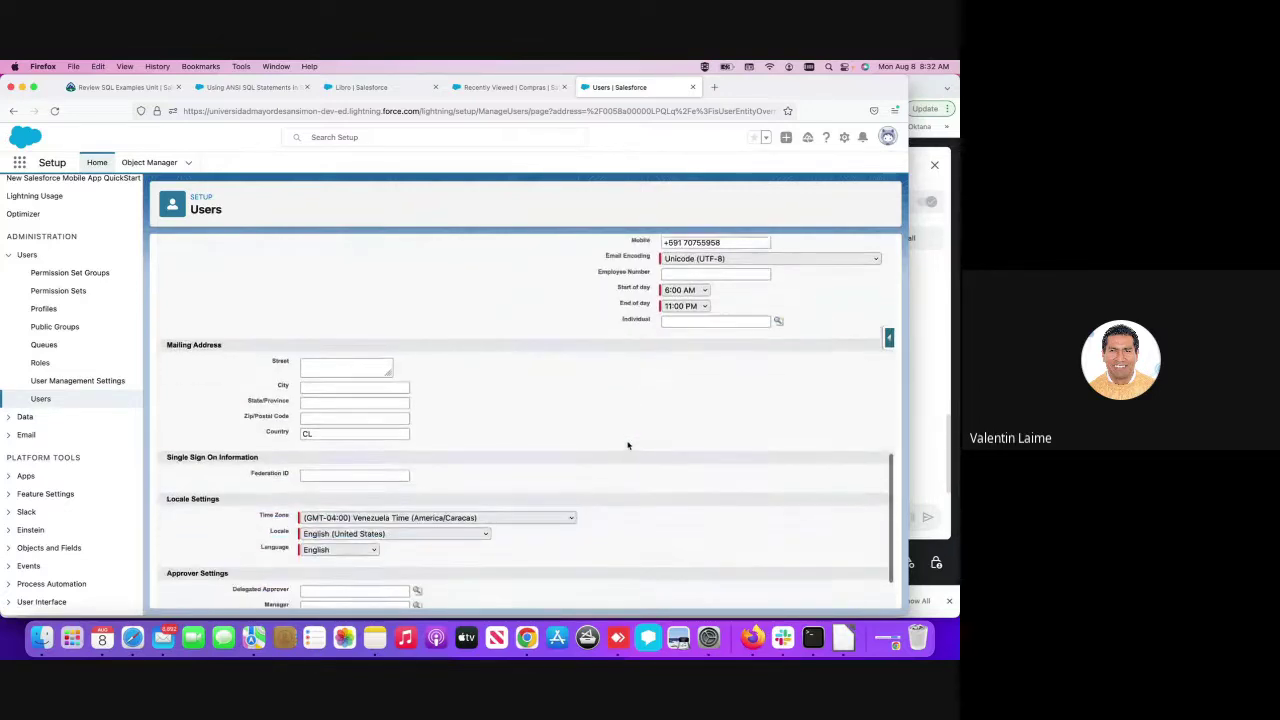
scroll(628, 444, down, 3)
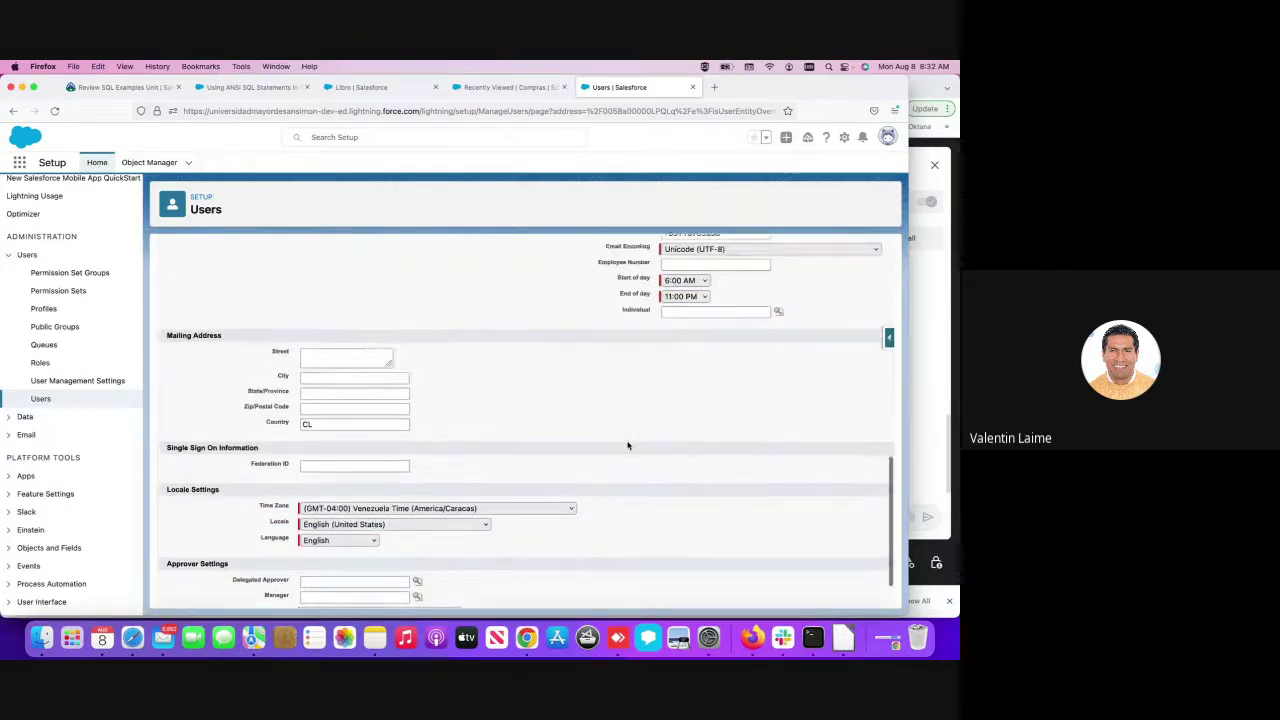
scroll(628, 444, up, 6)
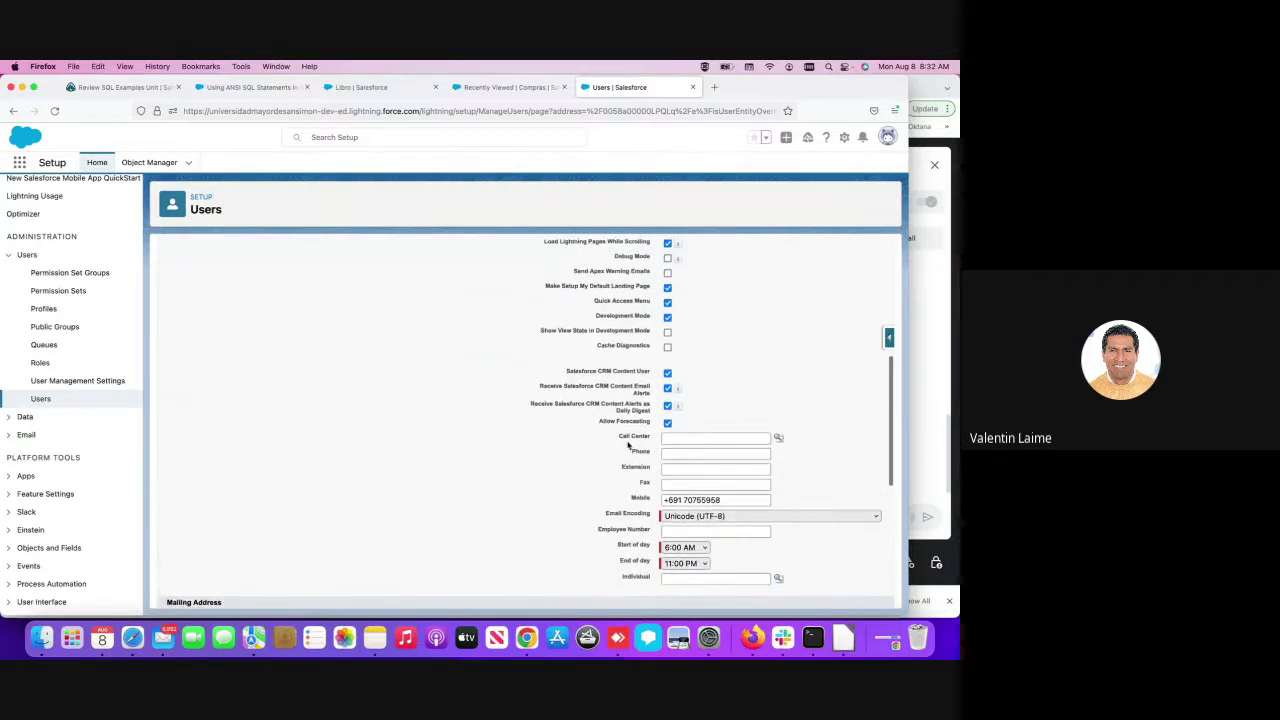
scroll(628, 444, up, 6)
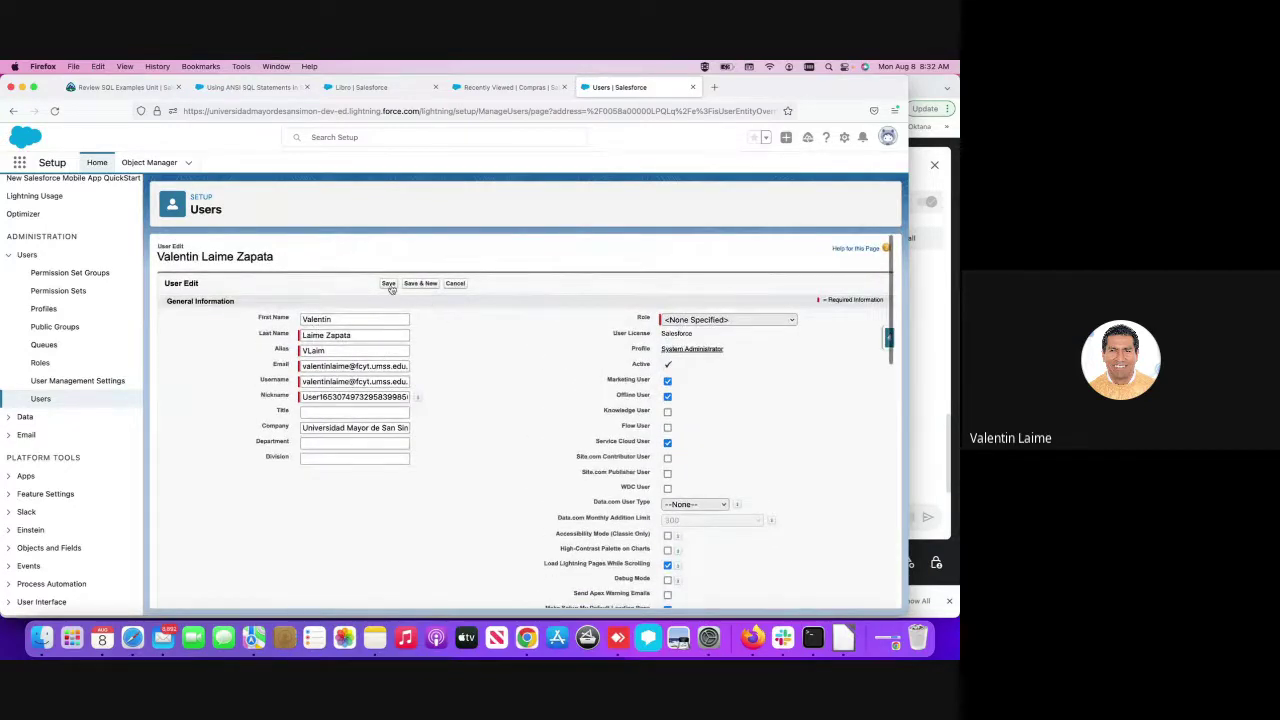
scroll(384, 296, down, 1)
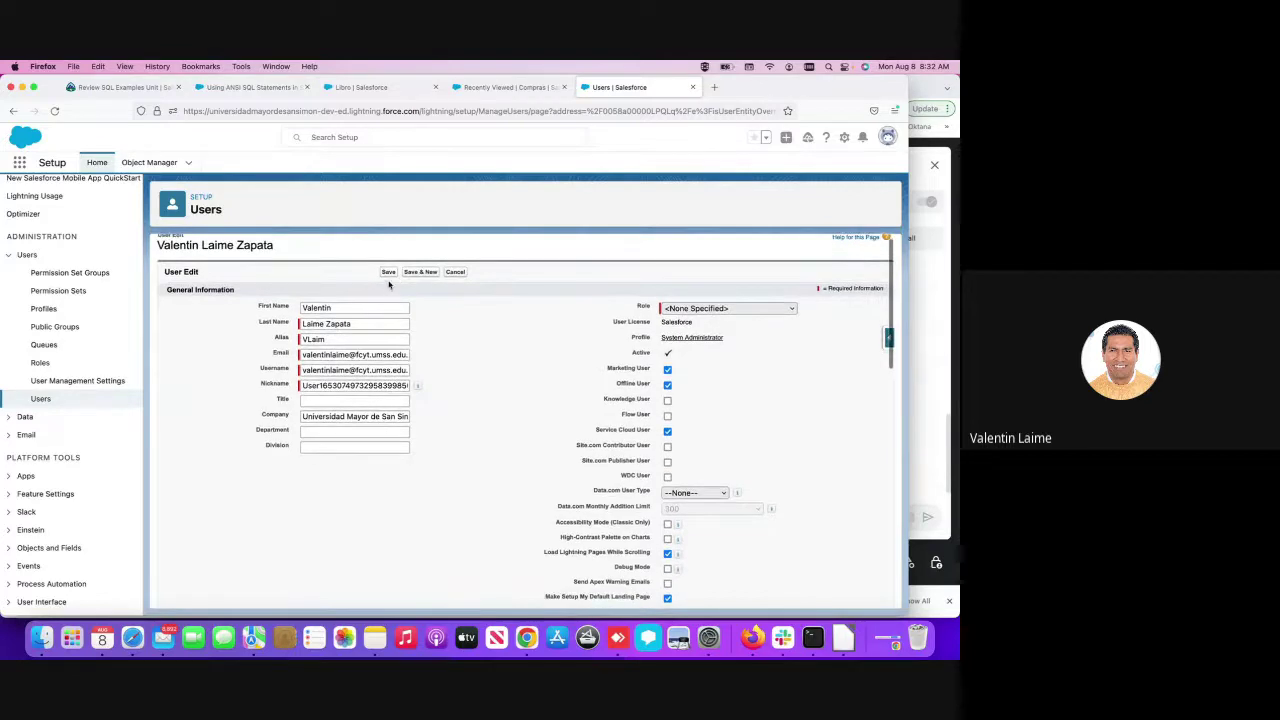
click(388, 273)
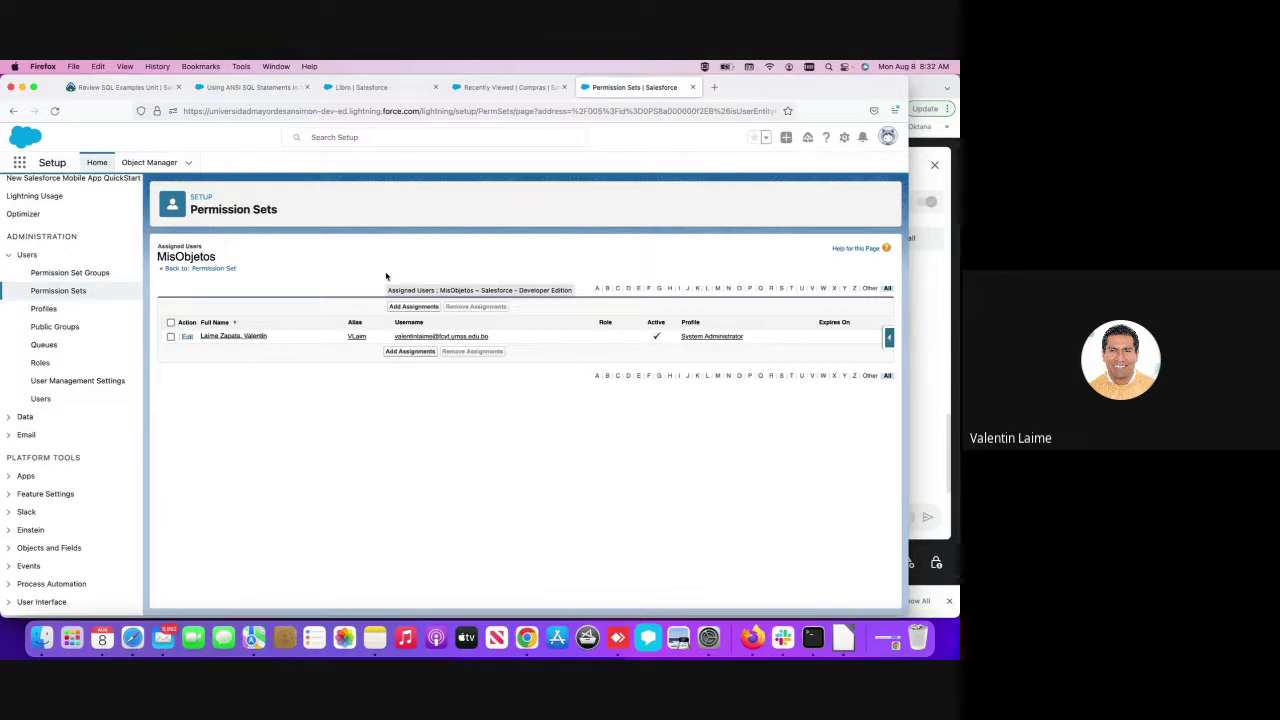
- Check the users available for assignment to MisObjetos, and reopen that permission set from the full permission sets list
click(410, 352)
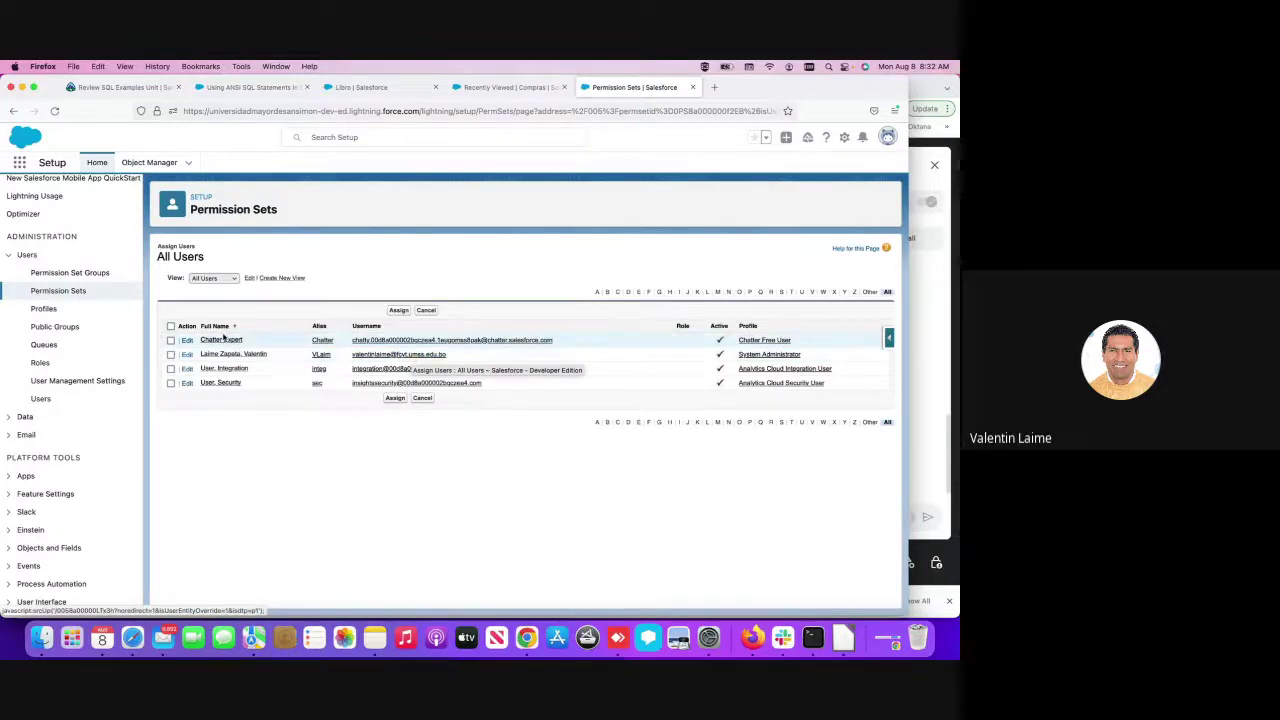
click(79, 291)
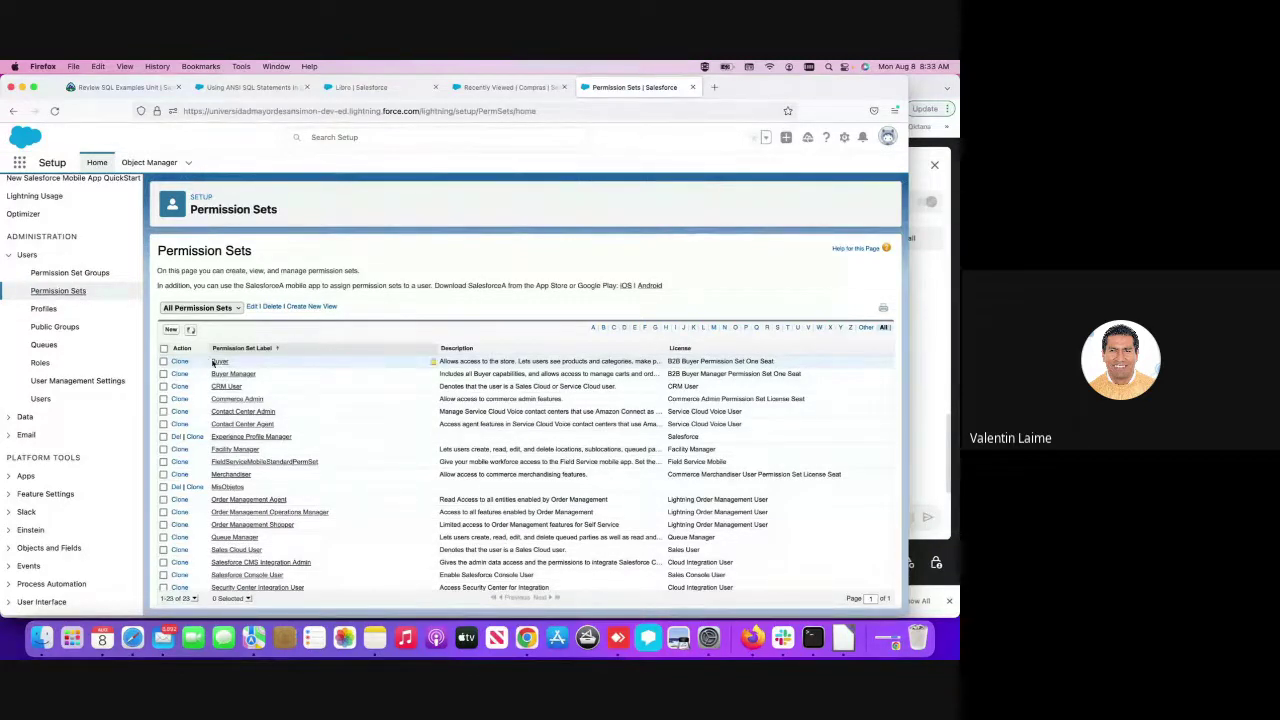
scroll(222, 373, down, 2)
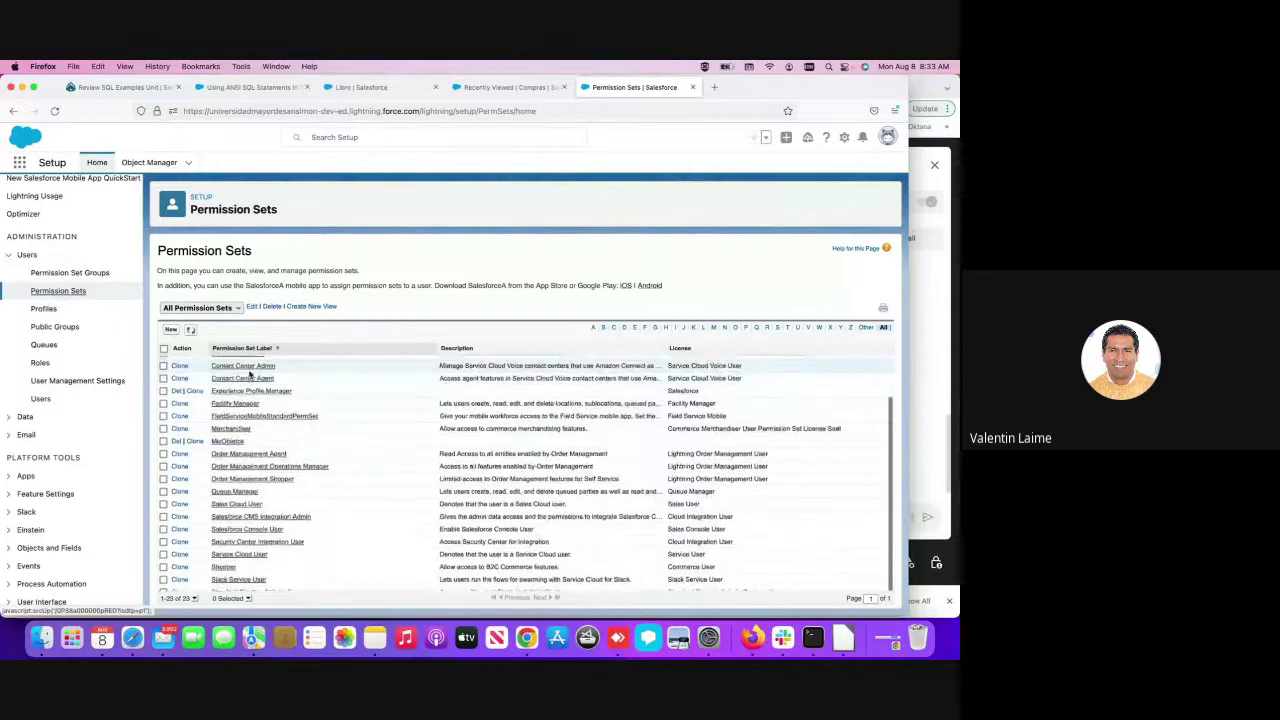
click(231, 445)
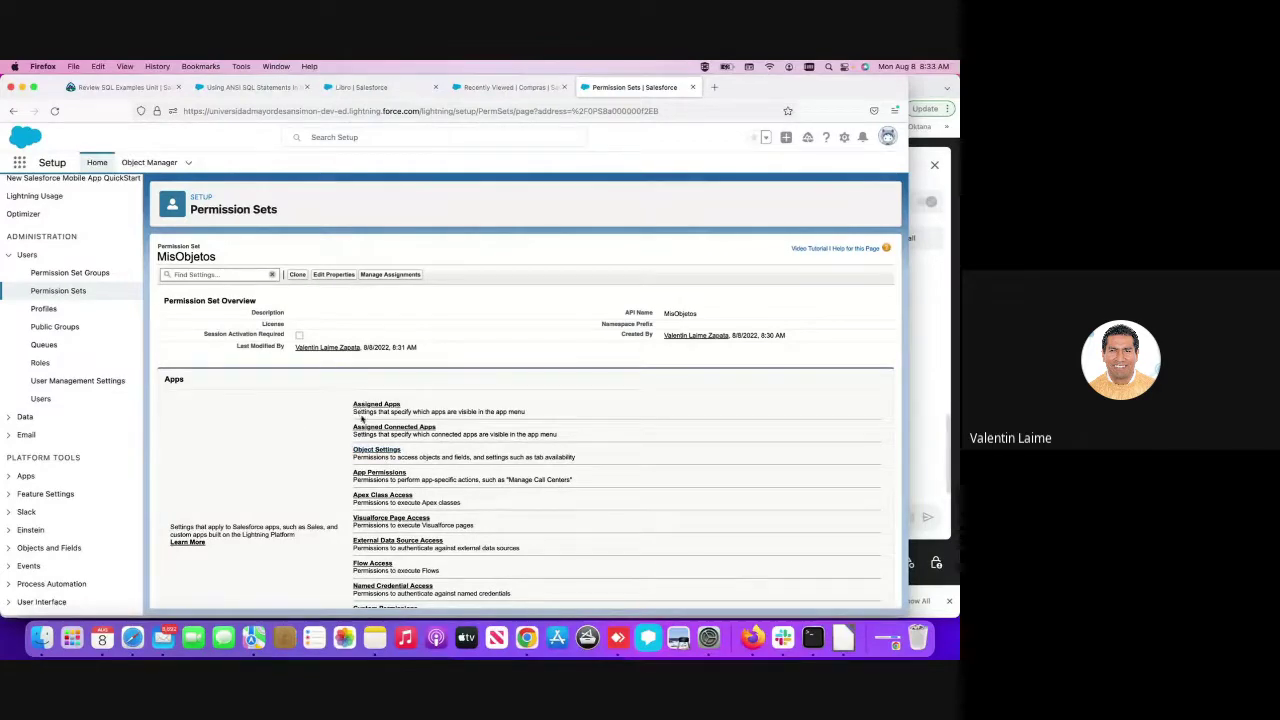
- Return to the list of all permission sets and look through its entries
click(64, 293)
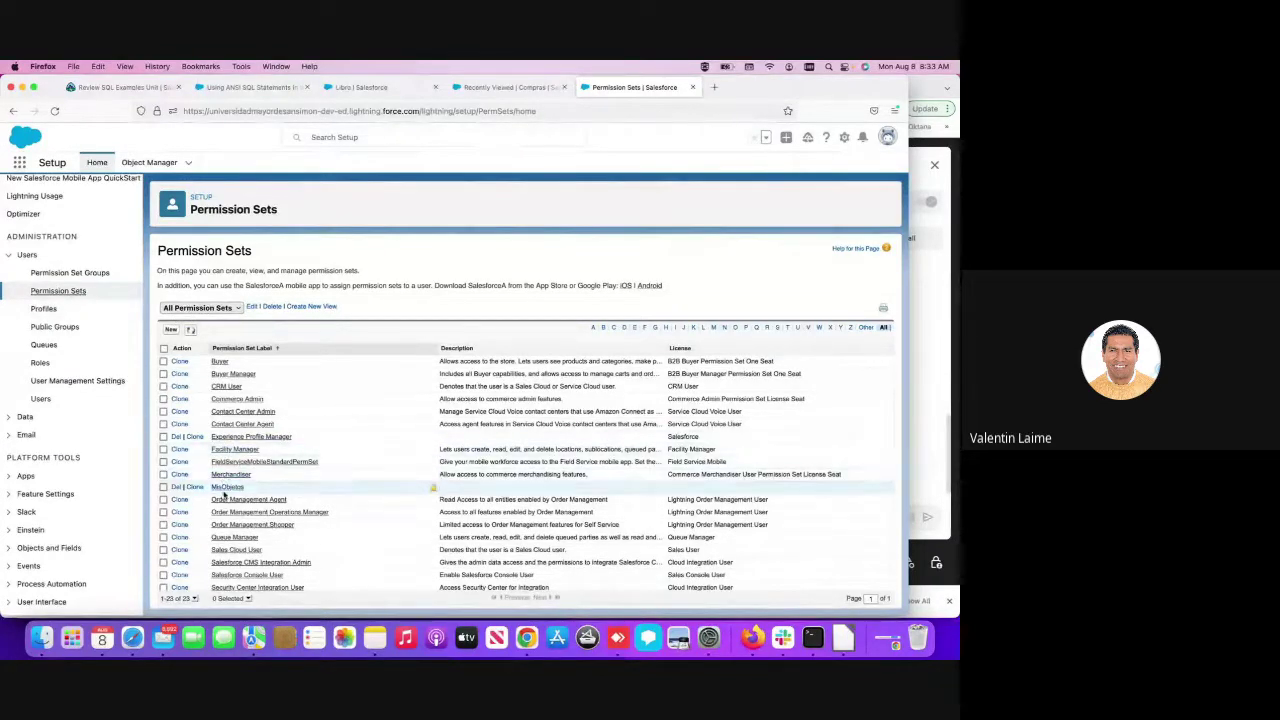
scroll(213, 400, down, 2)
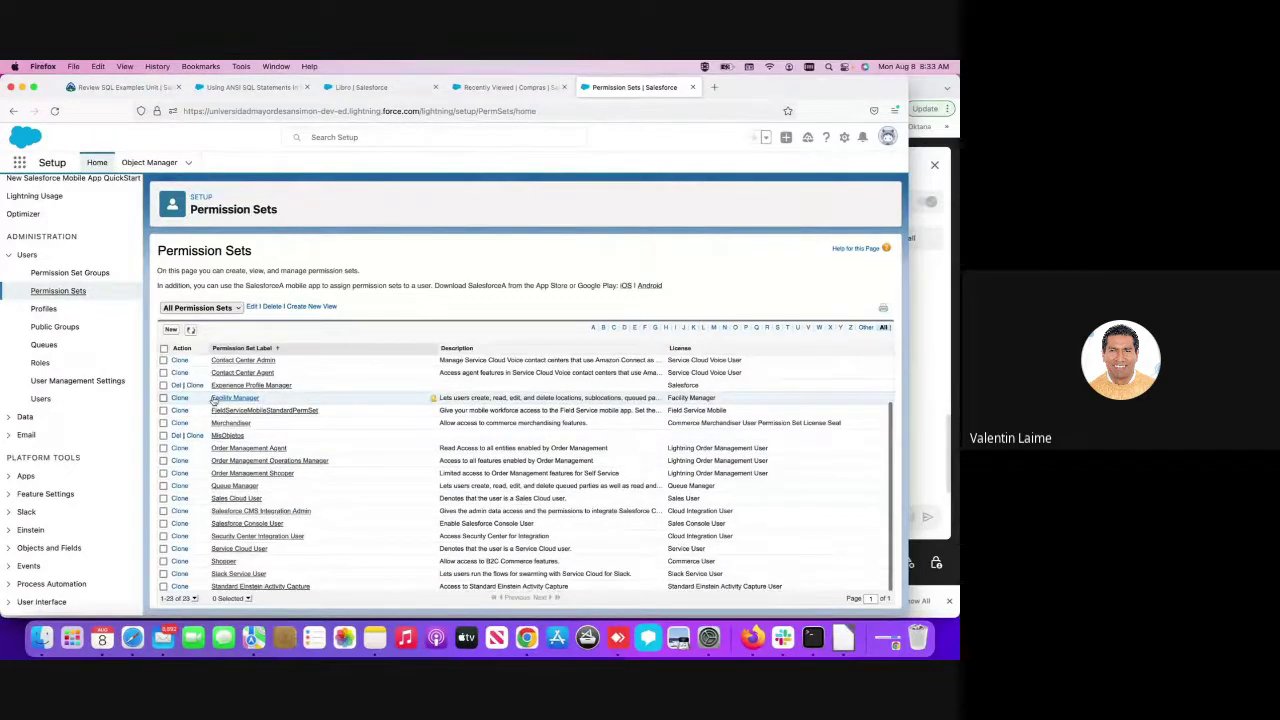
scroll(213, 400, up, 2)
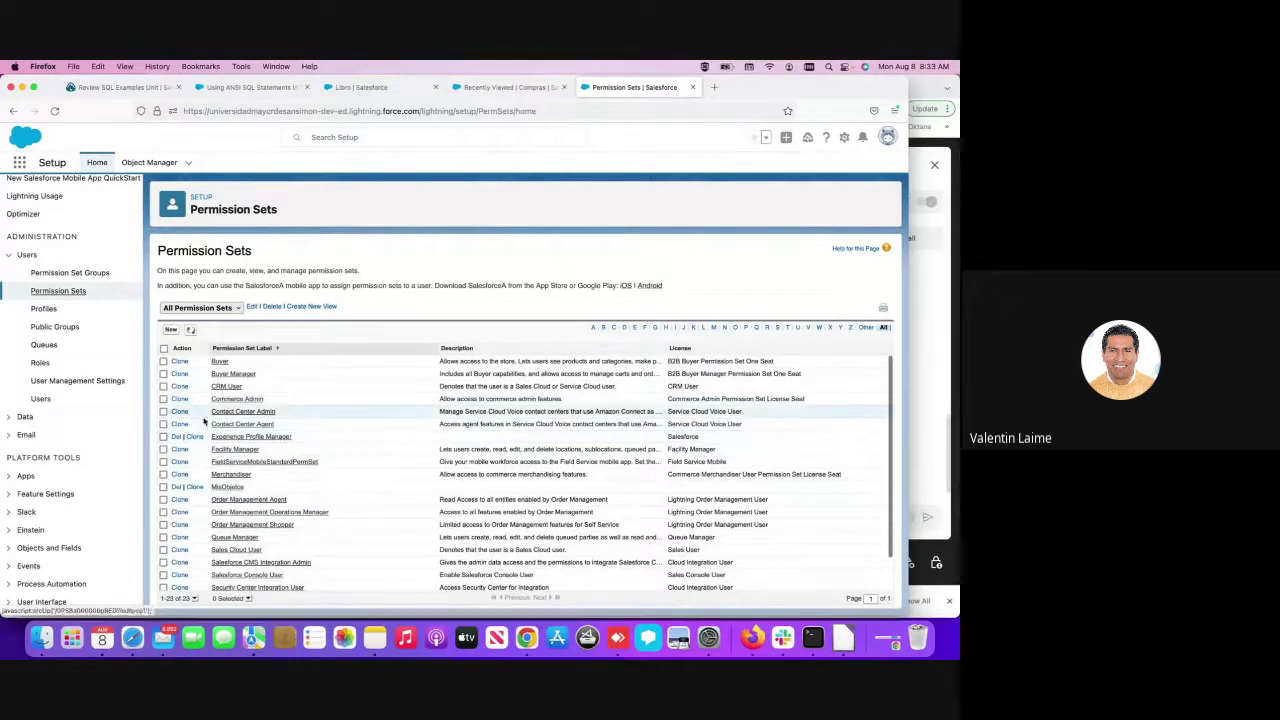
- Look over the app and system settings of MisObjetos and open its Object Settings
click(226, 488)
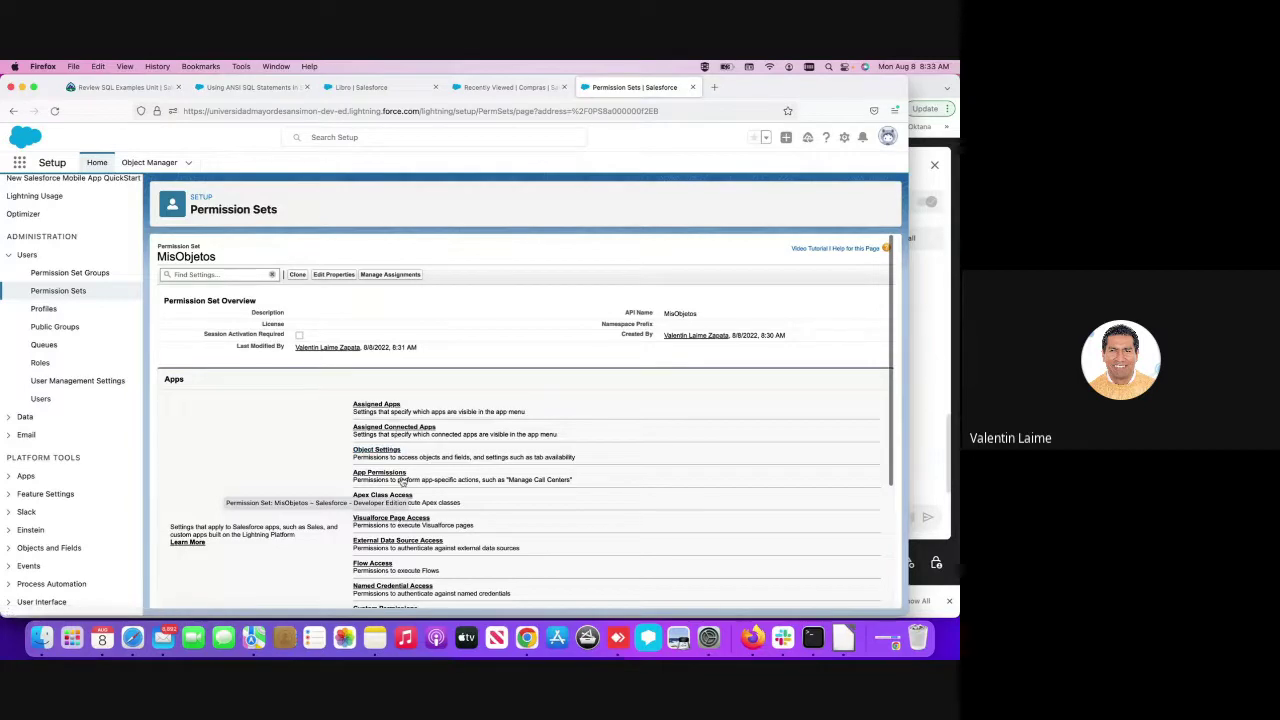
scroll(505, 507, down, 3)
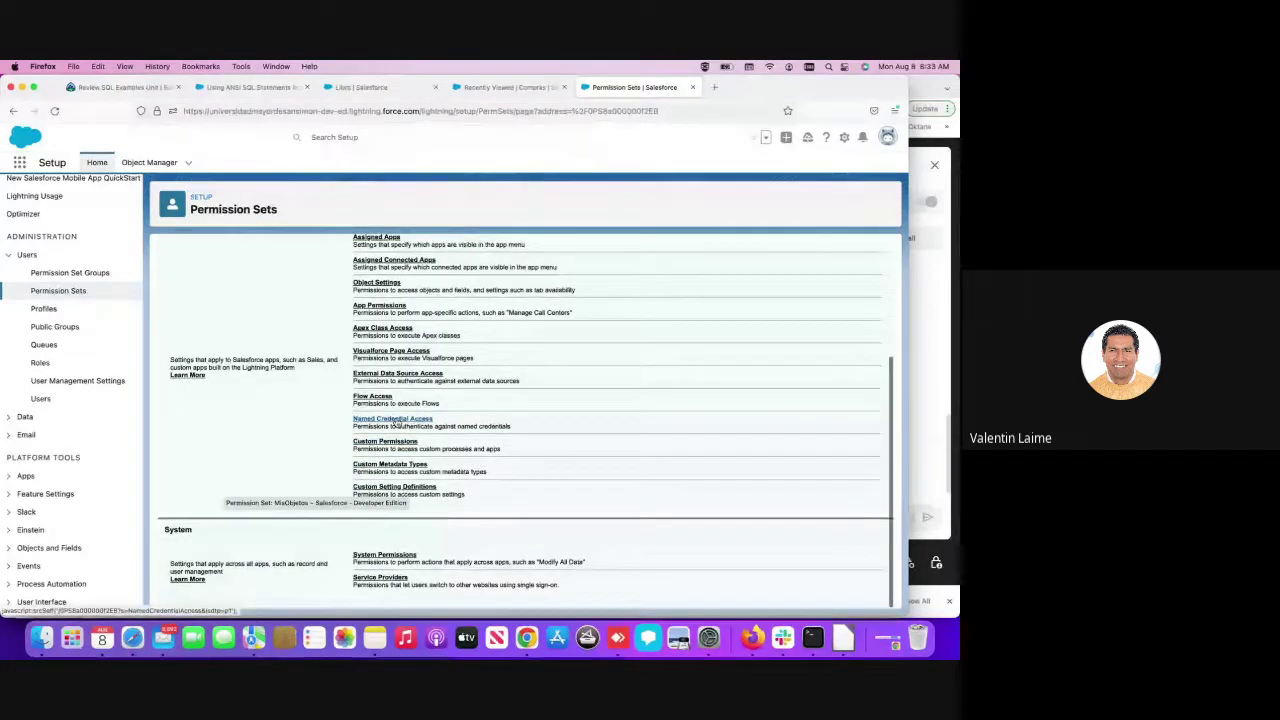
scroll(396, 423, up, 3)
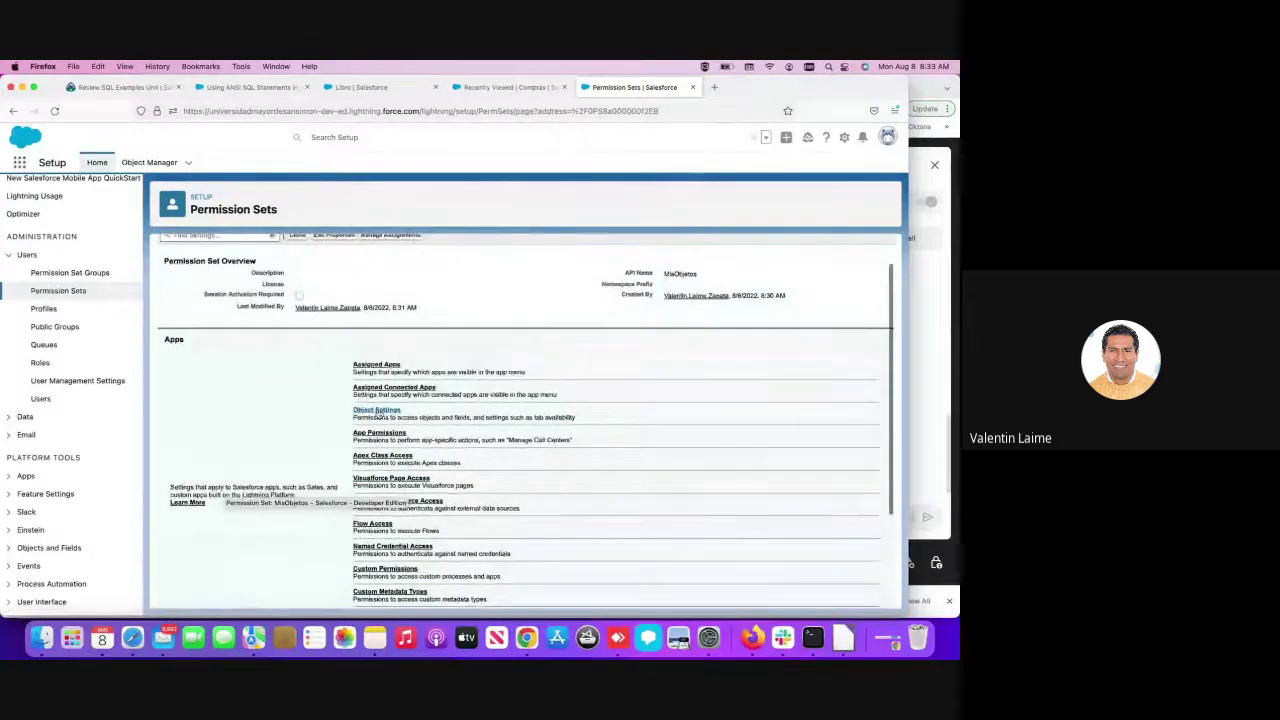
click(377, 411)
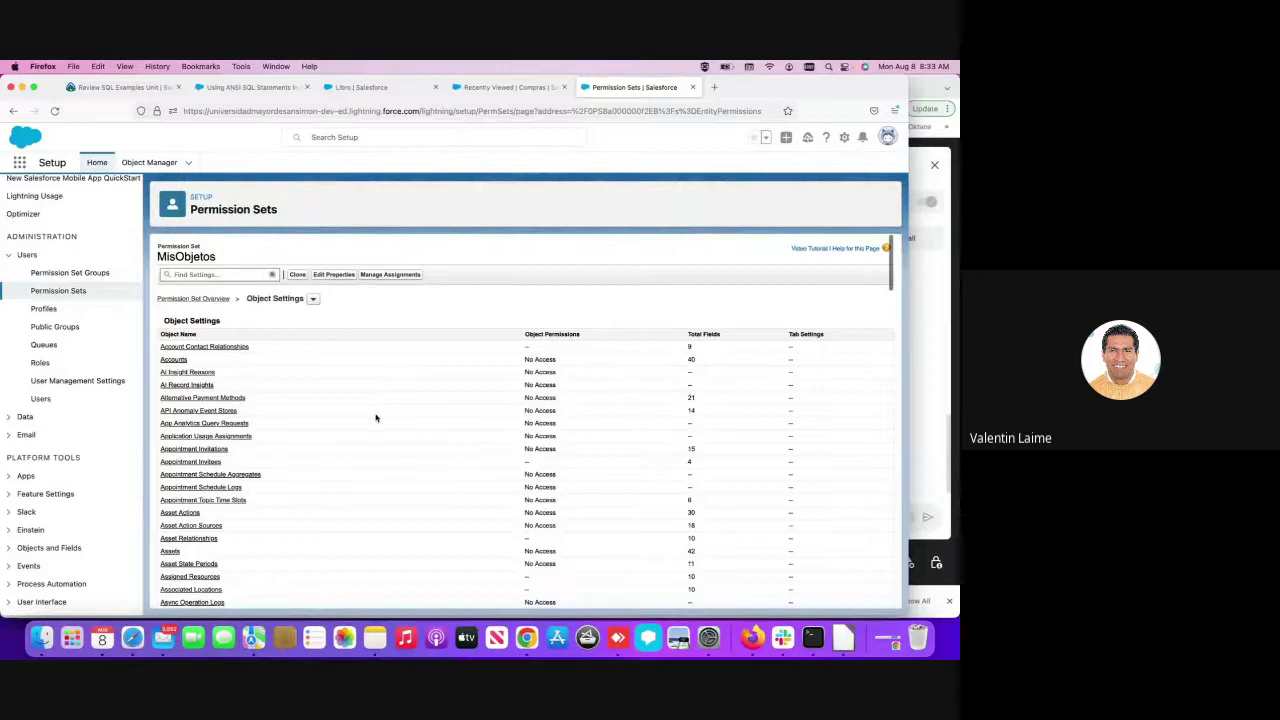
- Search the MisObjetos settings for "person" and open the Personas object settings
click(271, 277)
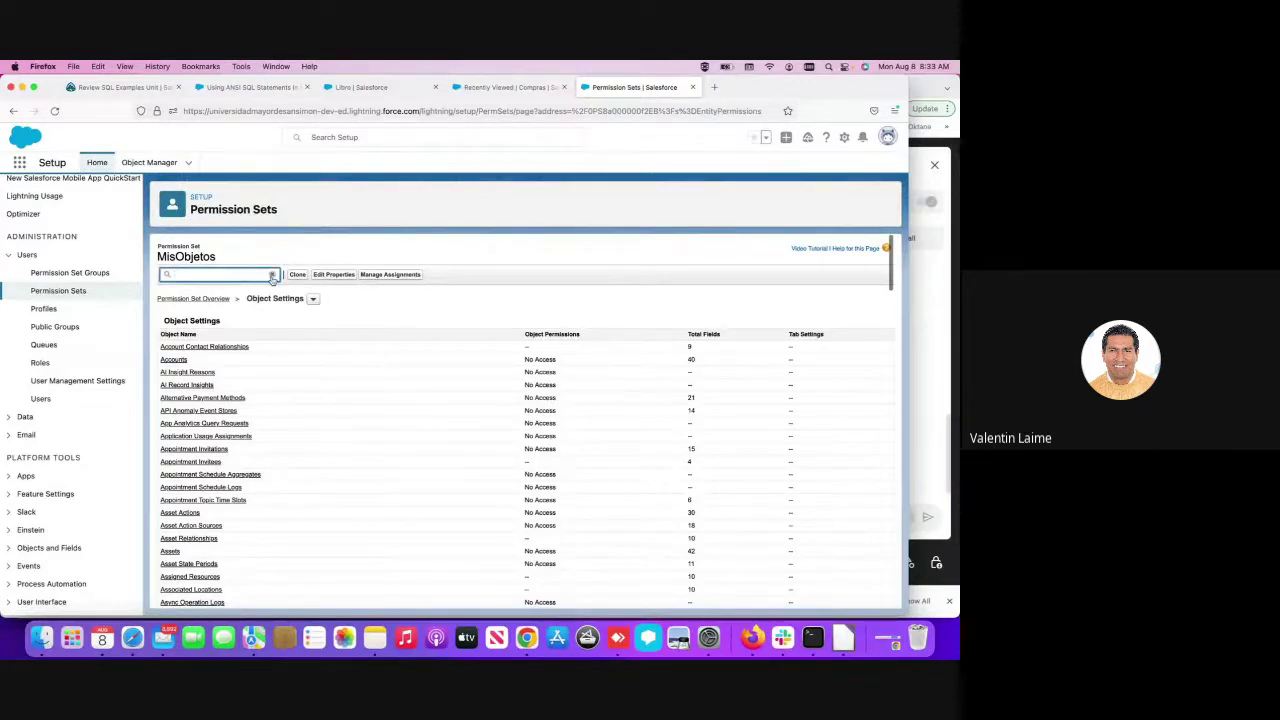
text(person)
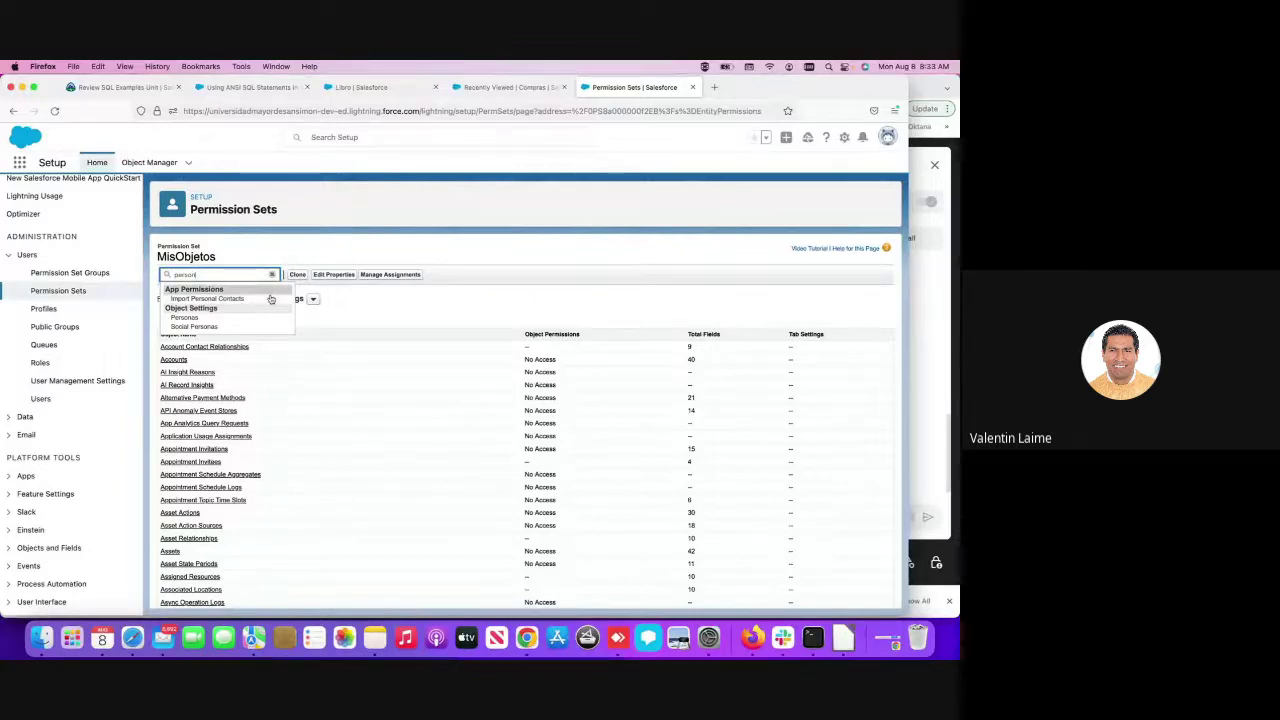
click(246, 317)
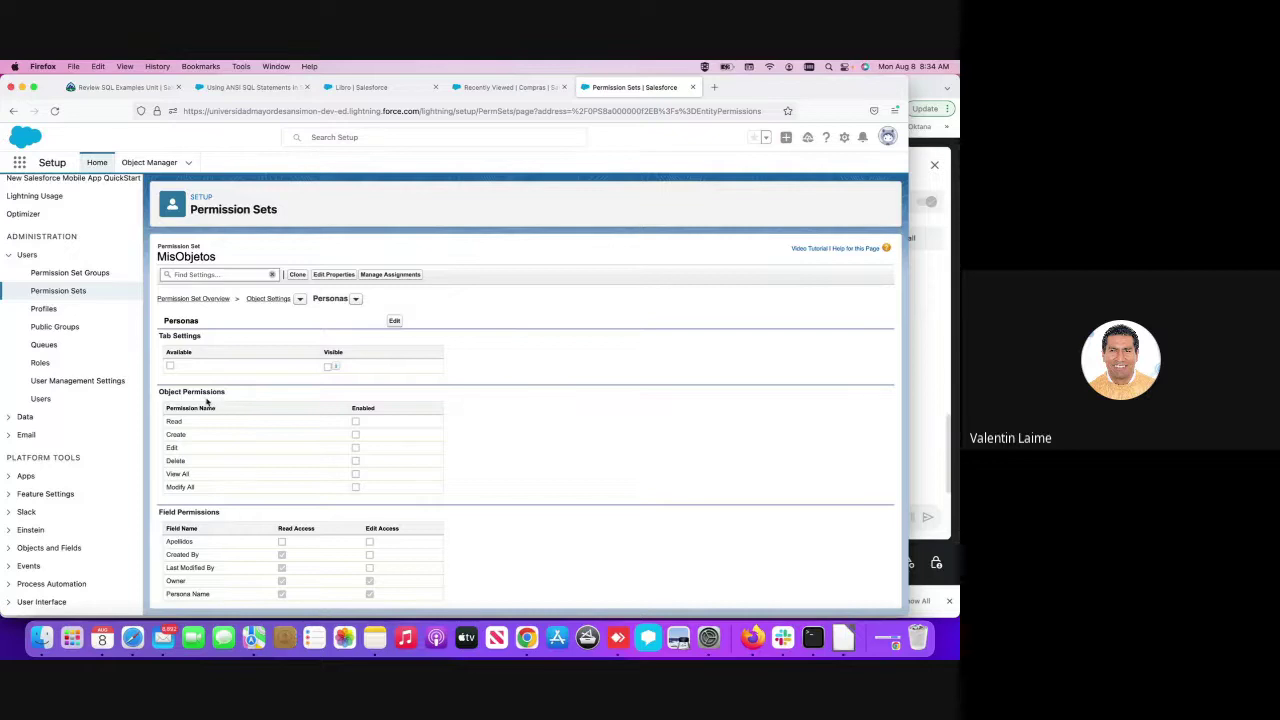
- Examine the tab settings, object permissions and field permissions for Personas, and check the list of other objects
scroll(208, 400, down, 1)
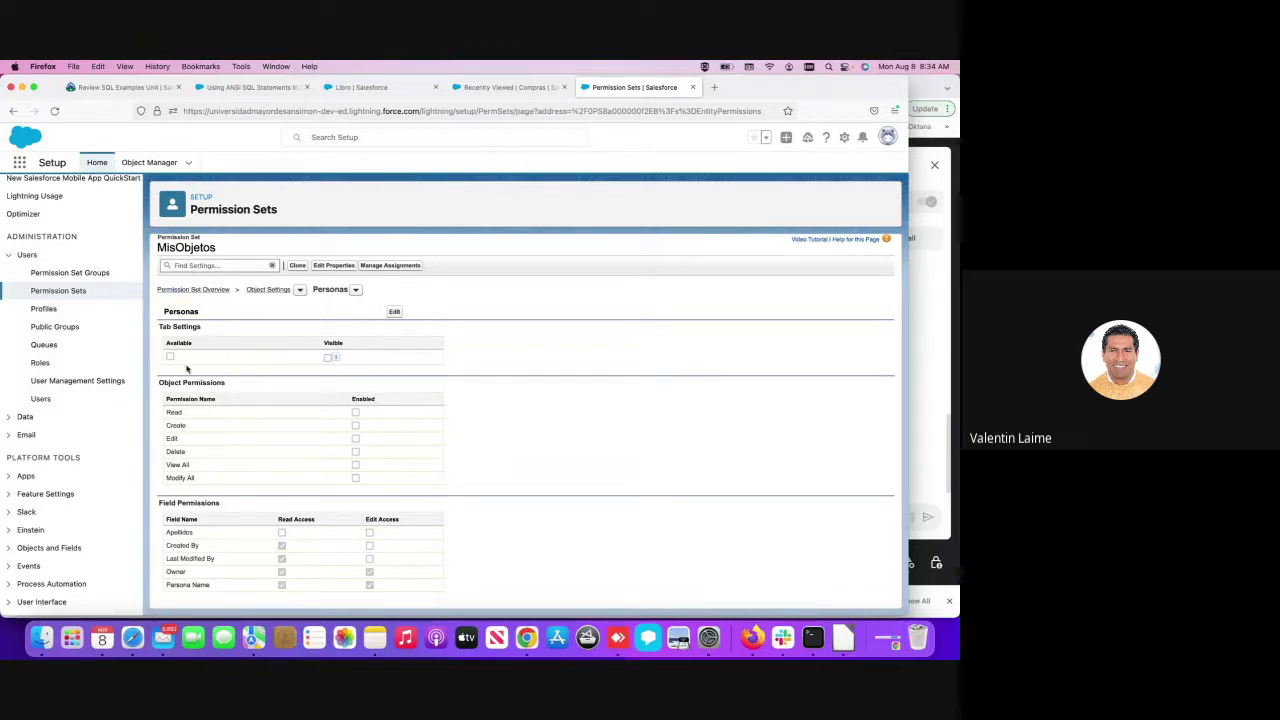
scroll(176, 340, up, 1)
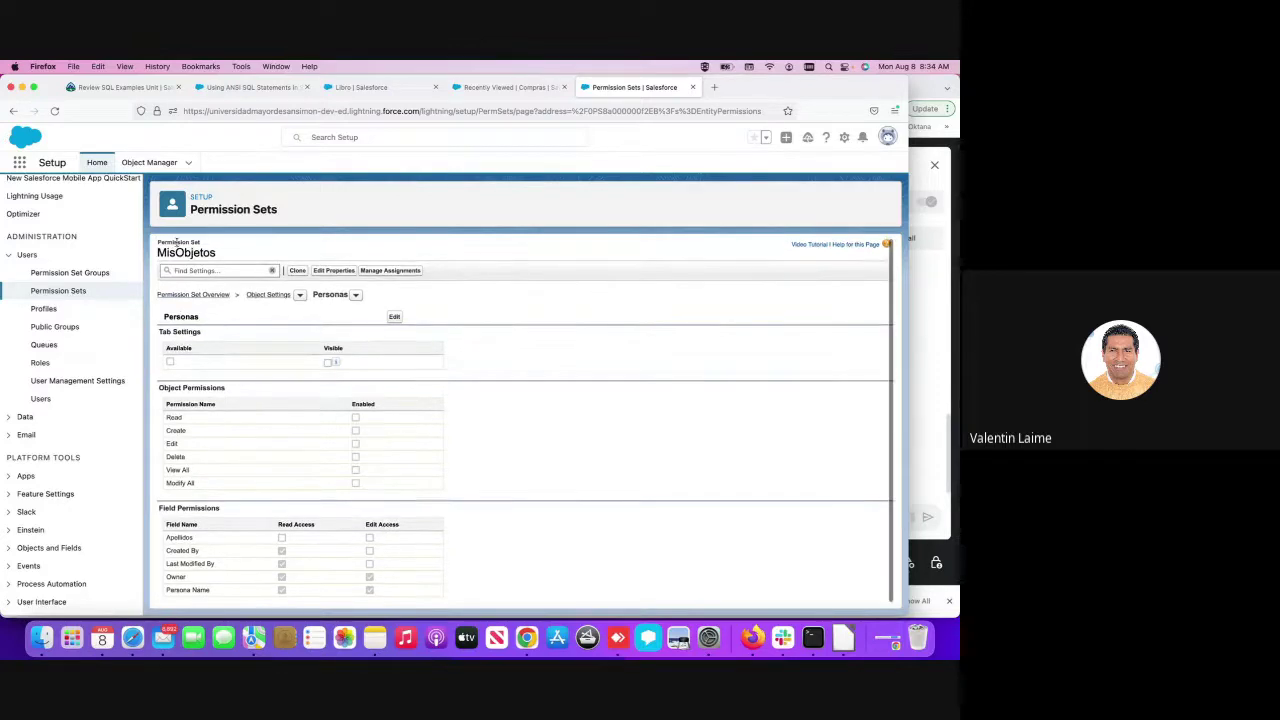
drag(158, 253, 216, 254)
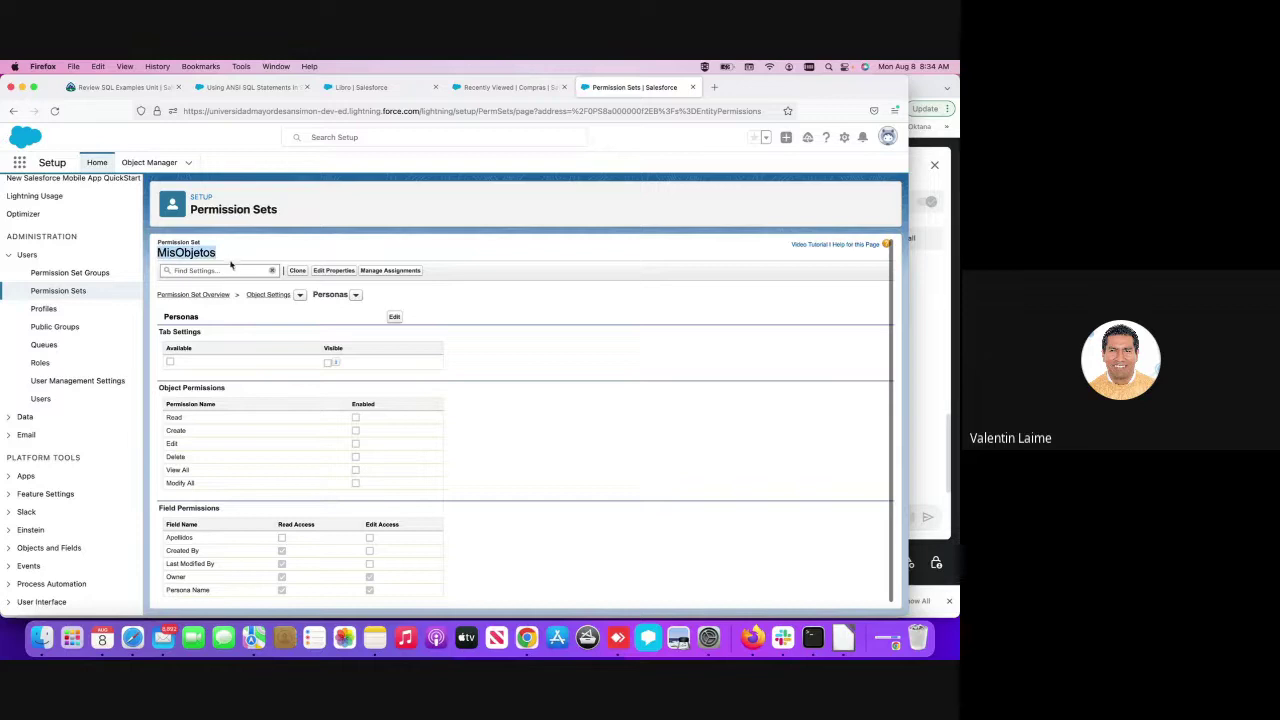
scroll(178, 428, up, 1)
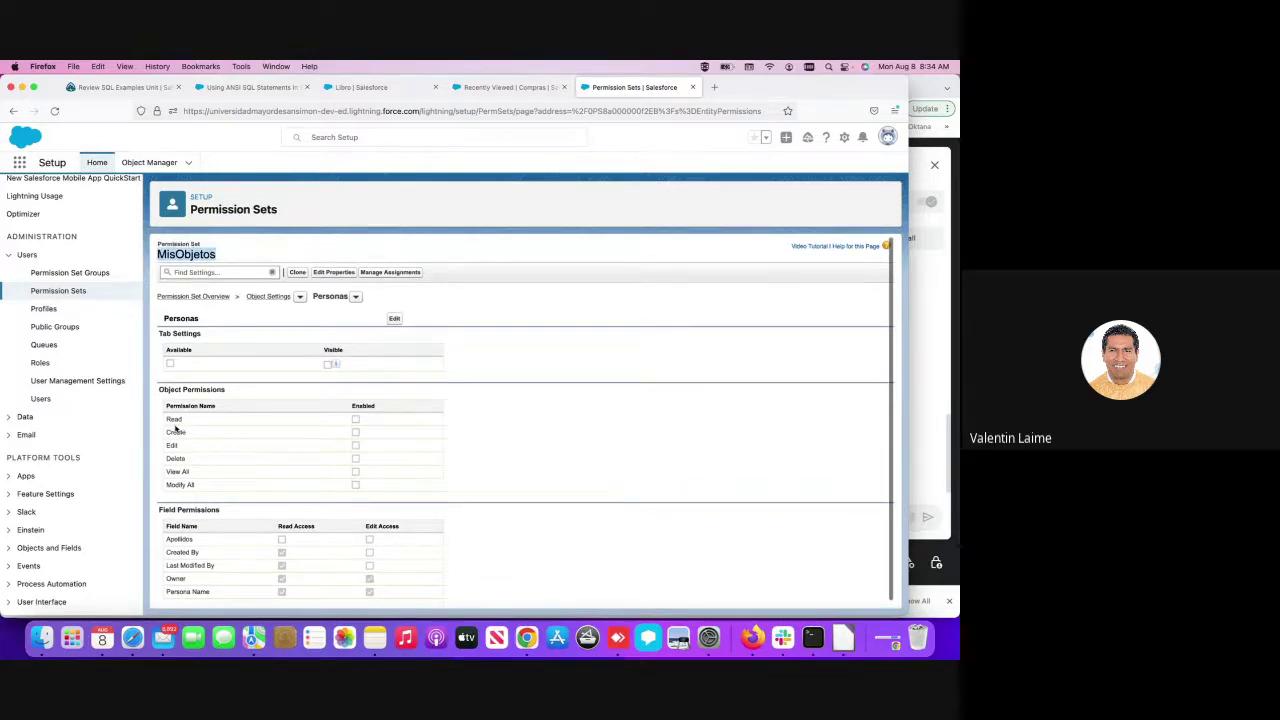
scroll(188, 440, down, 1)
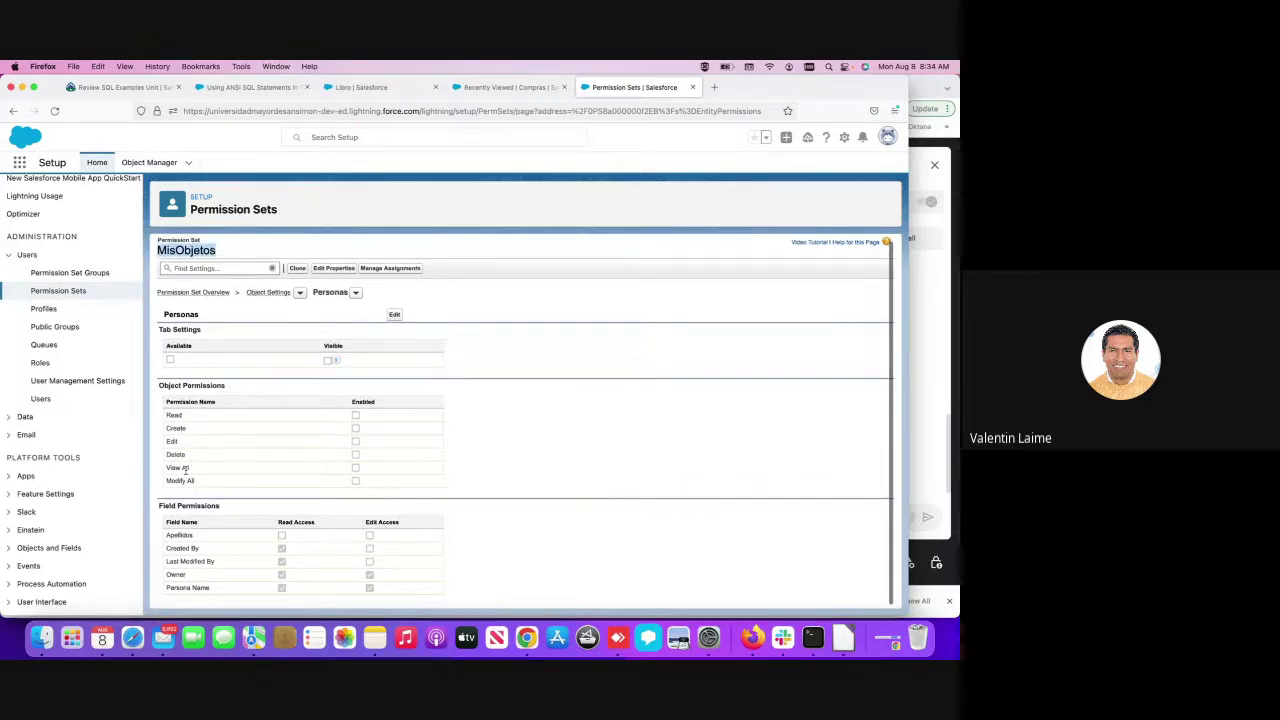
scroll(205, 530, down, 1)
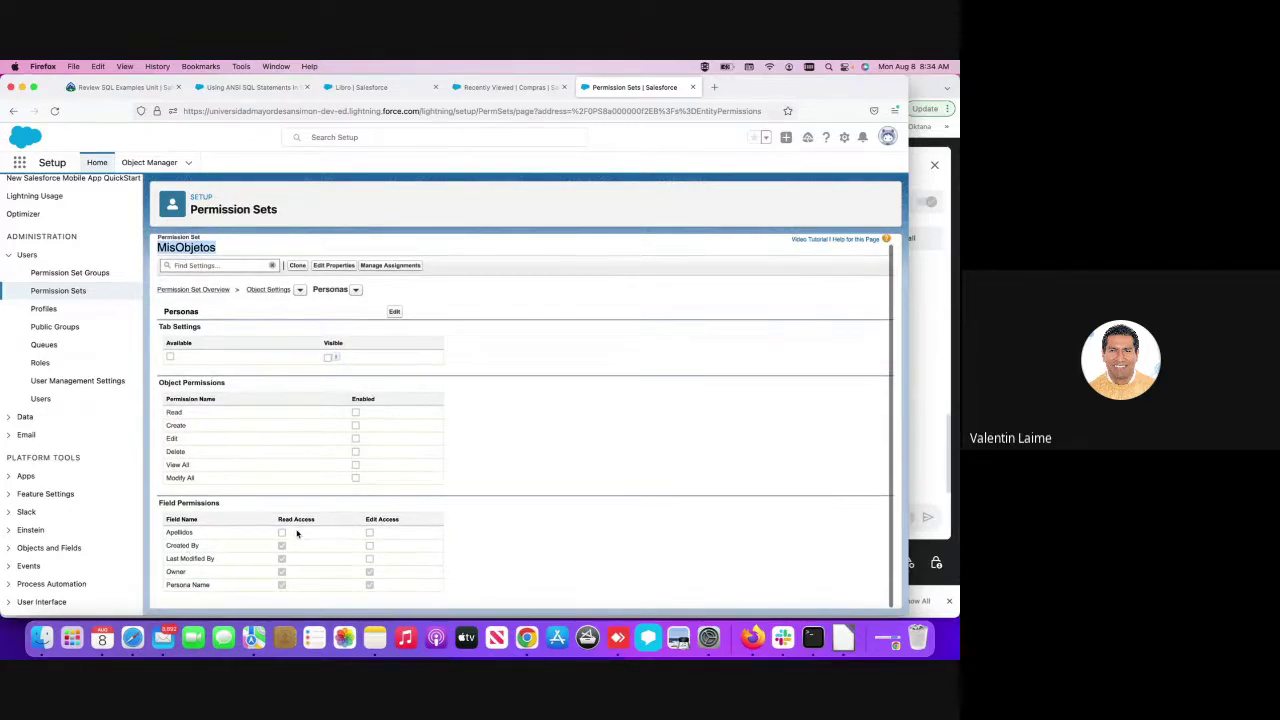
click(355, 413)
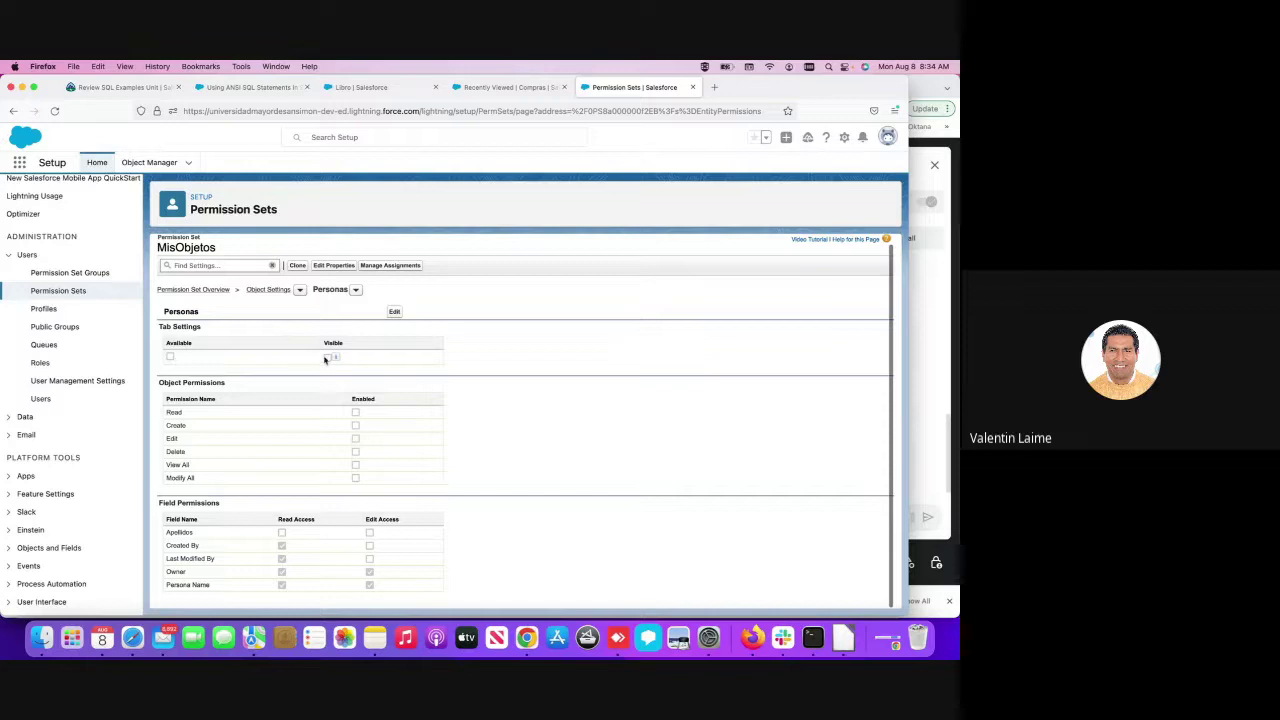
click(356, 289)
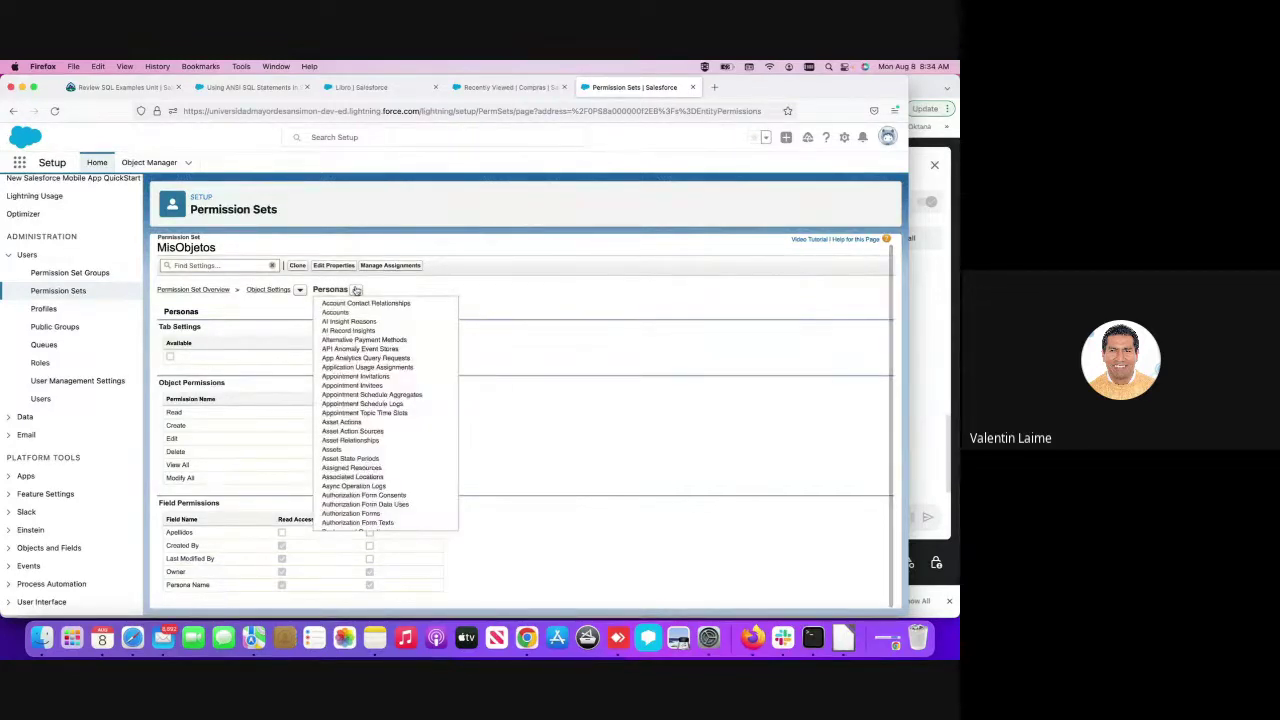
click(248, 321)
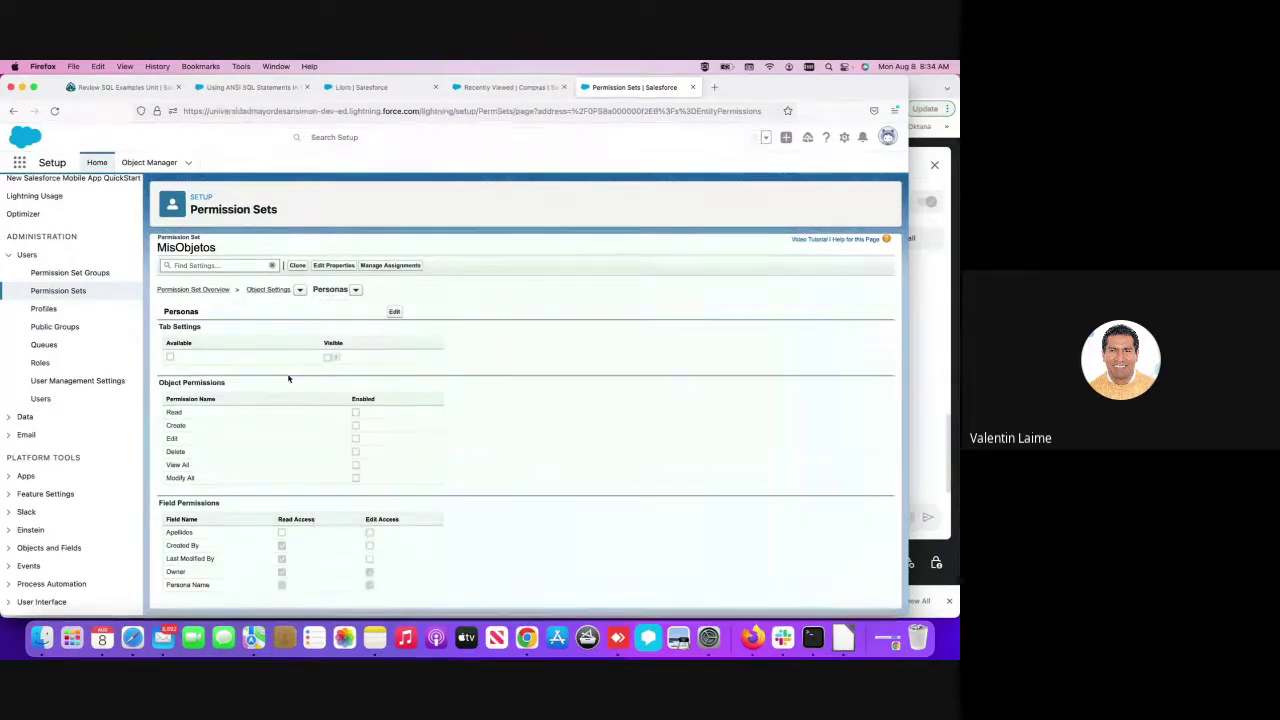
- Enable the Read and Edit object permissions for Personas in MisObjetos and save the settings
click(396, 311)
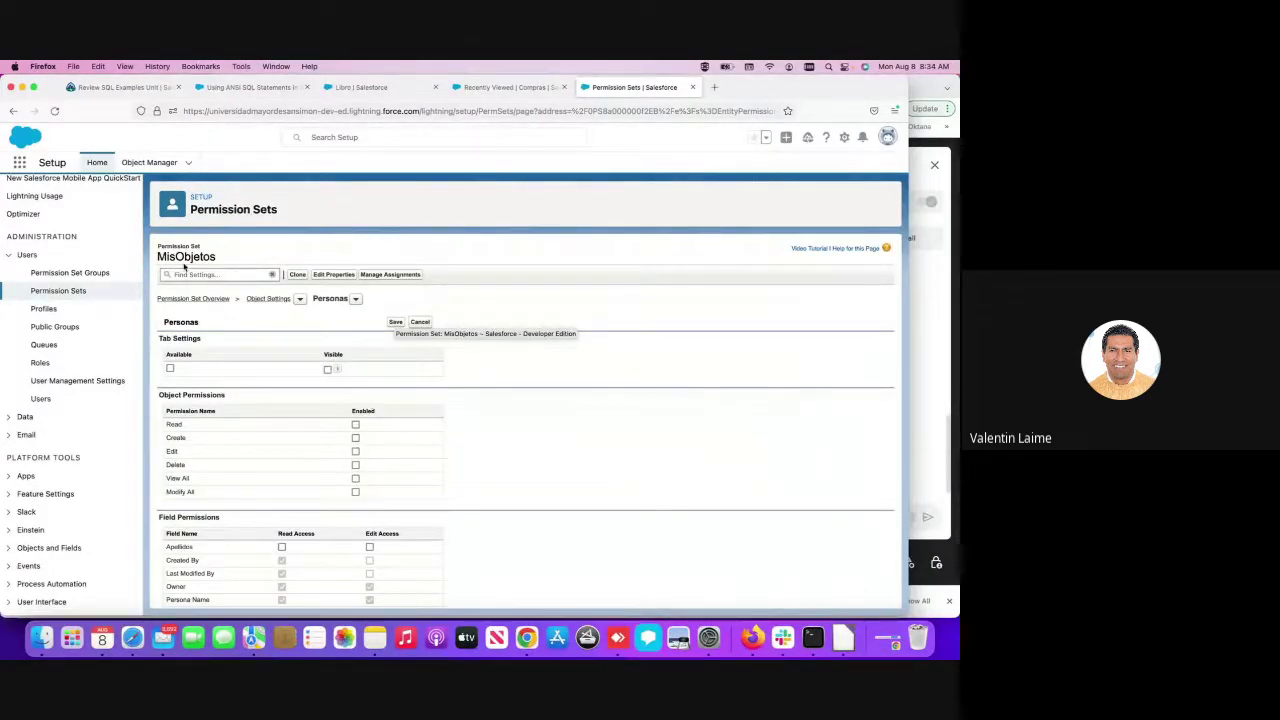
click(356, 425)
scroll(402, 455, down, 1)
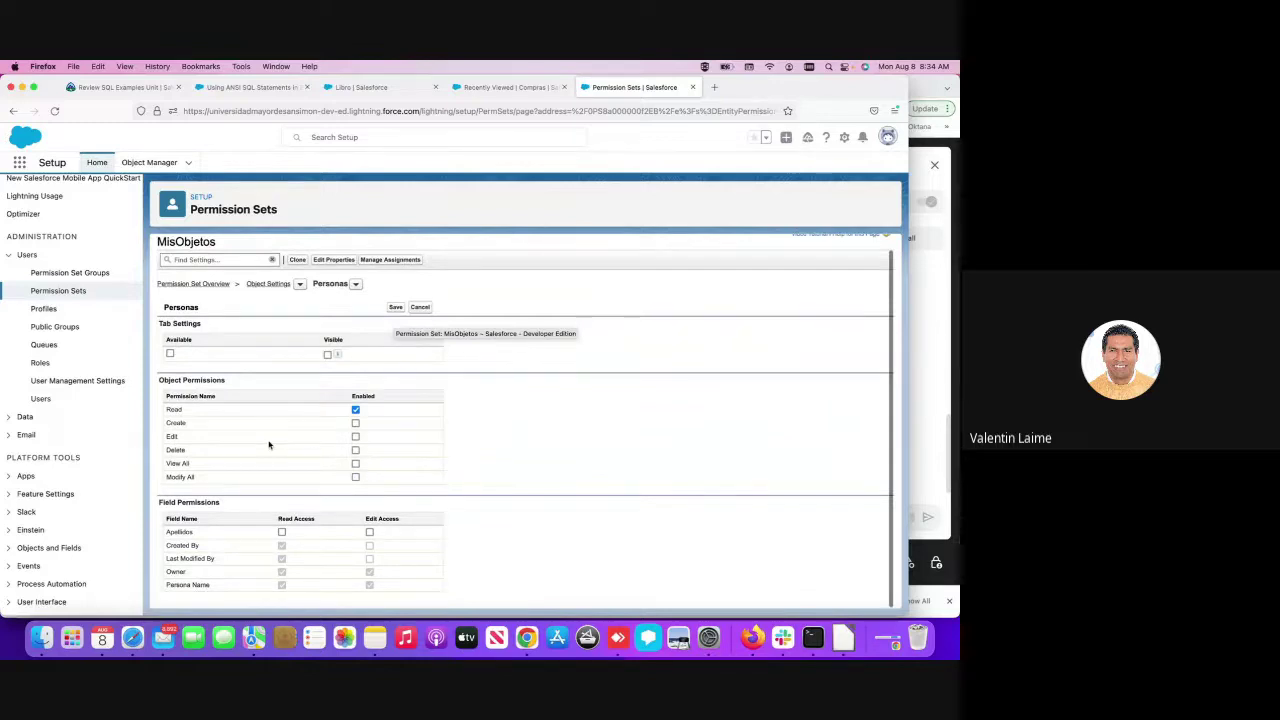
click(355, 436)
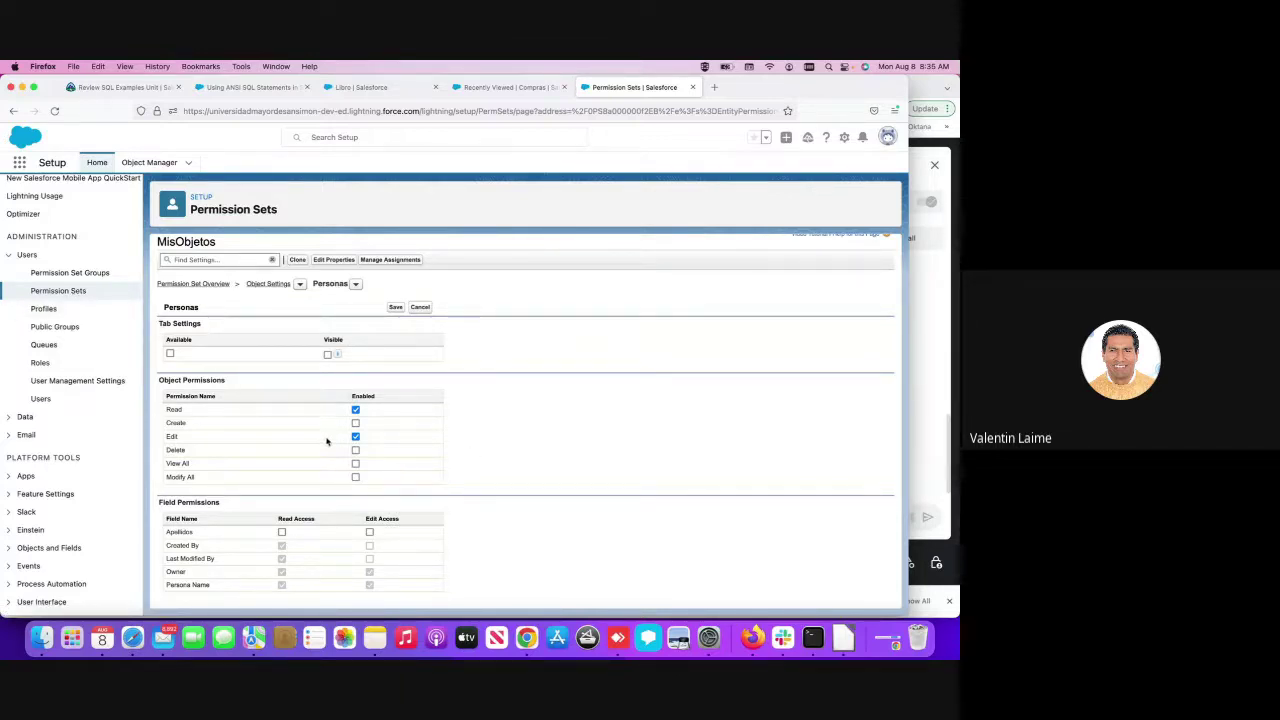
scroll(431, 476, up, 1)
scroll(431, 476, down, 1)
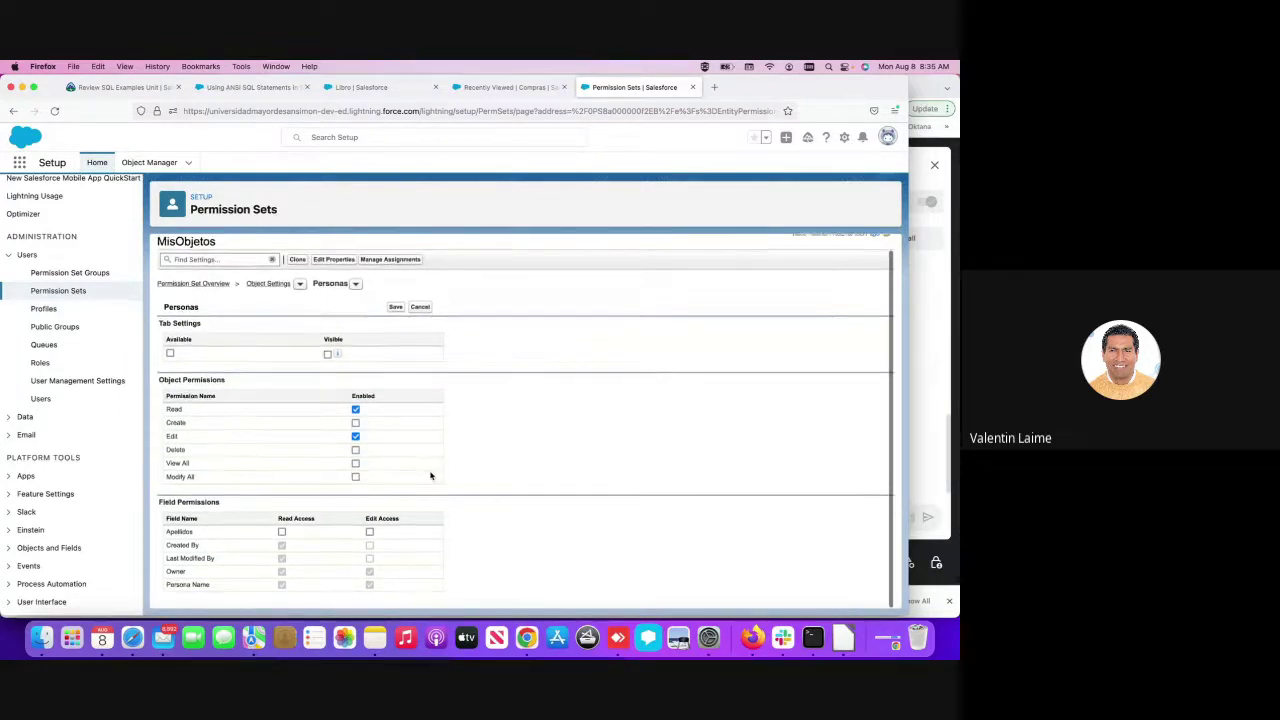
click(396, 308)
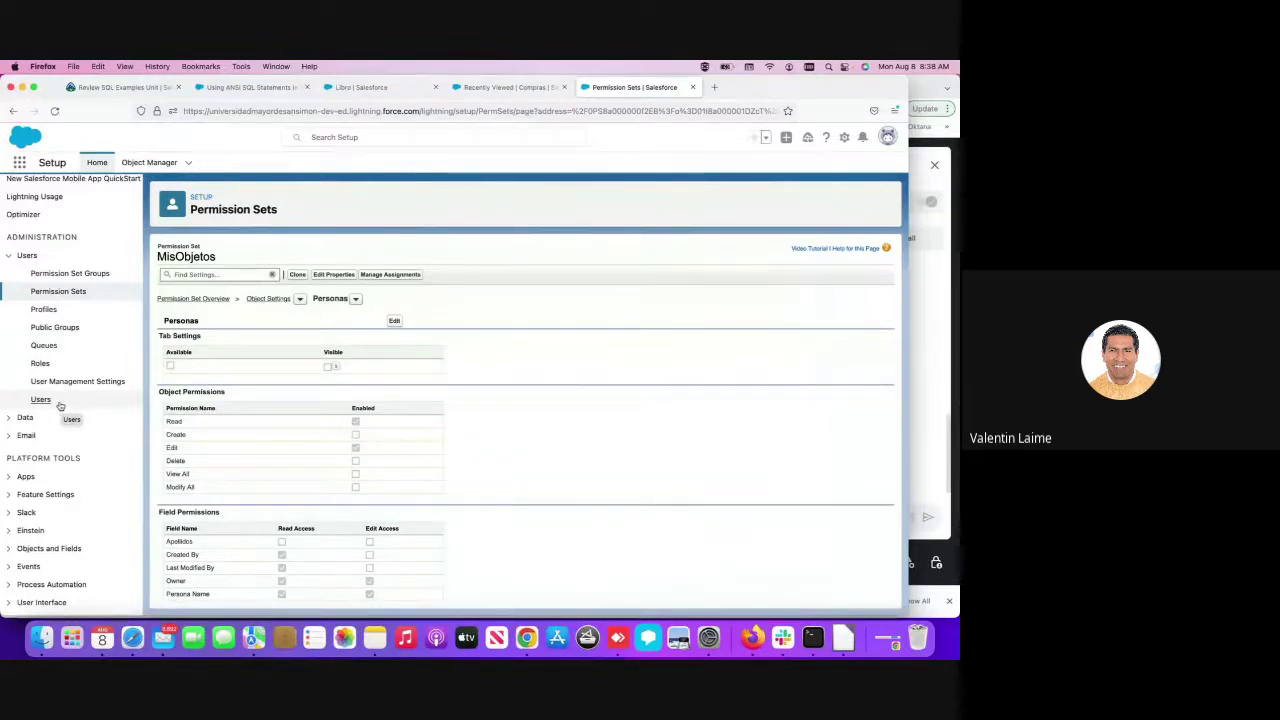
- Review the Users, Roles and Profiles administration pages in turn
click(40, 399)
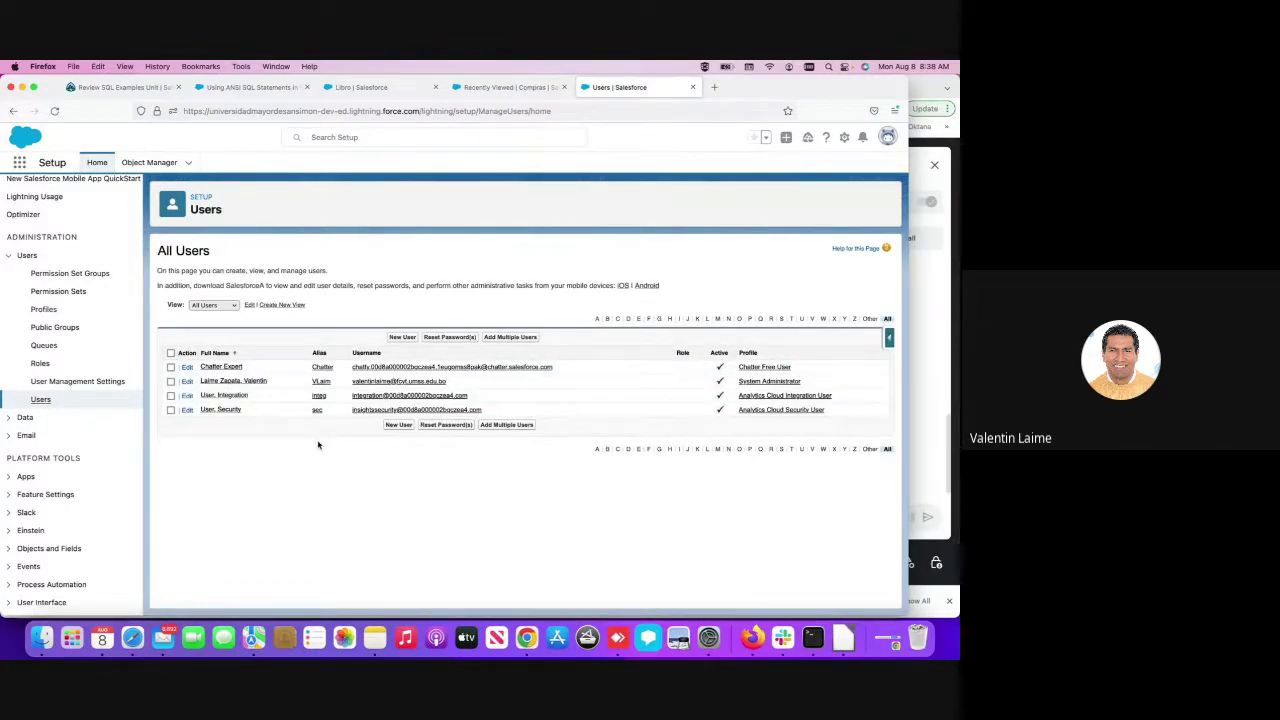
click(41, 364)
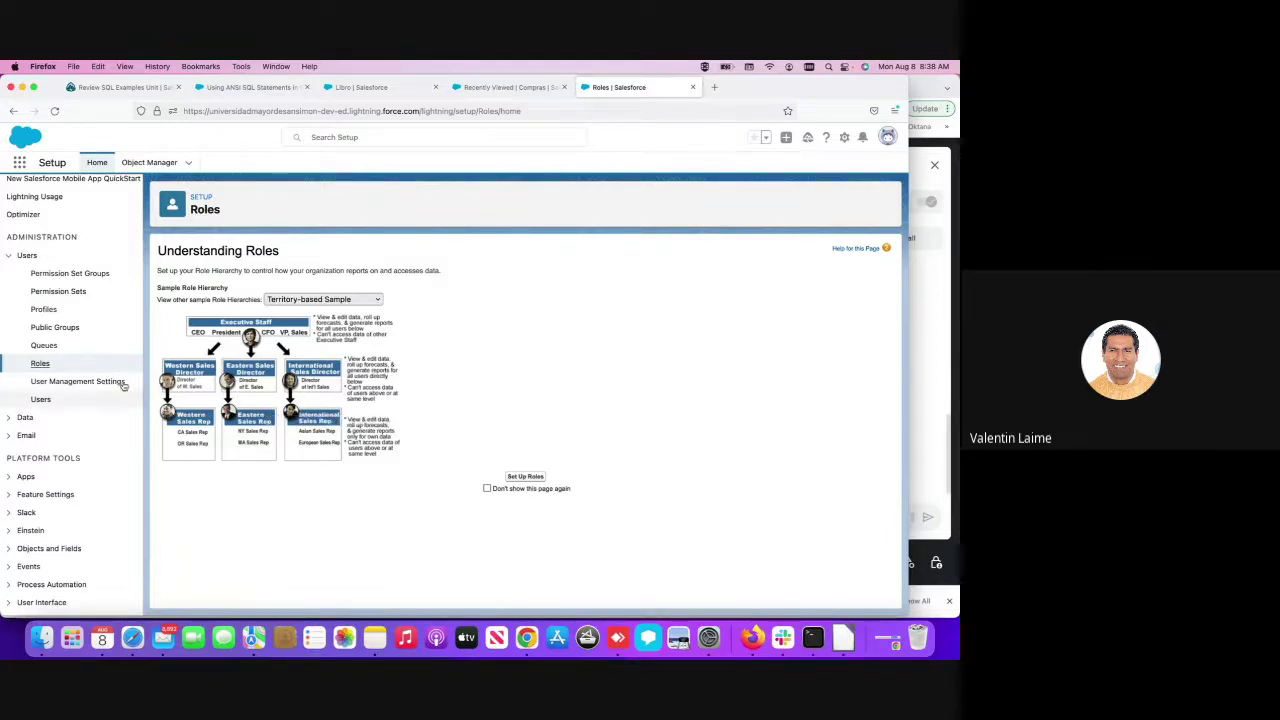
scroll(63, 375, up, 1)
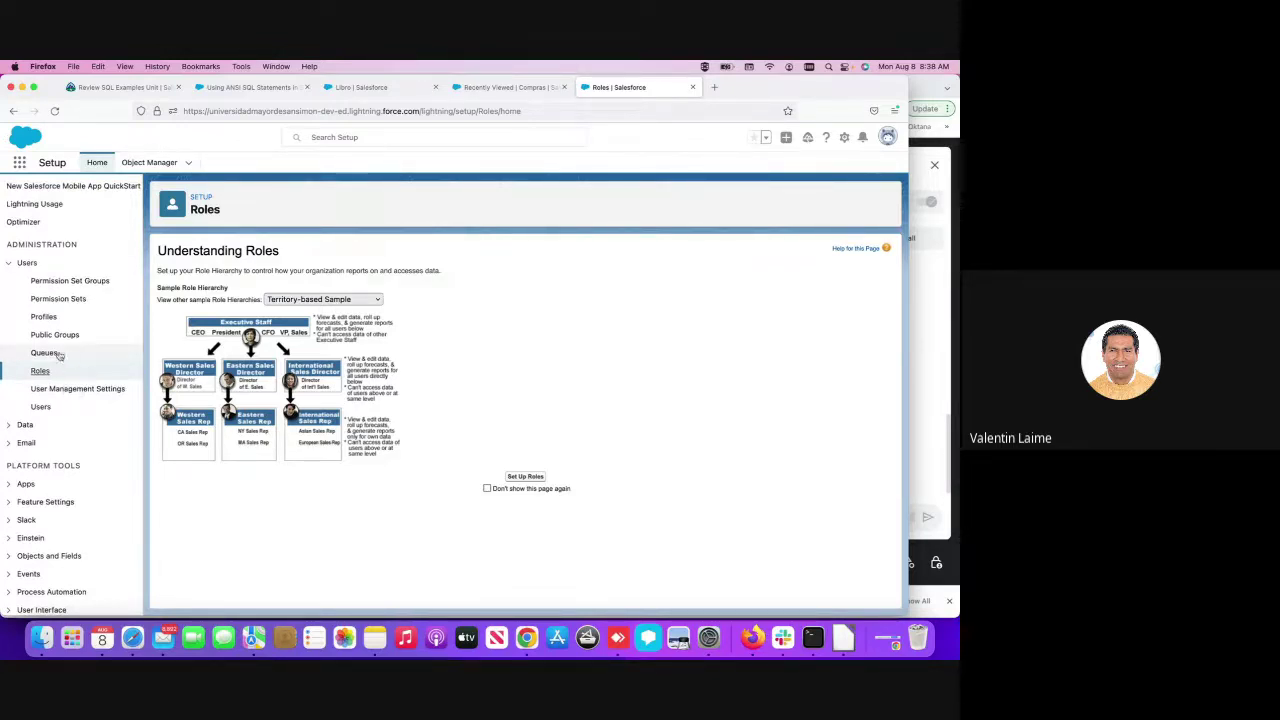
scroll(67, 320, down, 1)
scroll(67, 319, down, 1)
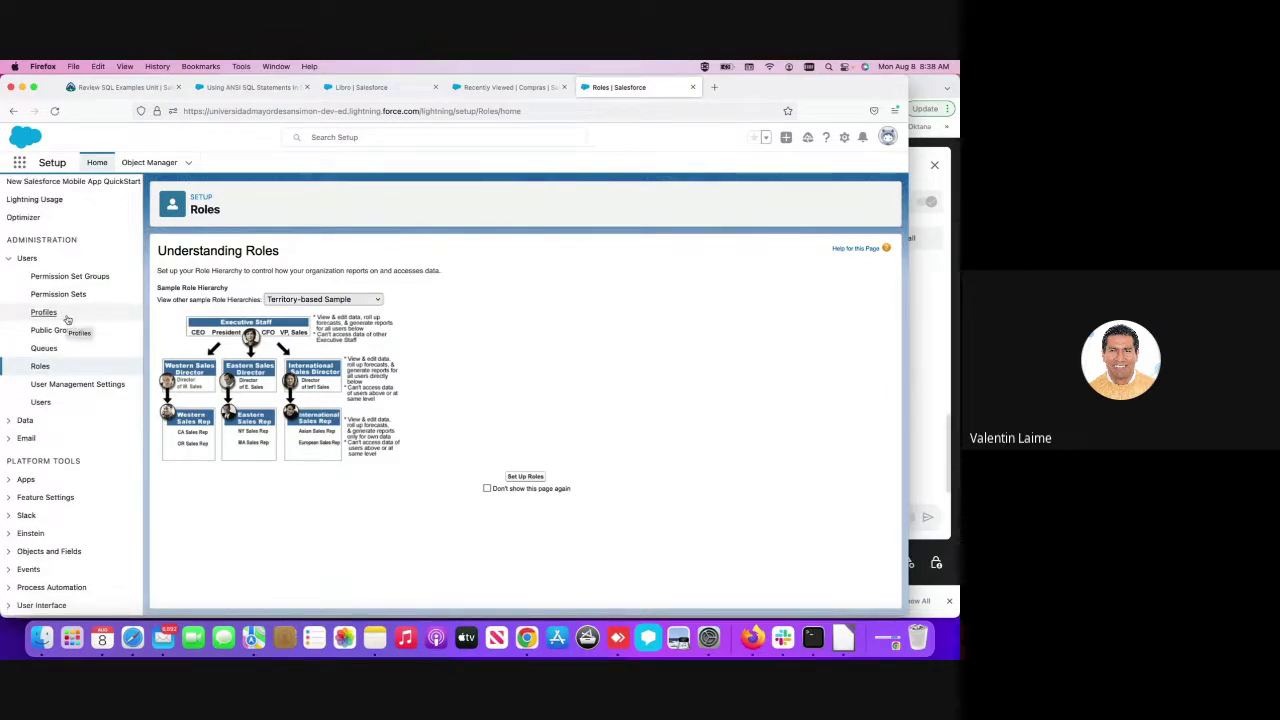
scroll(67, 319, down, 1)
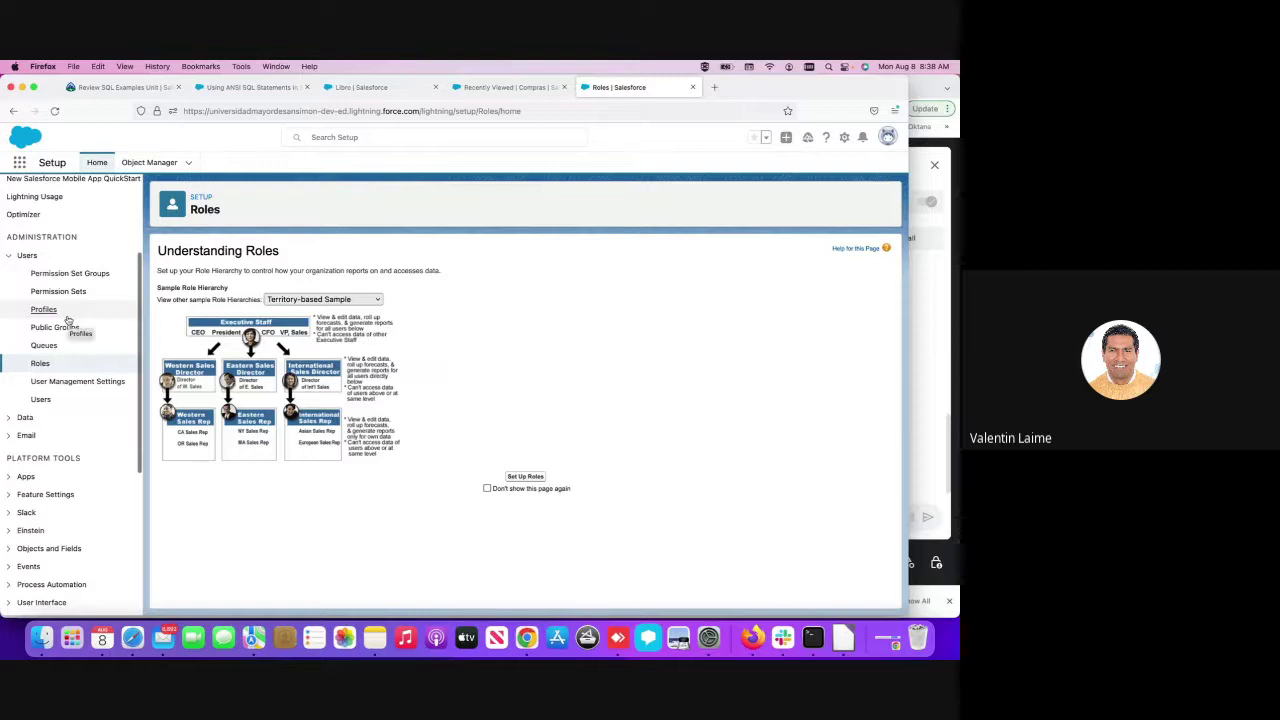
click(55, 311)
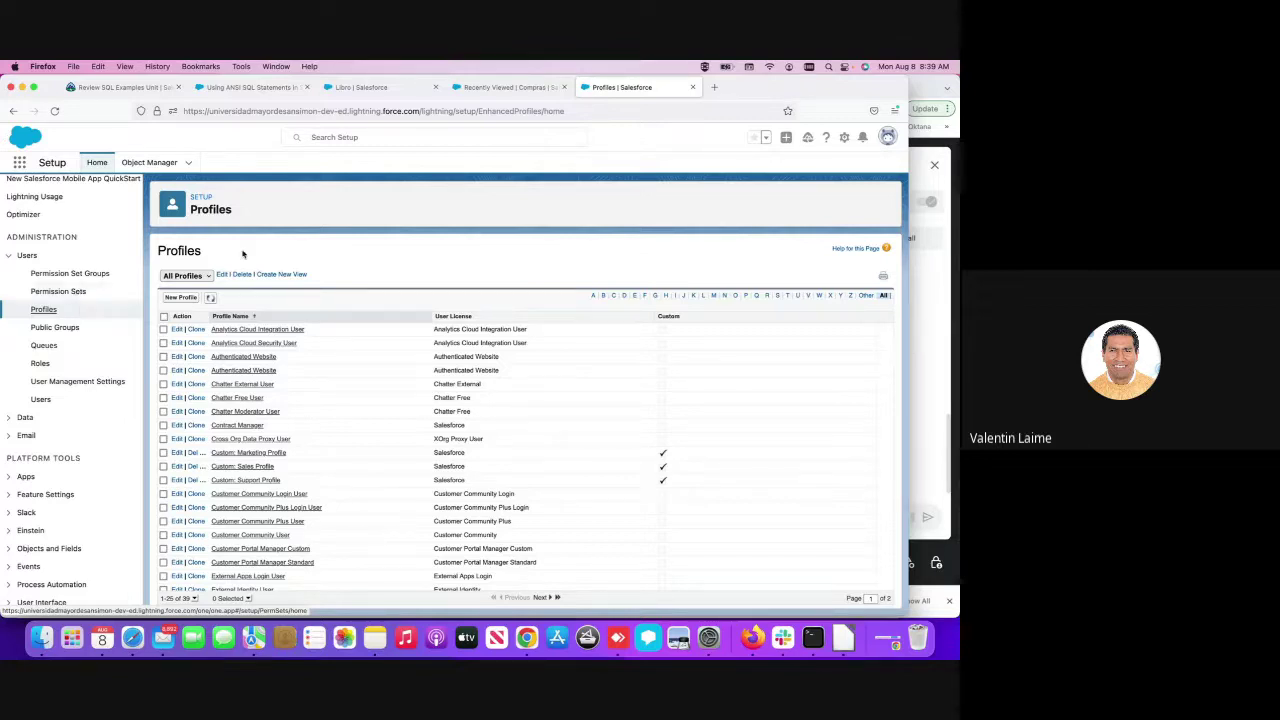
- Switch to Finder, open the recent screenshot of the DB command diagram in Preview, and enlarge its window to read the DML, DDL, DCL and TCL groups
click(932, 388)
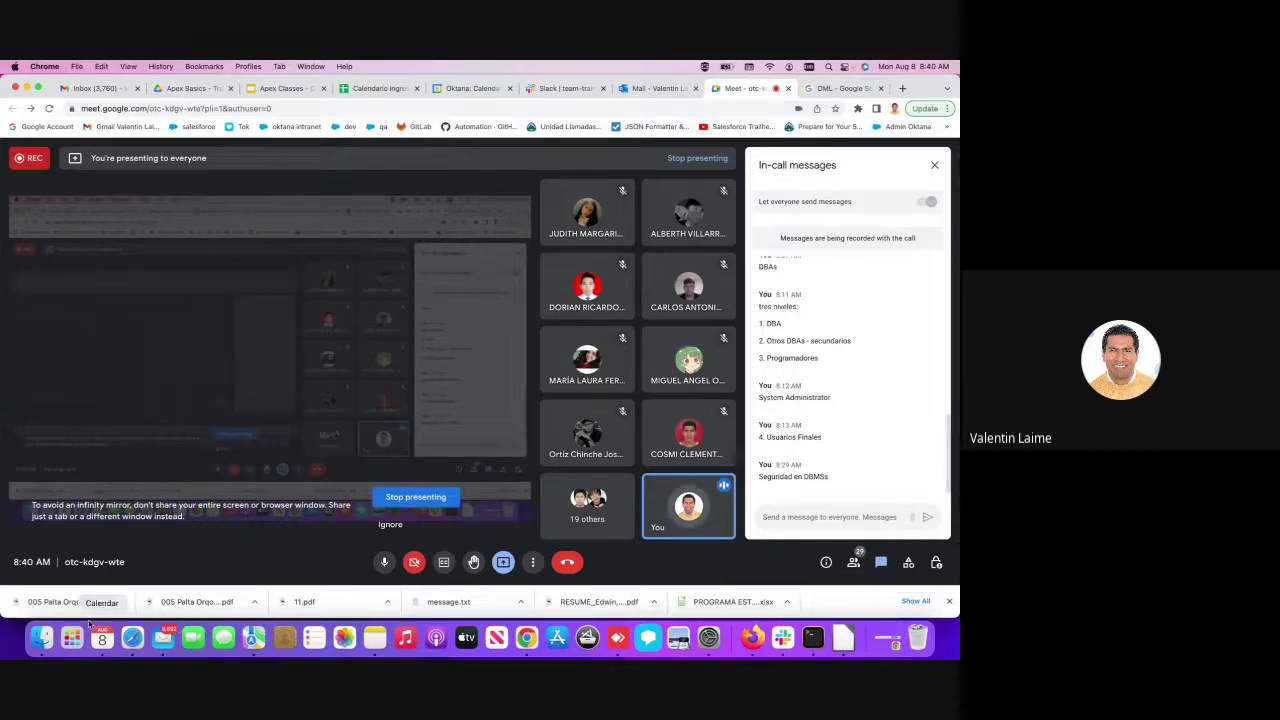
click(42, 640)
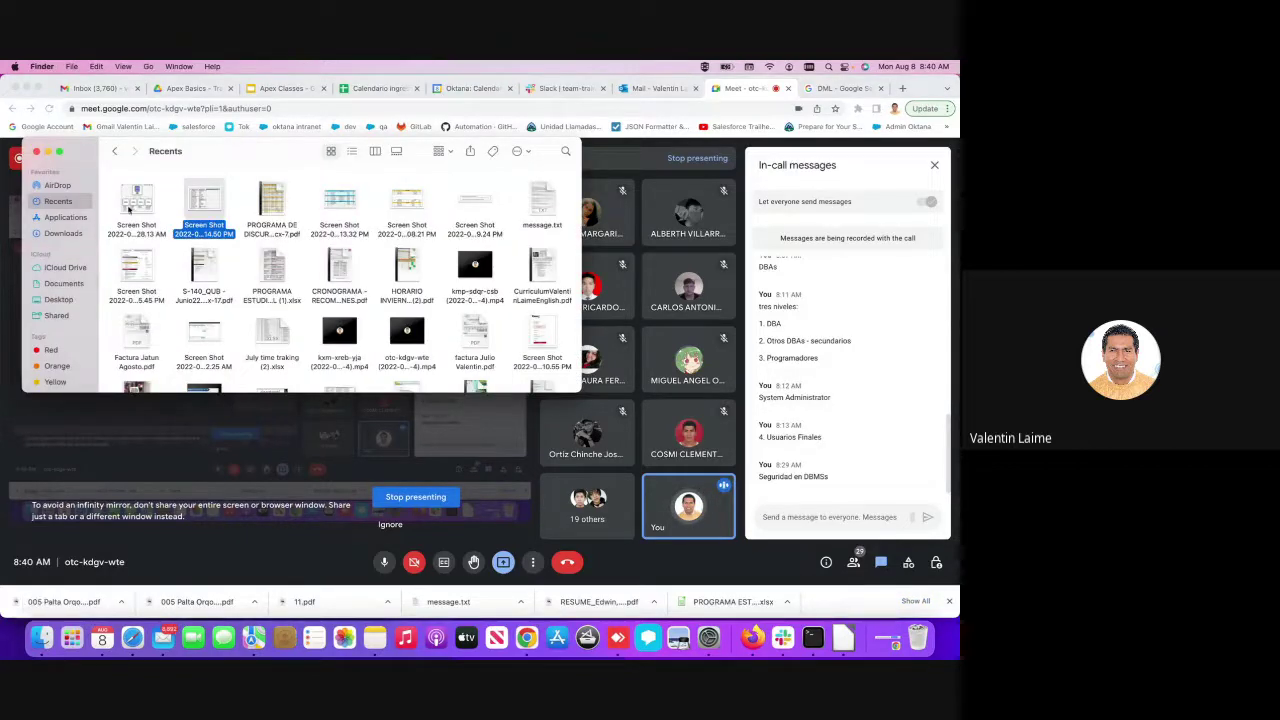
double_click(147, 203)
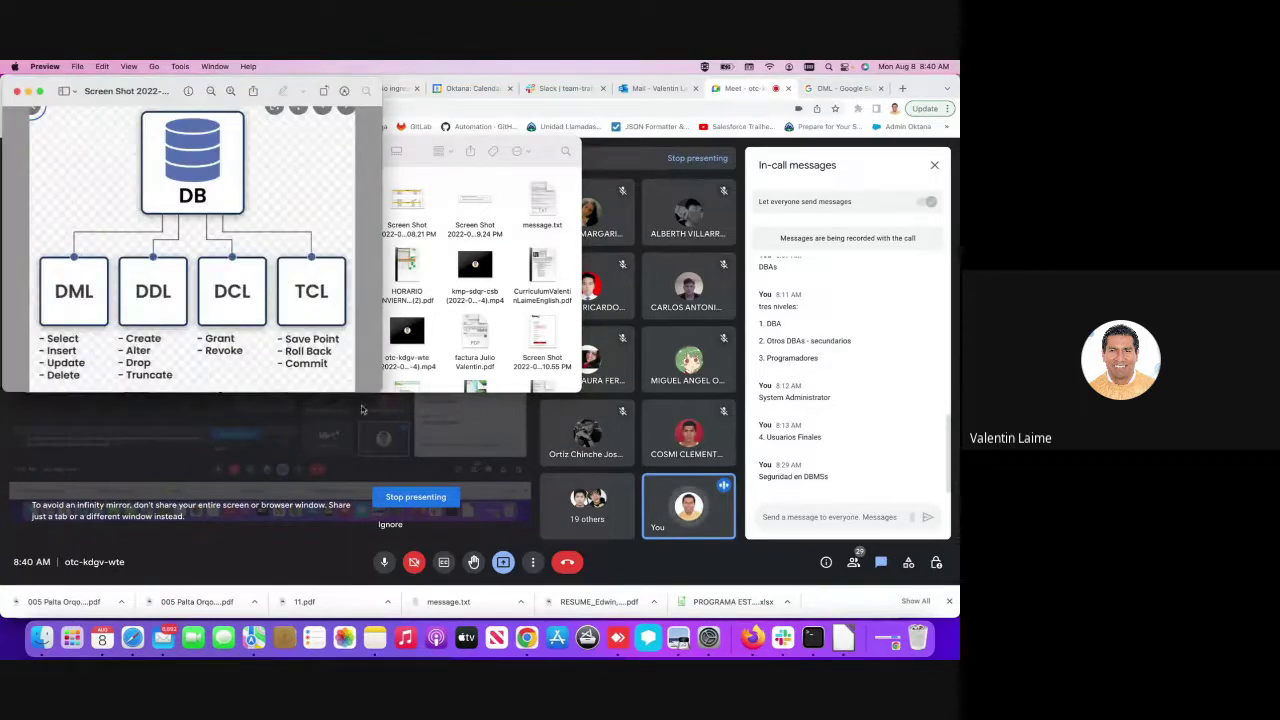
drag(382, 391, 837, 580)
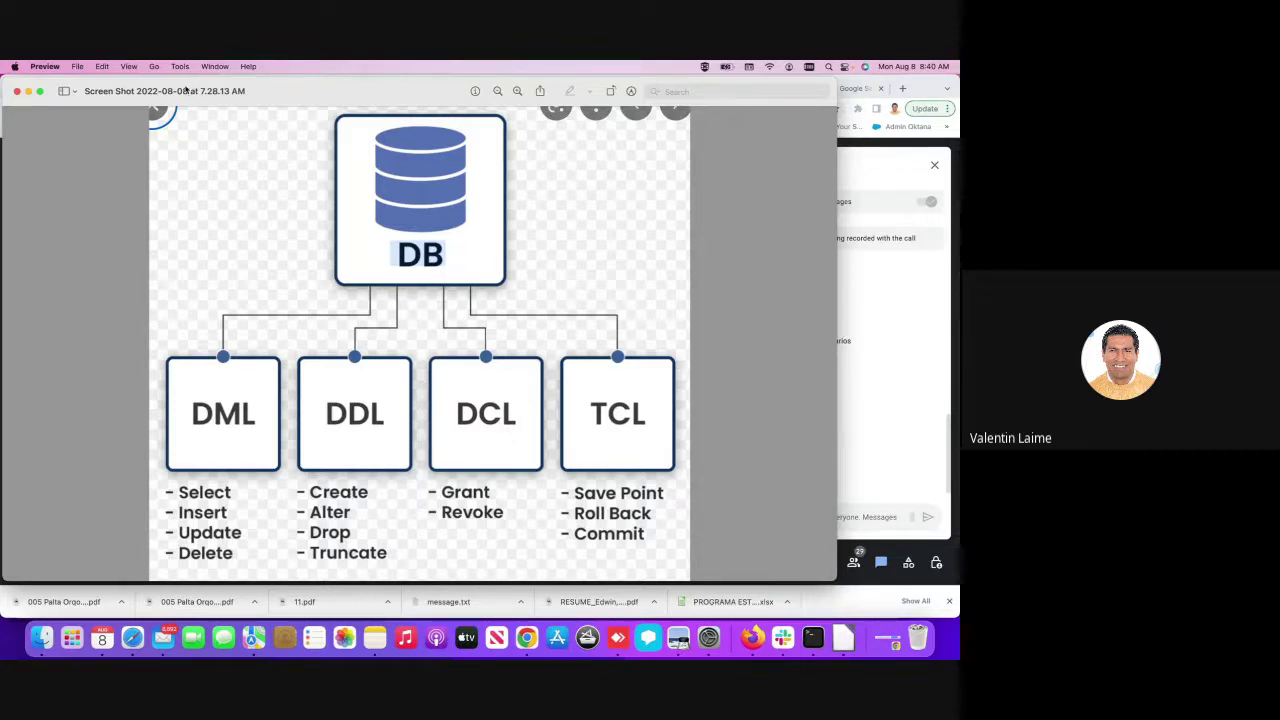
- Close the diagram and the Finder window, and stop presenting the screen in Google Meet
click(16, 91)
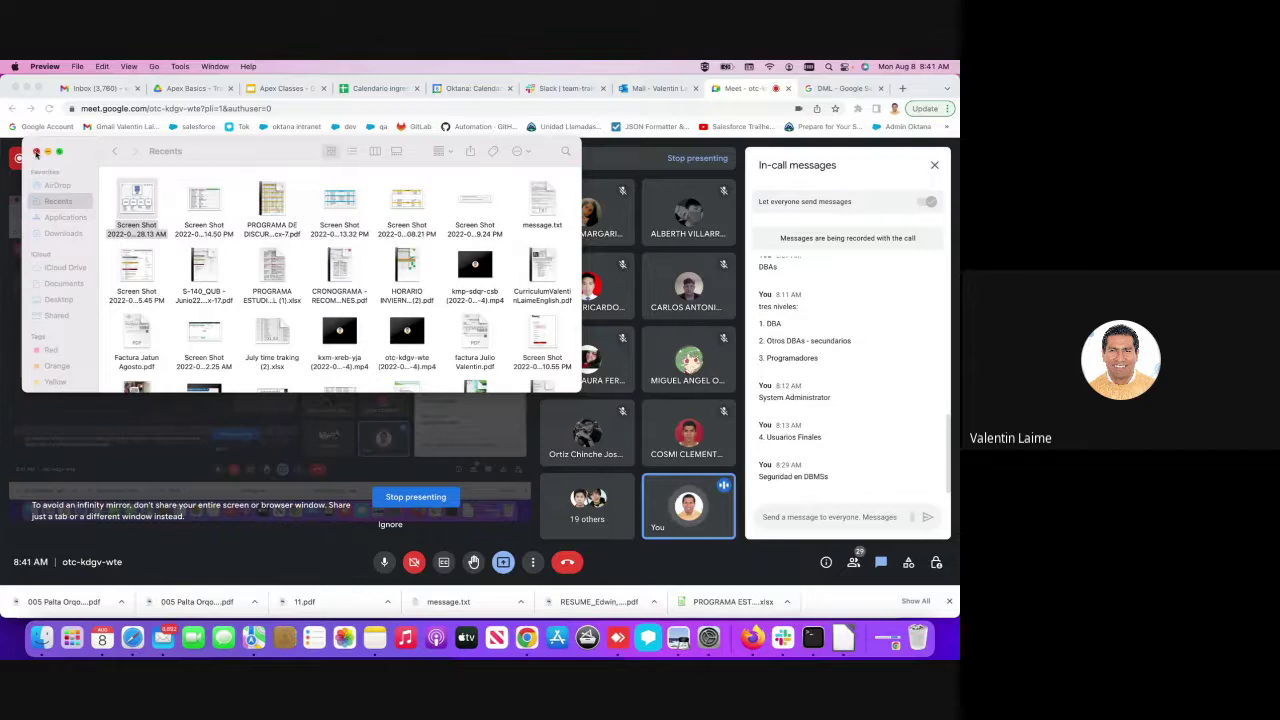
click(36, 152)
click(430, 502)
click(430, 502)
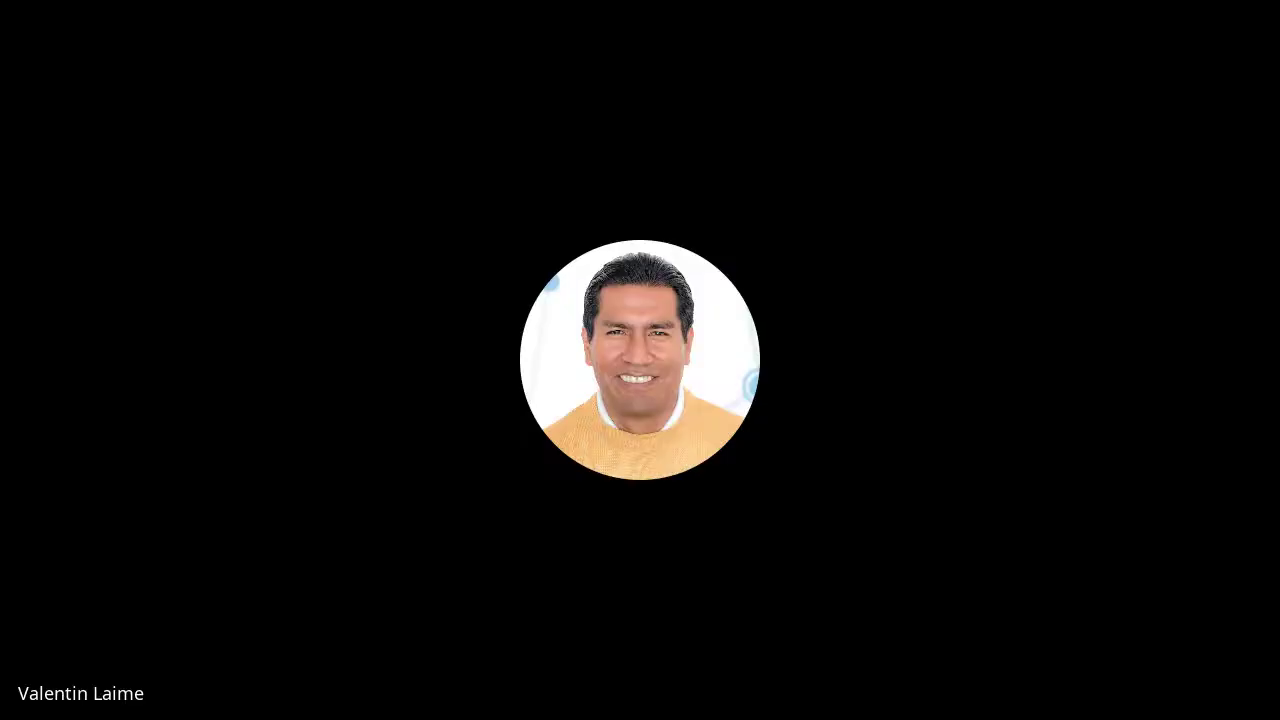